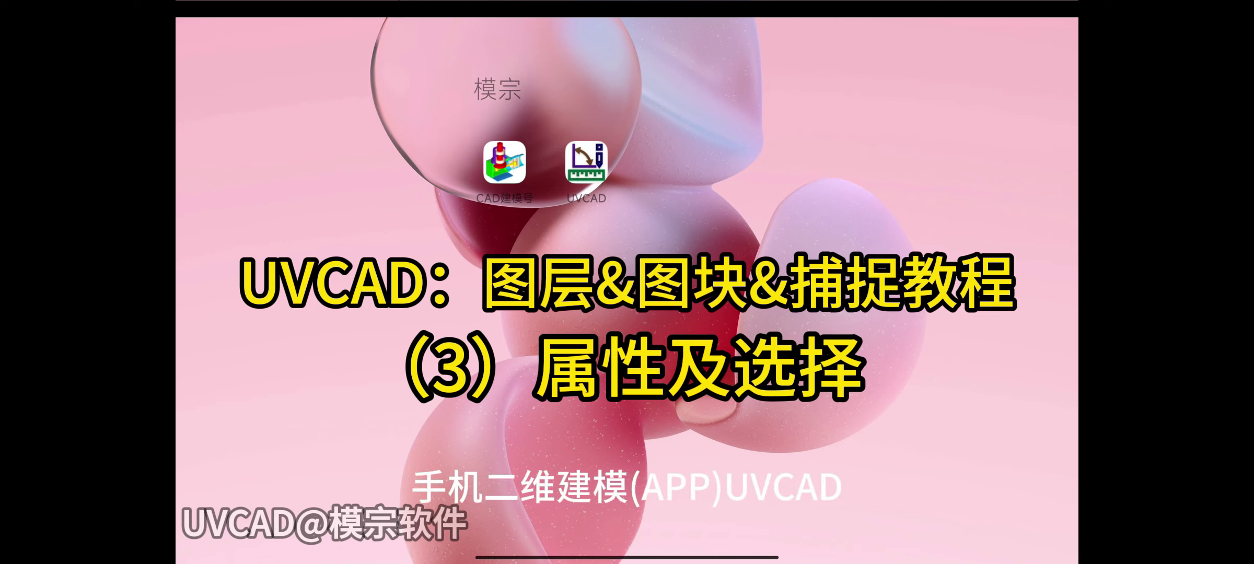
Launch UVCAD and start a new blank drawing, UVCAD1
left_click(586, 162)
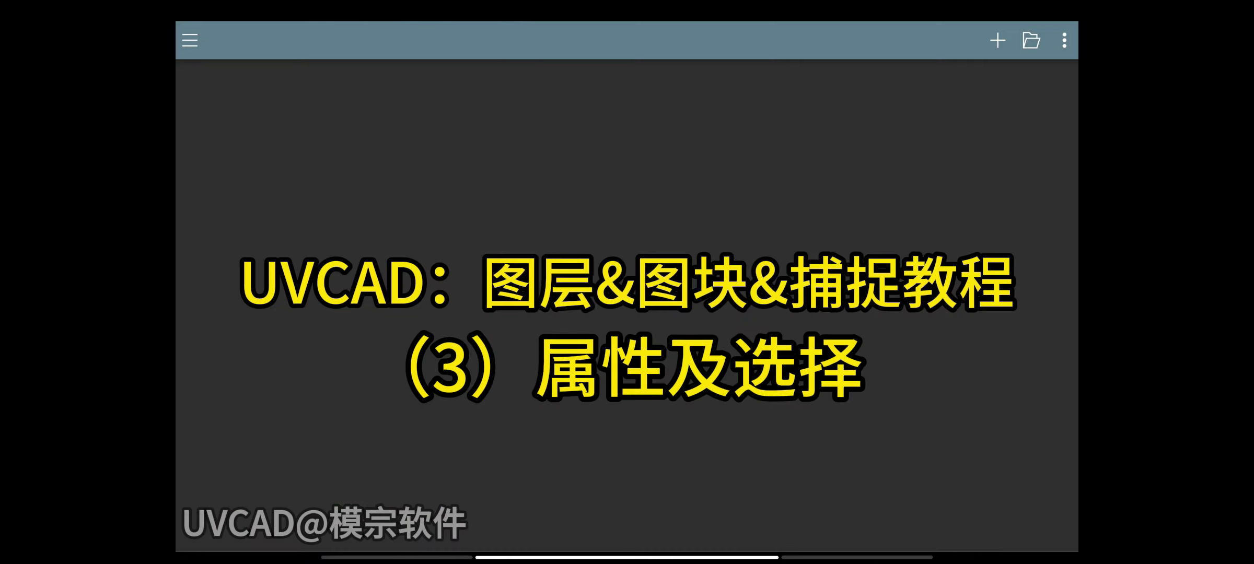
left_click(997, 40)
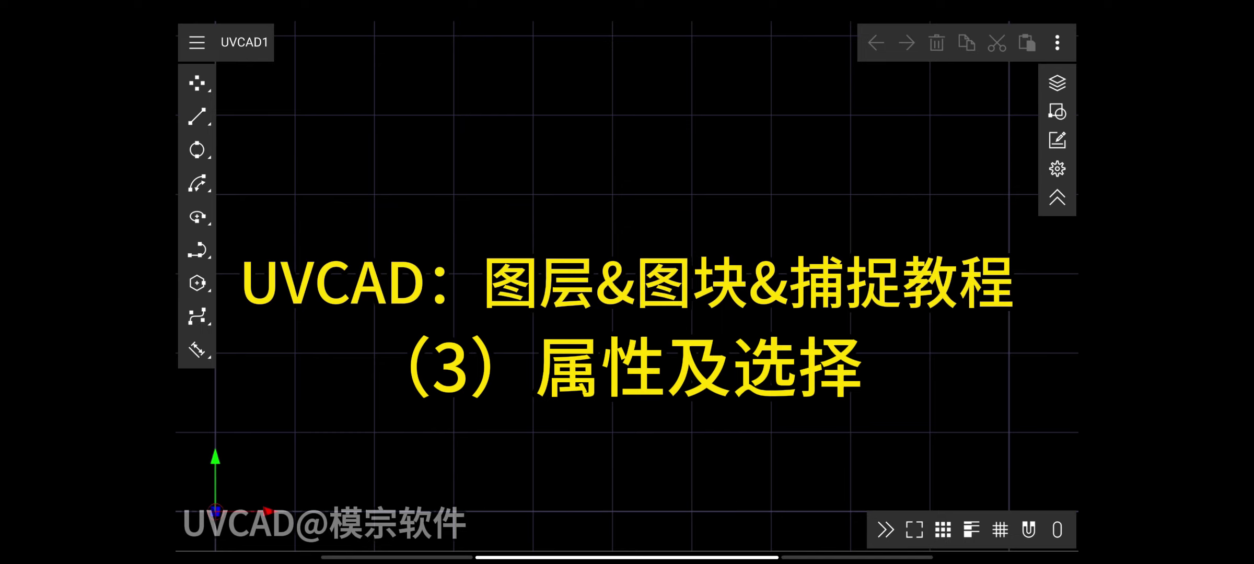
Browse the Layers, Model/Paper space, Properties and Settings panels, and draw a rectangle upper left
left_click(1057, 82)
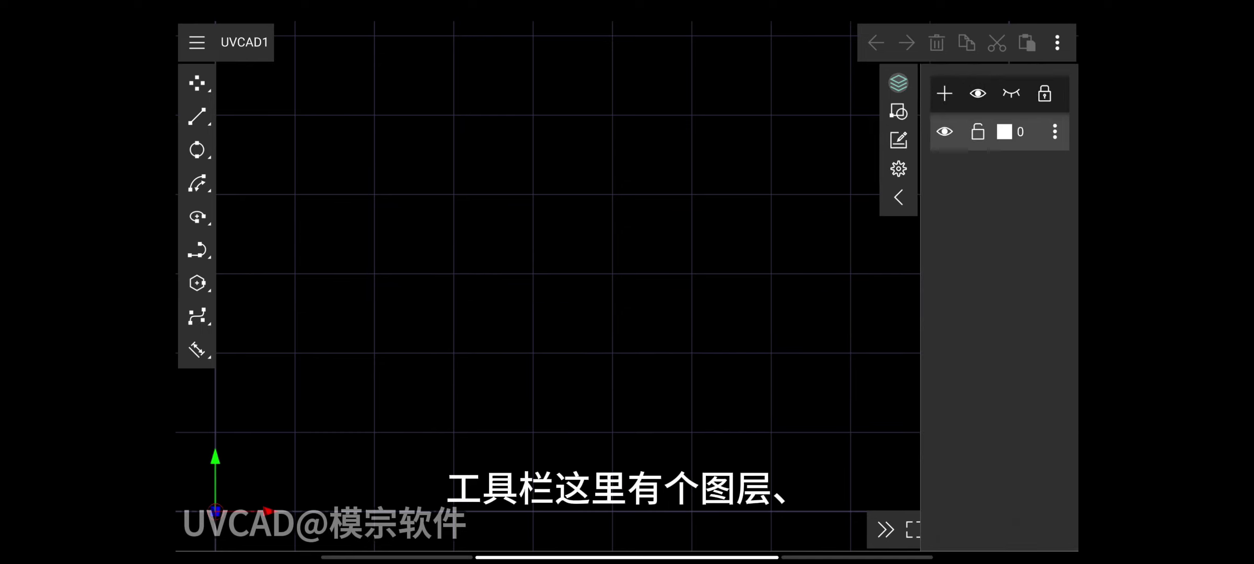
left_click(898, 111)
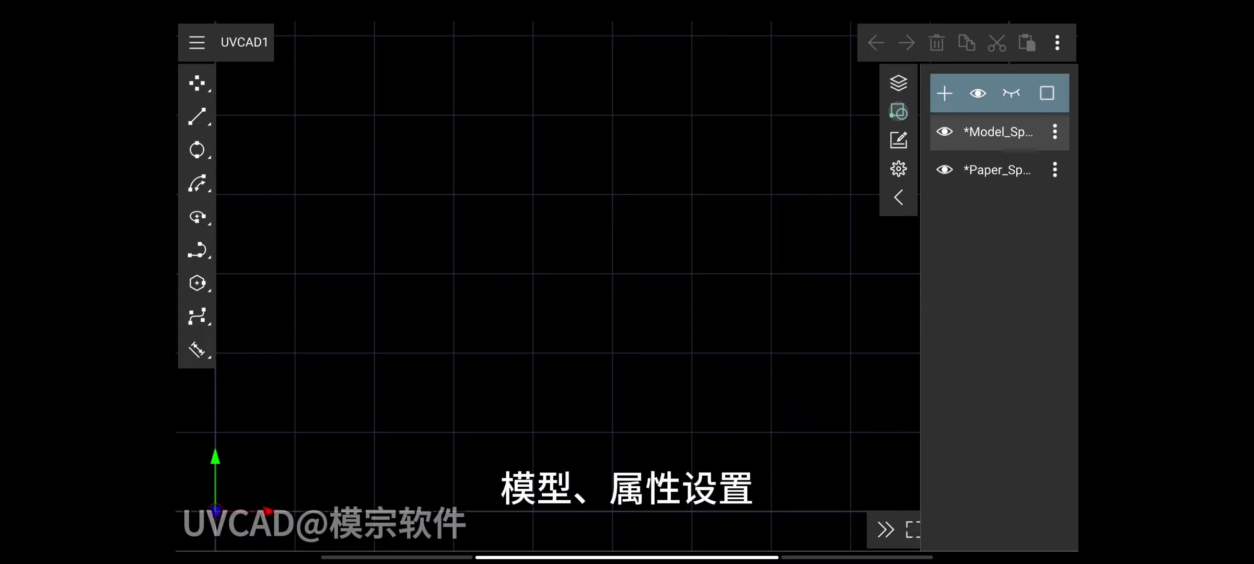
left_click(898, 140)
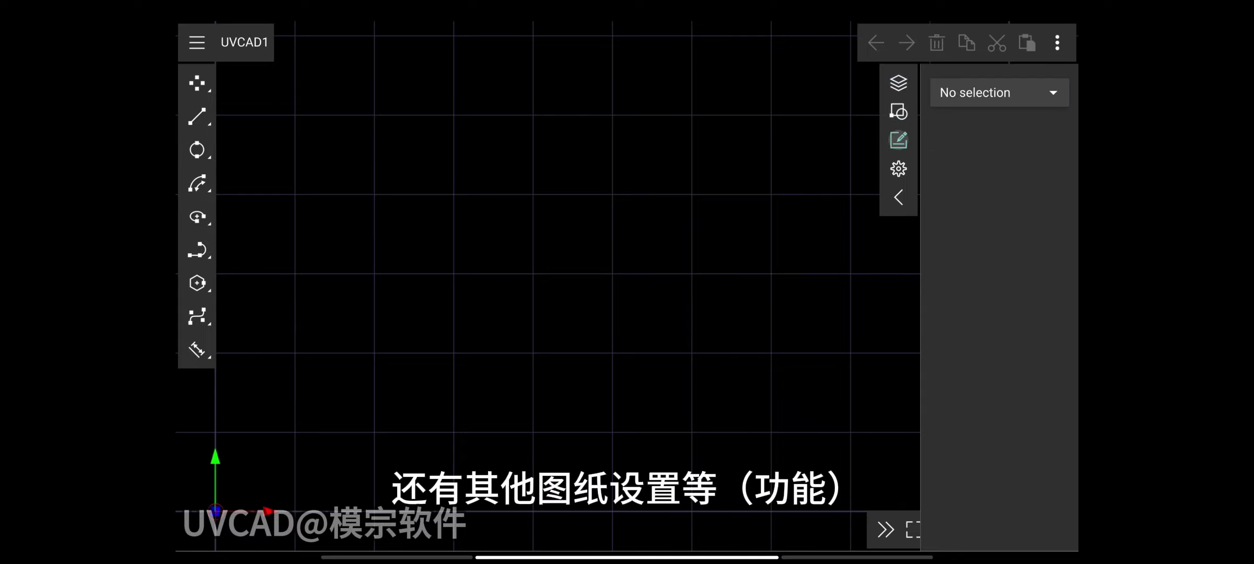
left_click(898, 168)
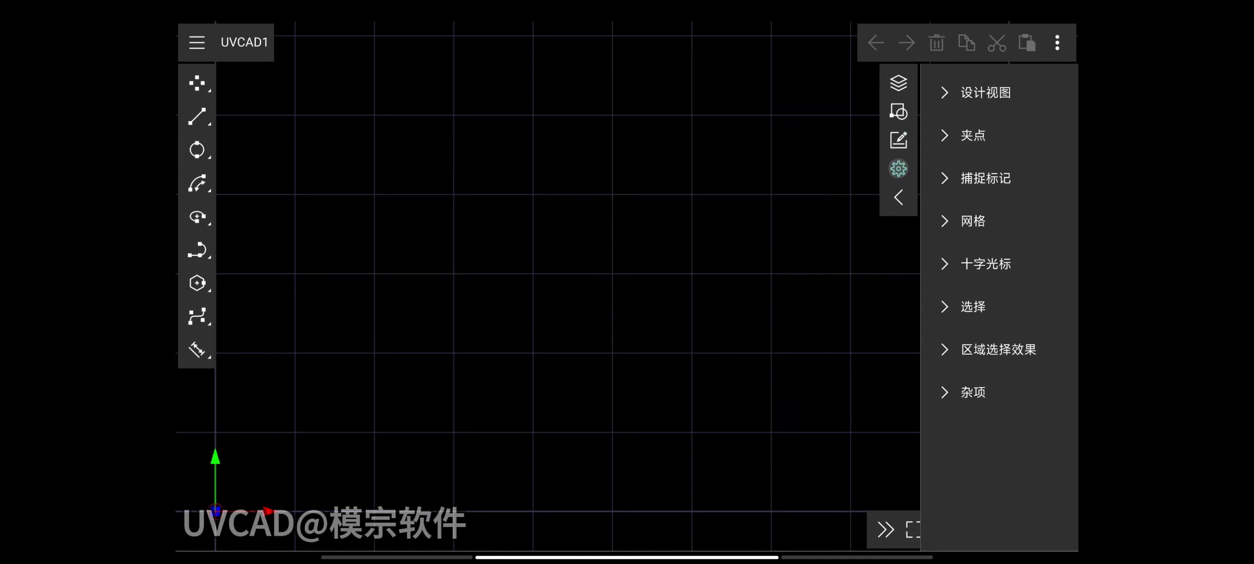
mouse_move(898, 197)
left_mouse_down()
mouse_move(862, 197)
mouse_move(929, 197)
mouse_move(876, 197)
left_mouse_up()
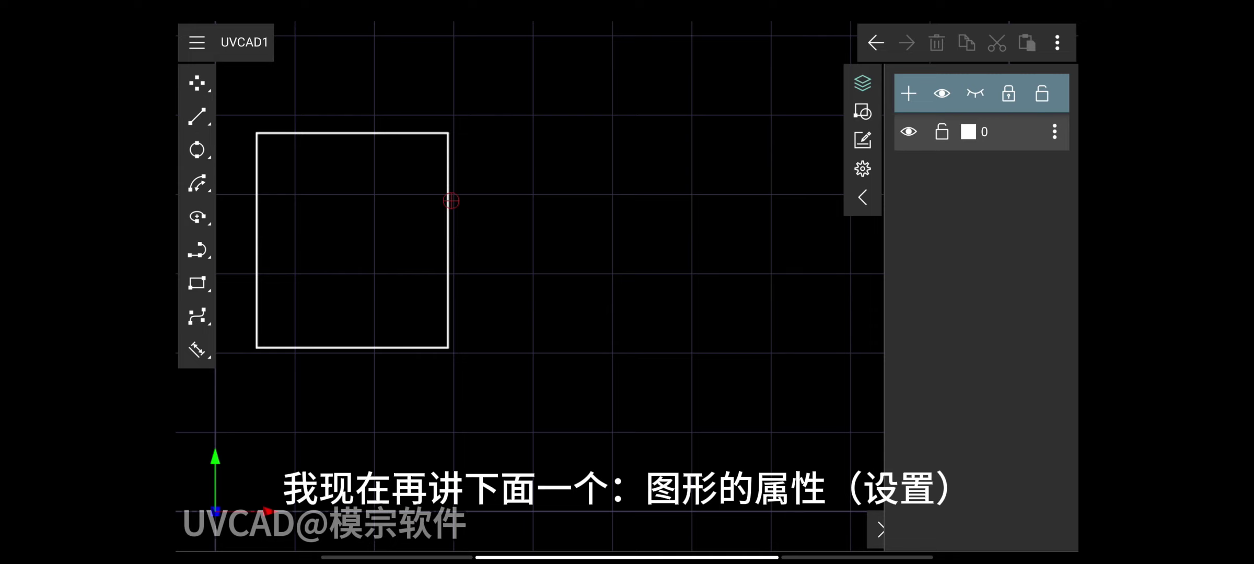
Delete the rectangle and bring up the empty Properties panel
left_click(447, 185)
left_click(935, 42)
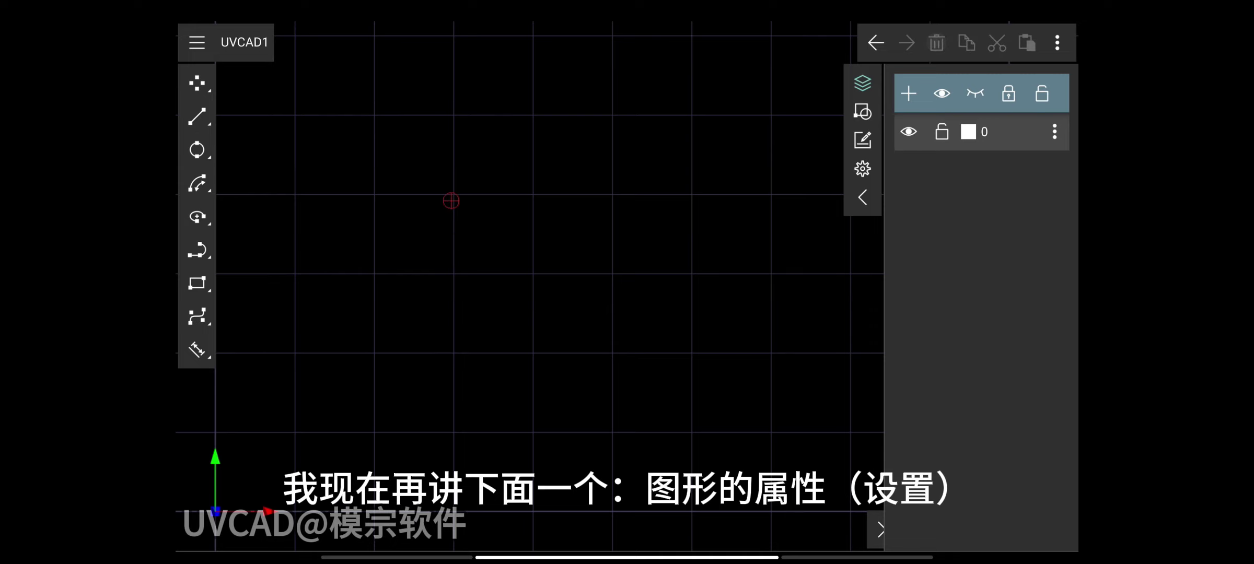
left_click(863, 140)
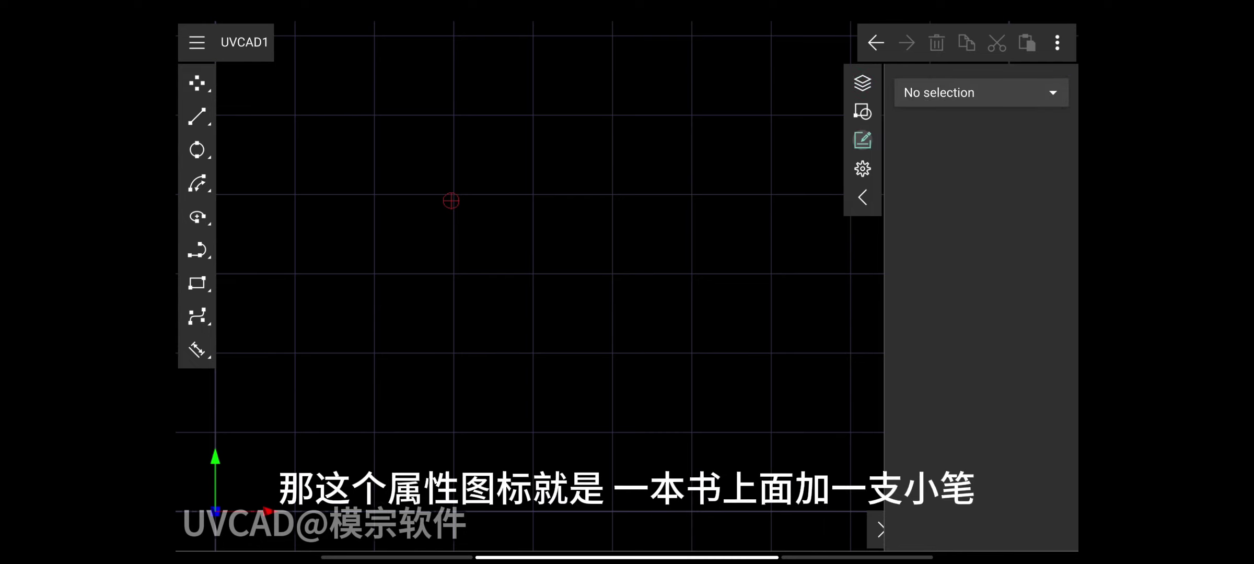
left_click(871, 140)
left_click(873, 140)
left_click(874, 140)
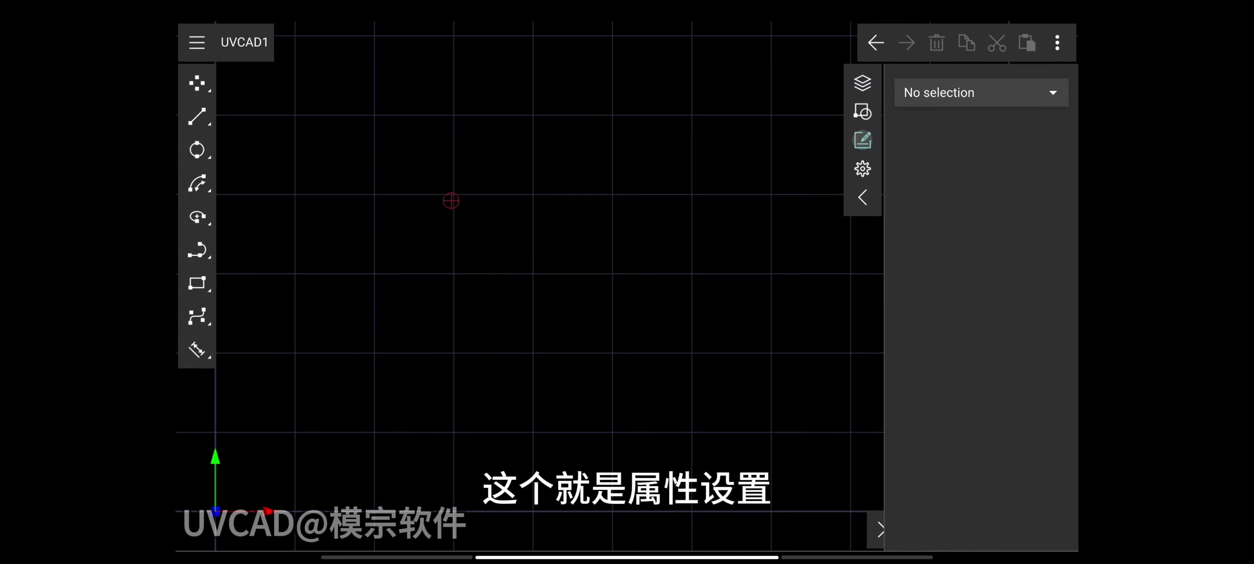
Browse the selectable object types listed in the Properties panel
left_click(981, 92)
left_click(999, 164)
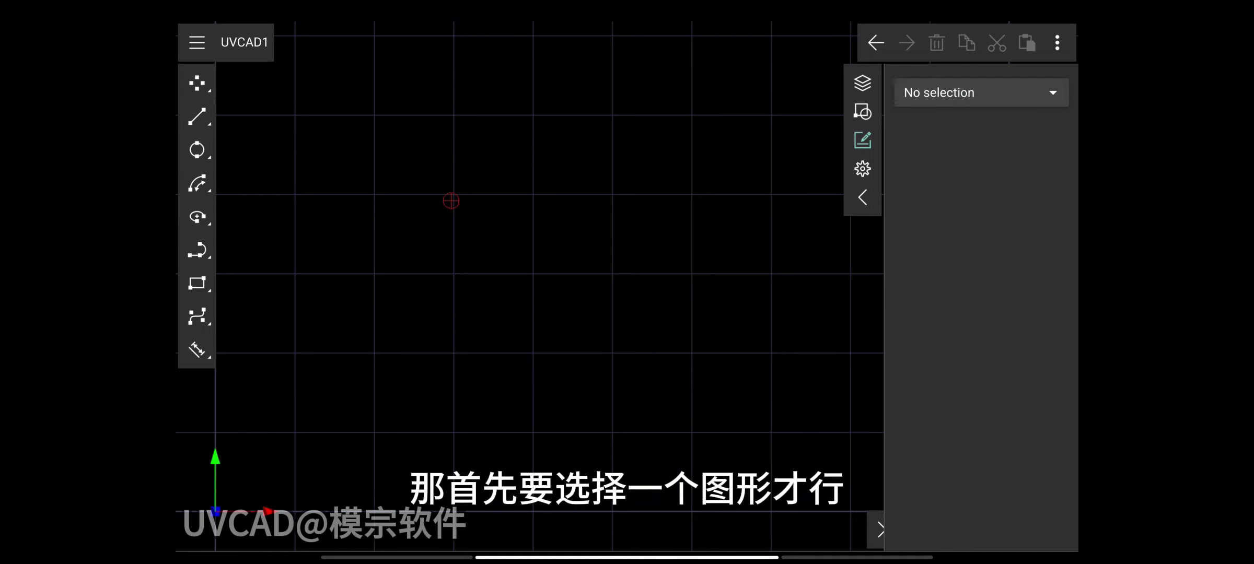
left_click(989, 90)
left_click(982, 162)
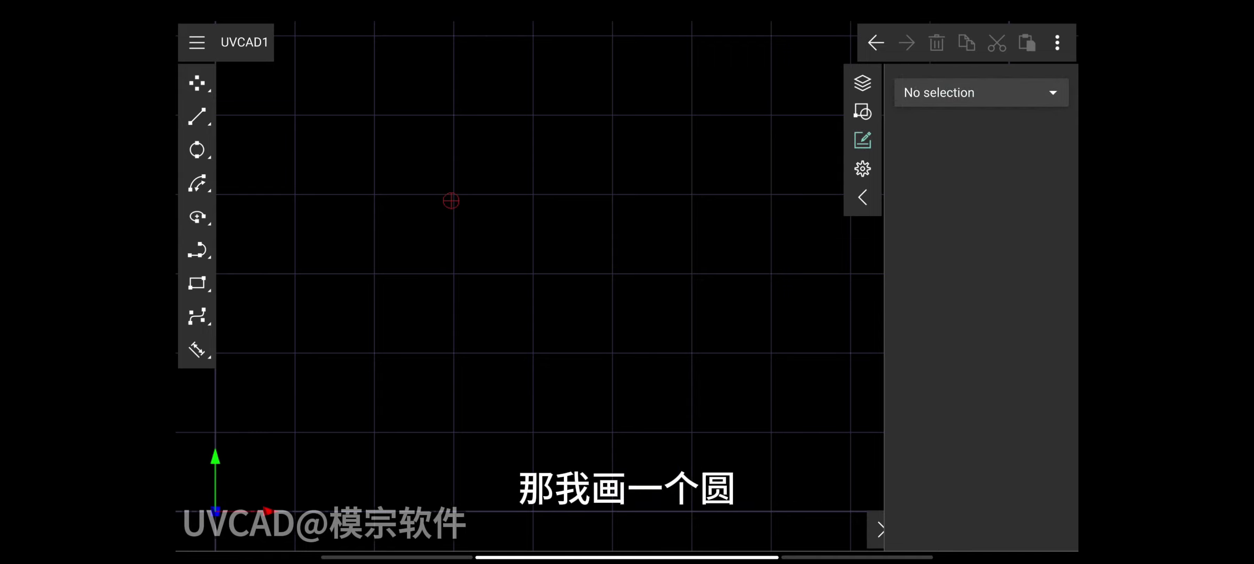
Draw a two-point circle on the canvas
left_click(197, 150)
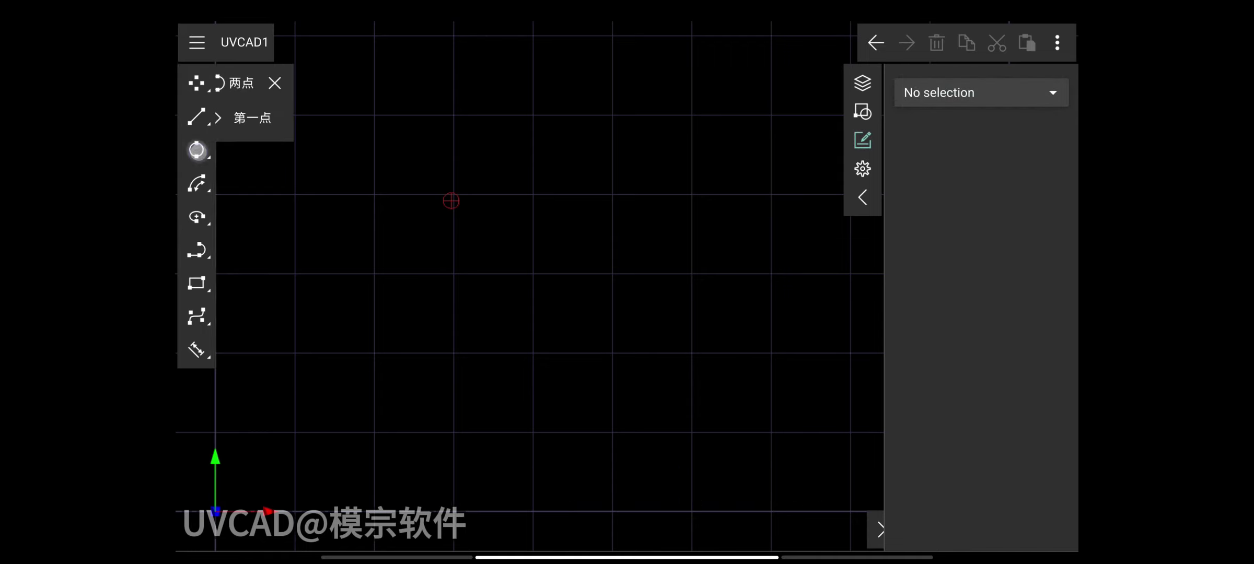
left_click(374, 119)
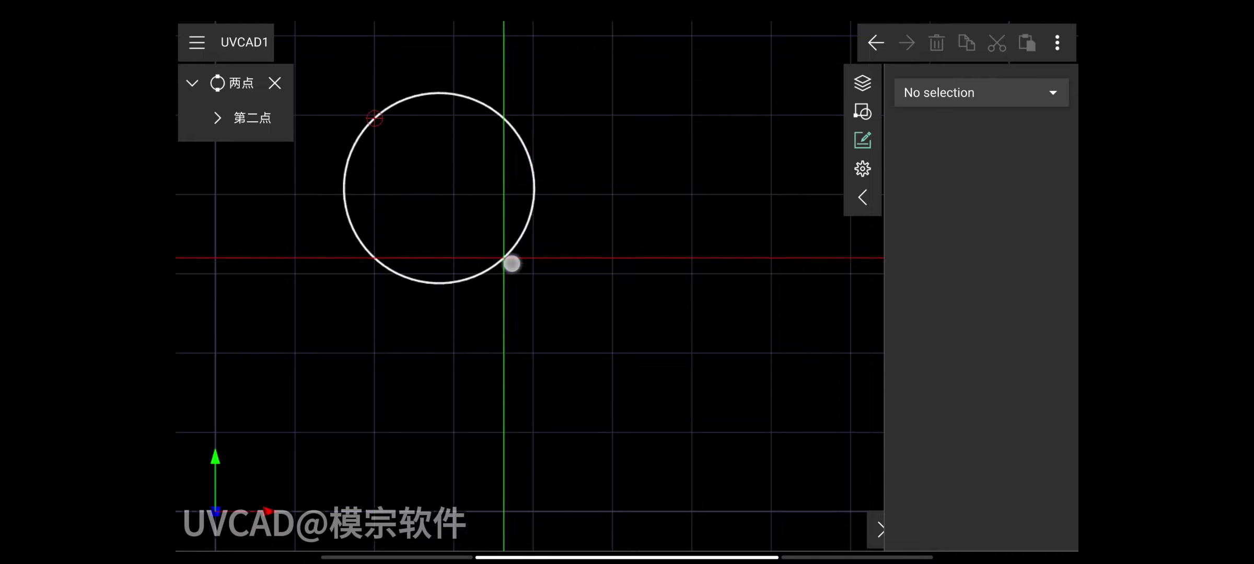
left_click_drag(511, 264, 515, 374)
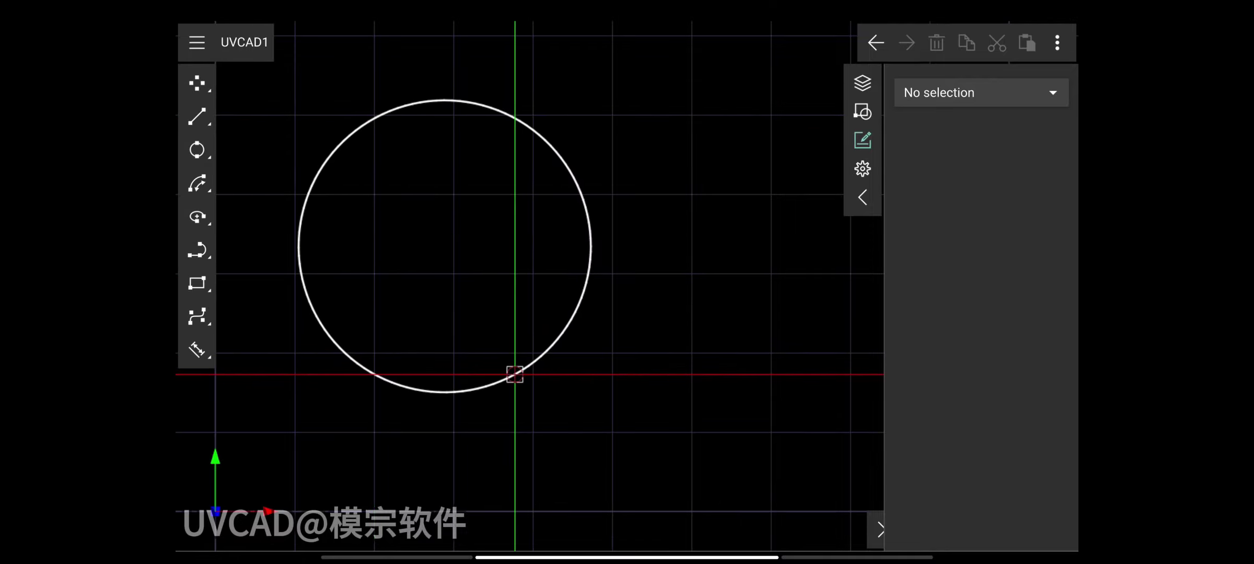
Select the circle and review its radius and layer 0, briefly checking the Layers list
left_click(578, 298)
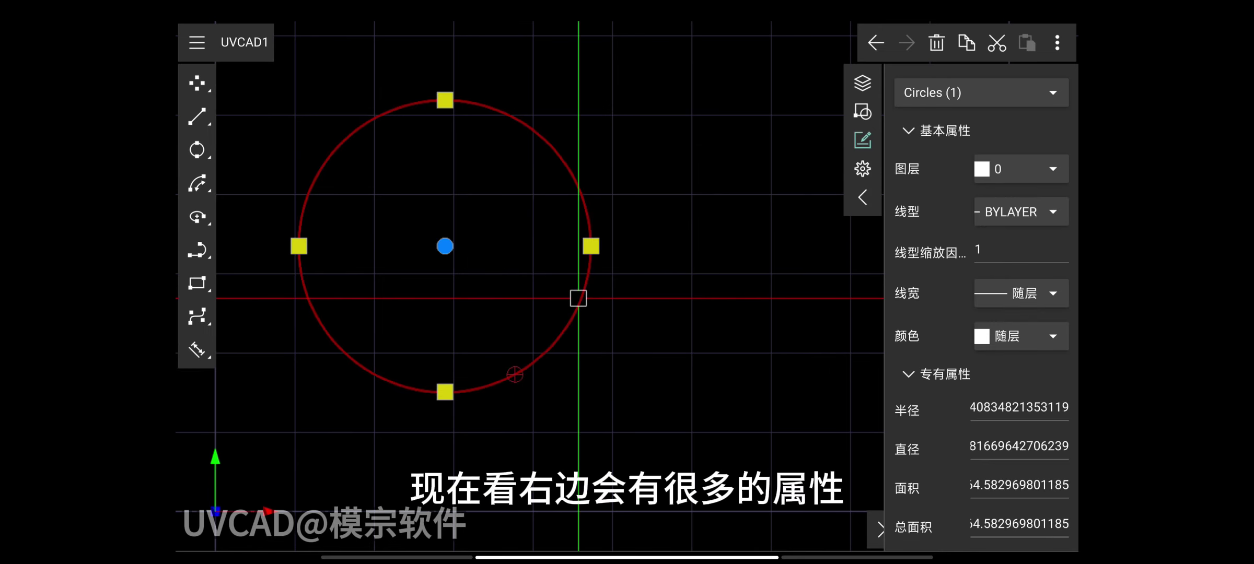
left_click(973, 408)
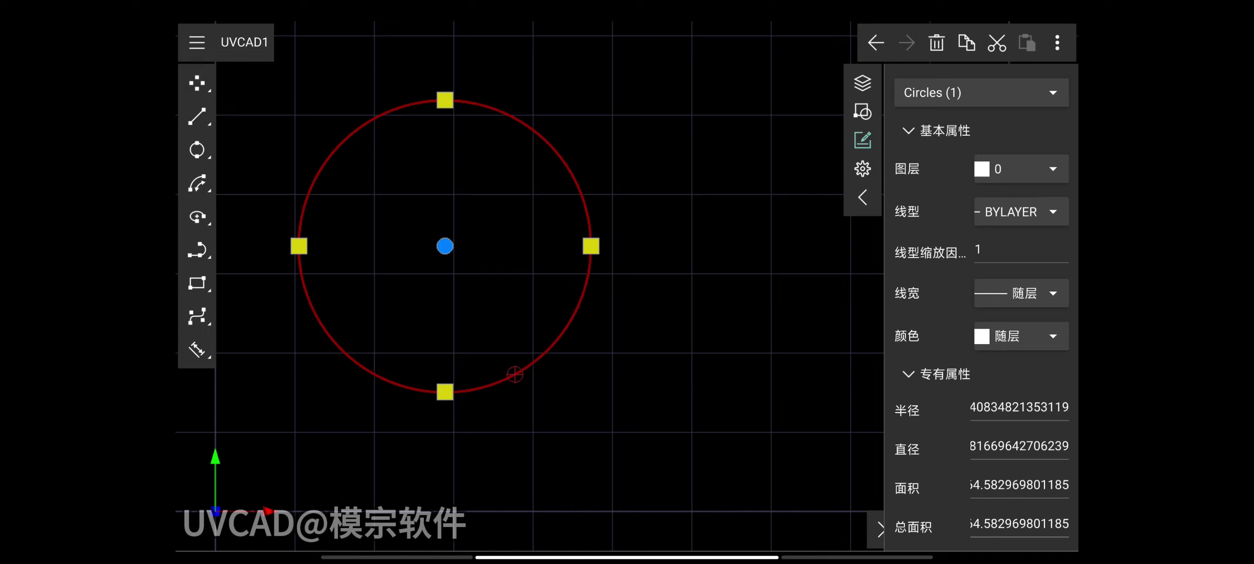
left_click(1039, 168)
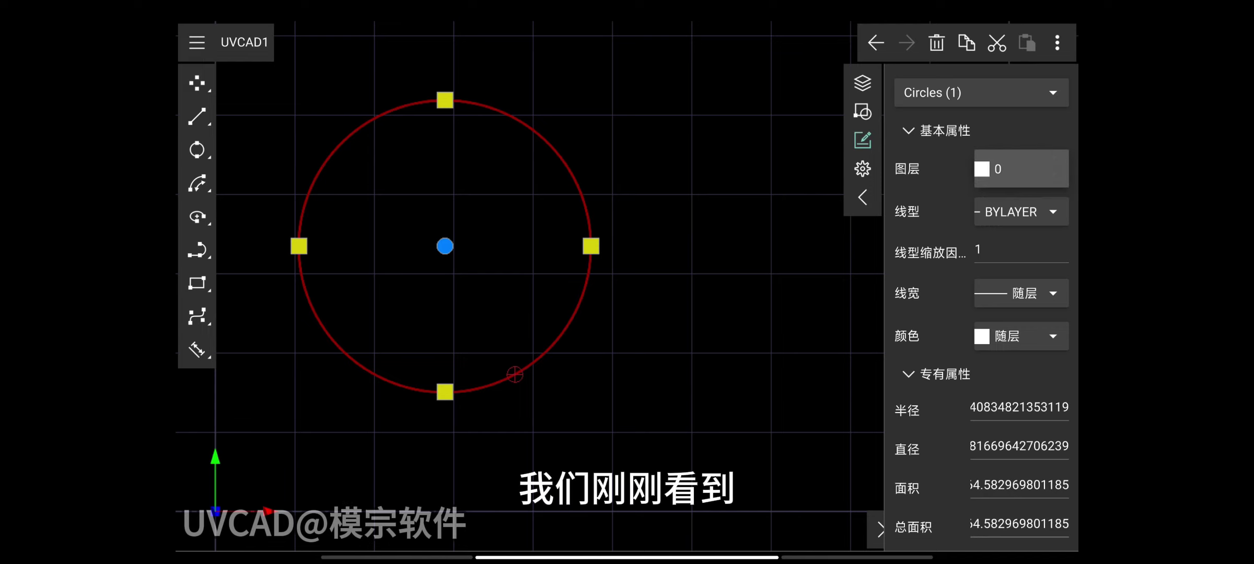
left_click(861, 82)
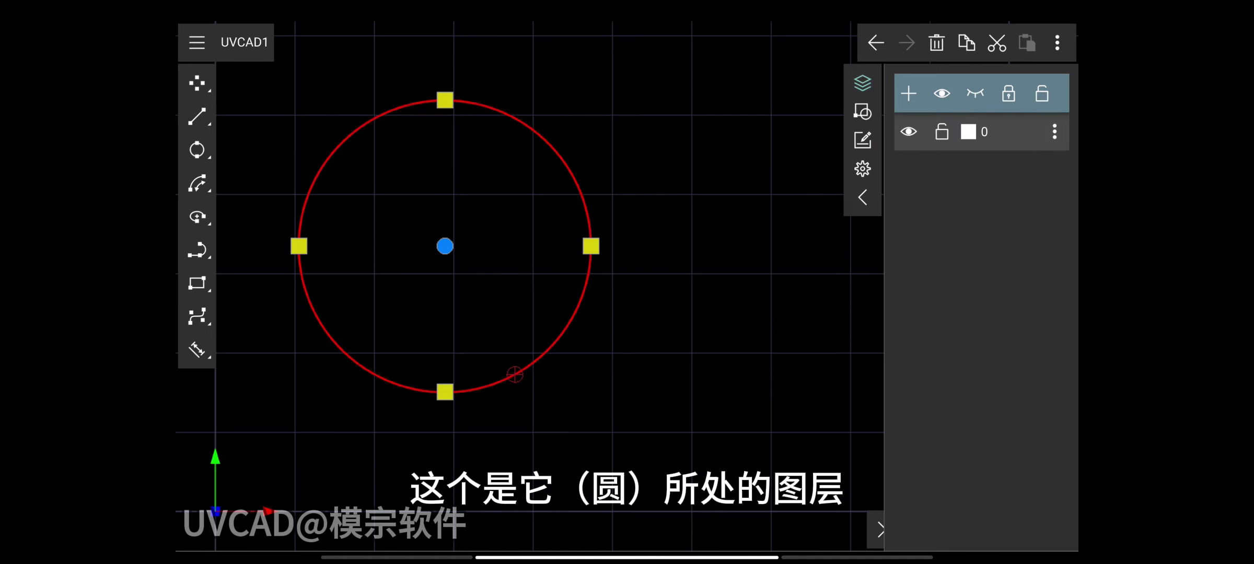
left_click(862, 141)
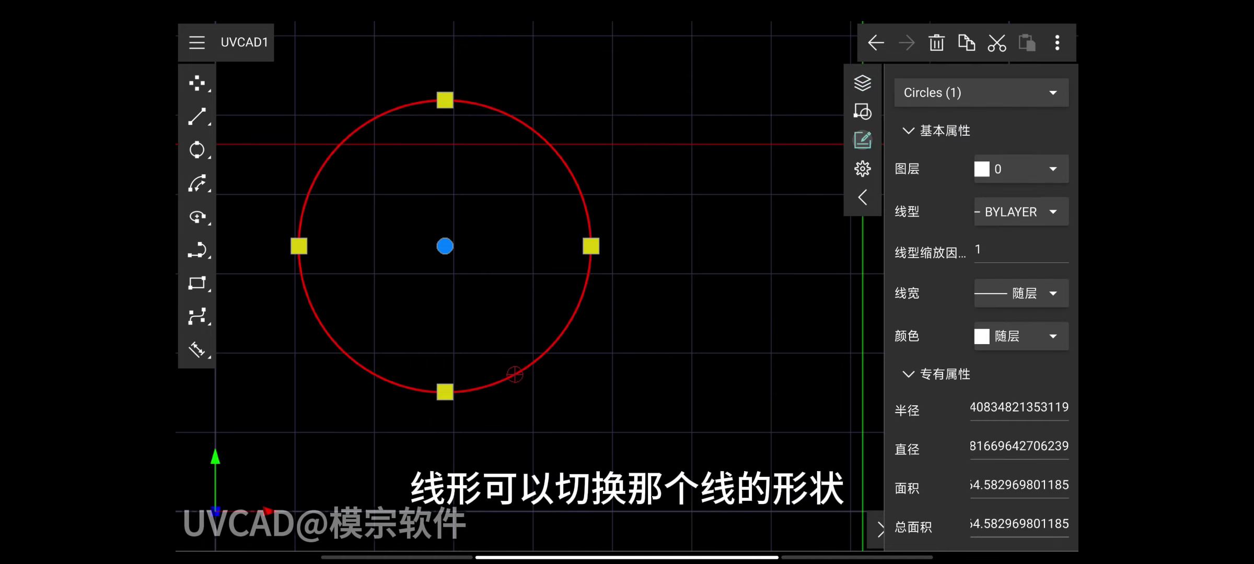
Try a dashed linetype on the circle, then undo it
left_click(1054, 209)
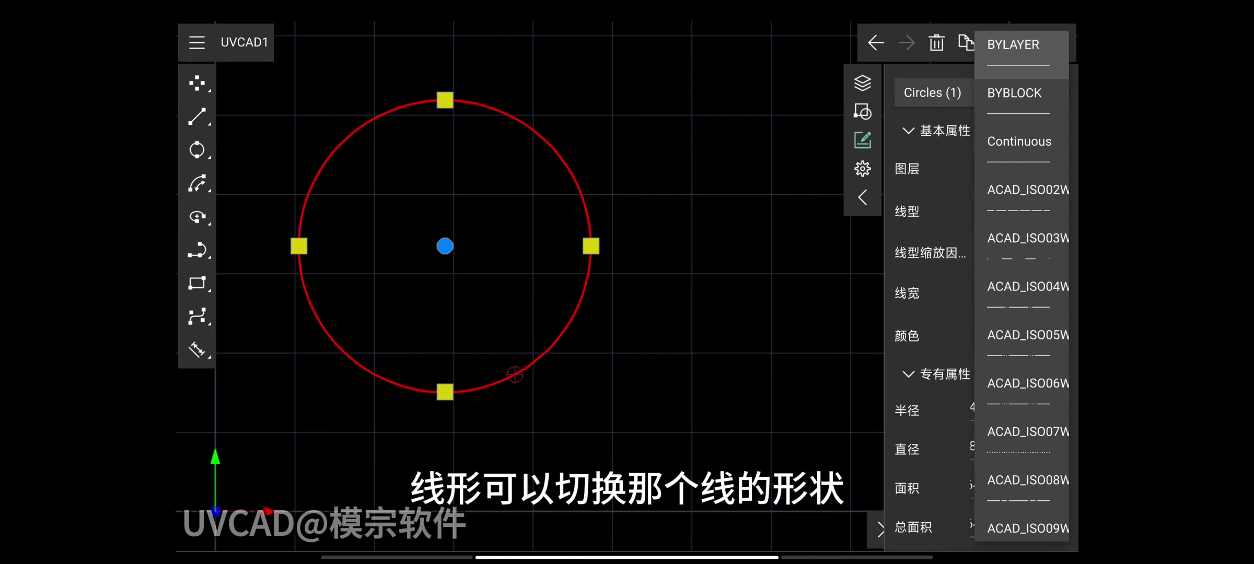
left_click(1029, 201)
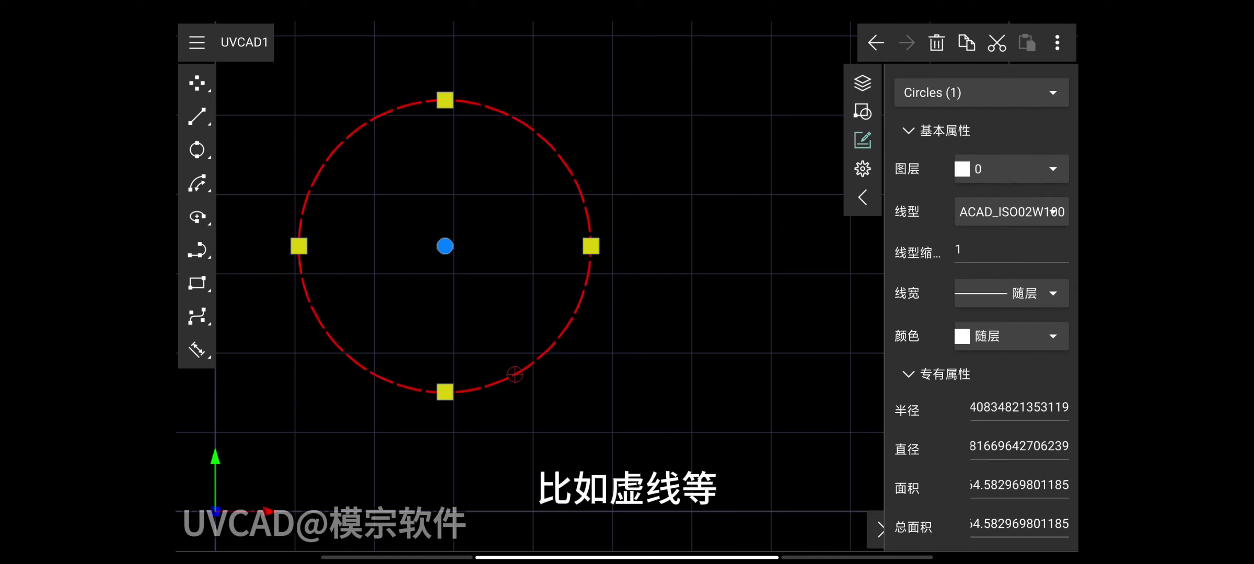
left_click(876, 42)
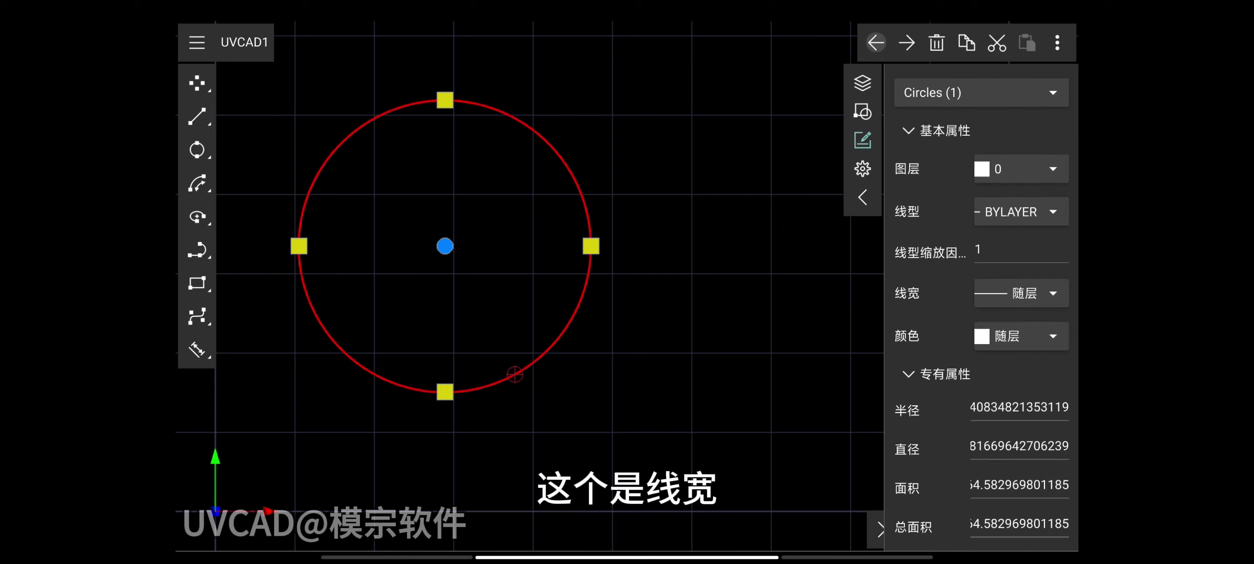
Give the circle a 2.11 mm lineweight, then undo it back to ByLayer
left_click(1053, 294)
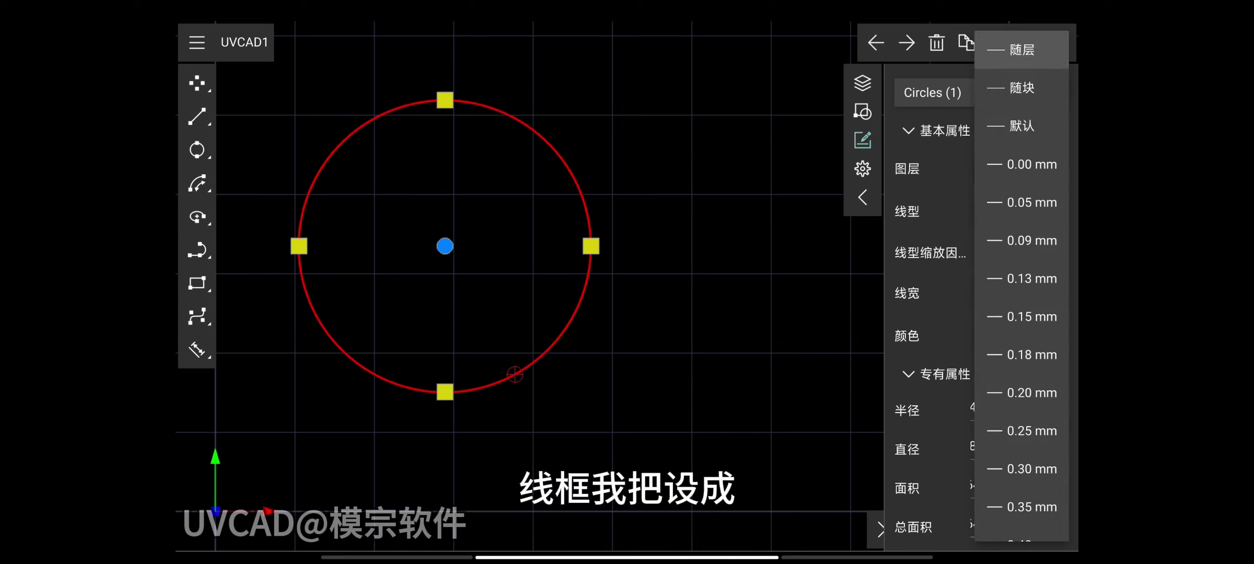
scroll(1026, 314, "down", 5)
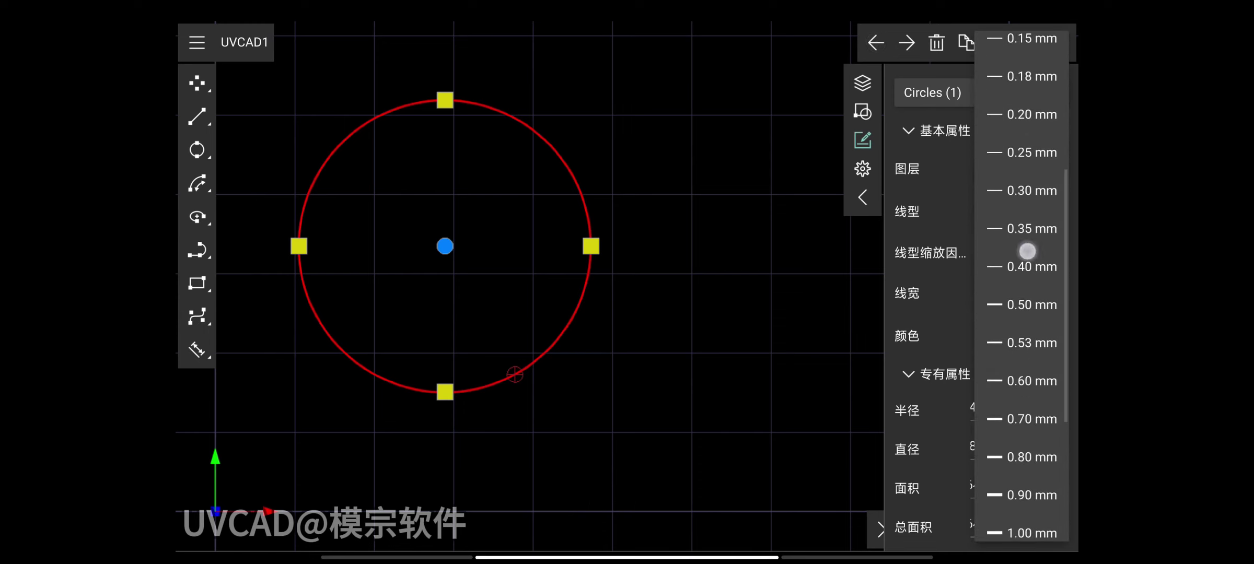
scroll(1027, 251, "up", 5)
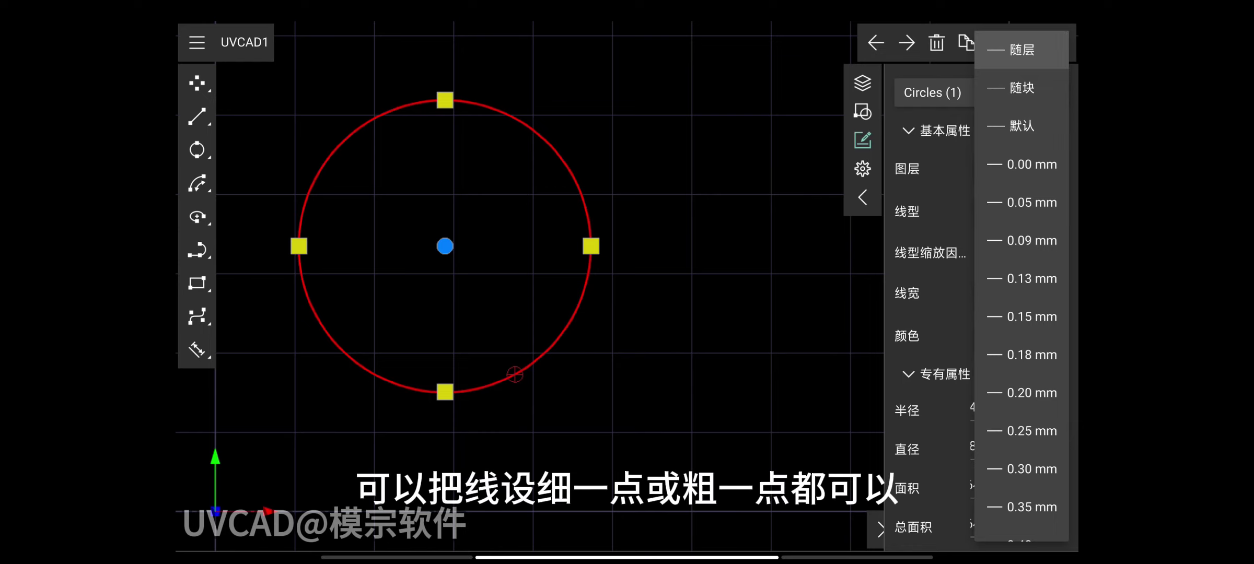
scroll(1027, 272, "down", 2)
scroll(1027, 271, "down", 4)
scroll(1027, 272, "down", 5)
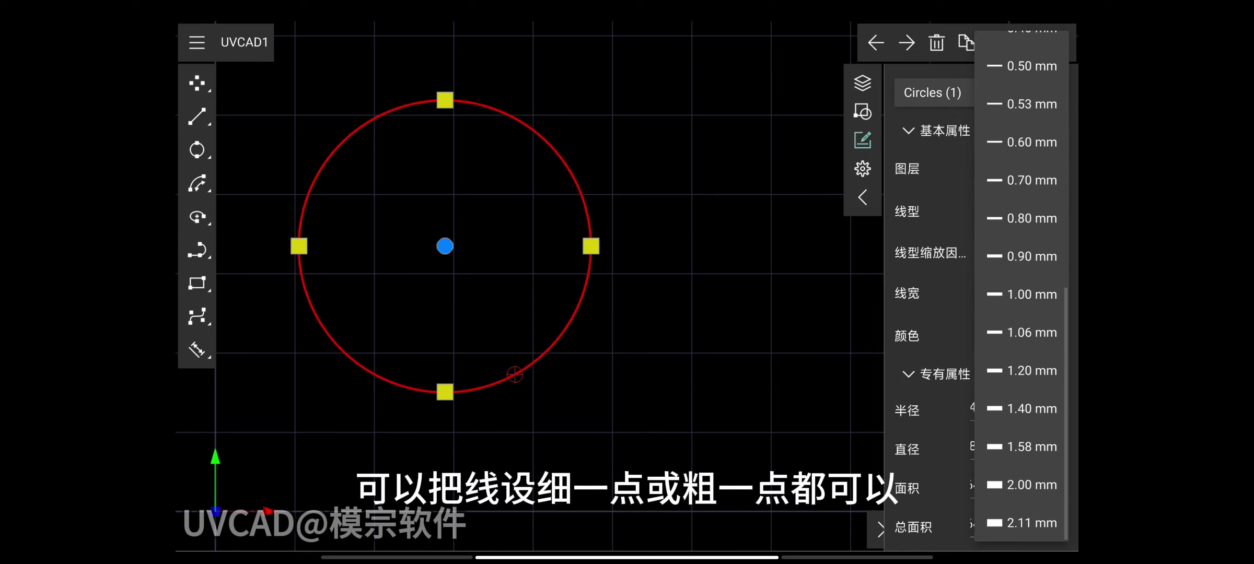
left_click(1021, 523)
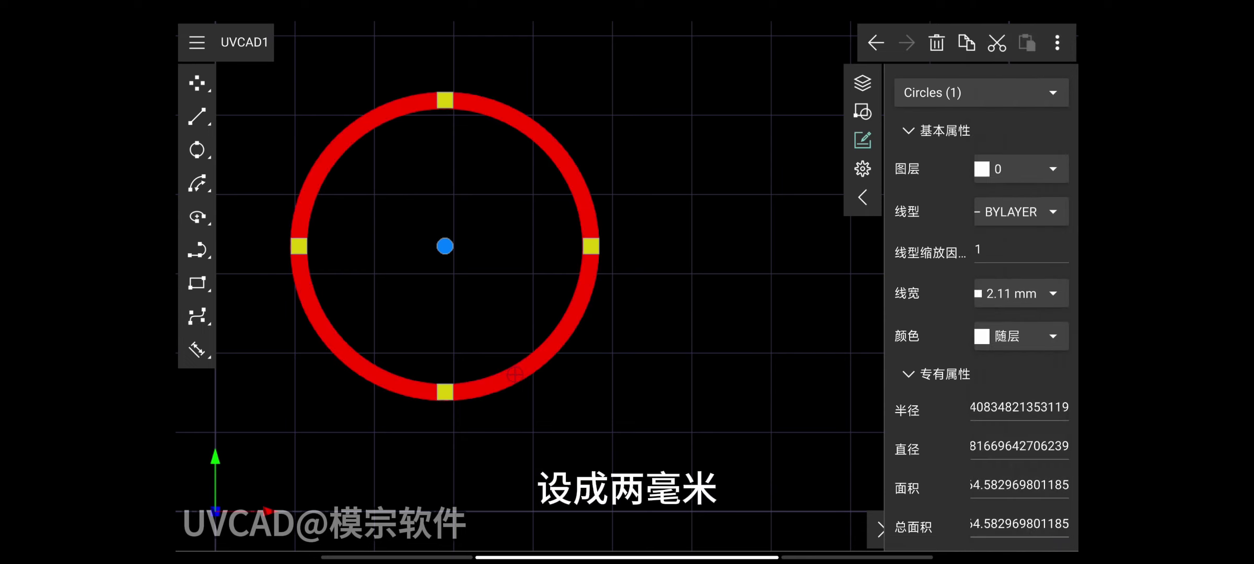
left_click(706, 333)
left_click(564, 328)
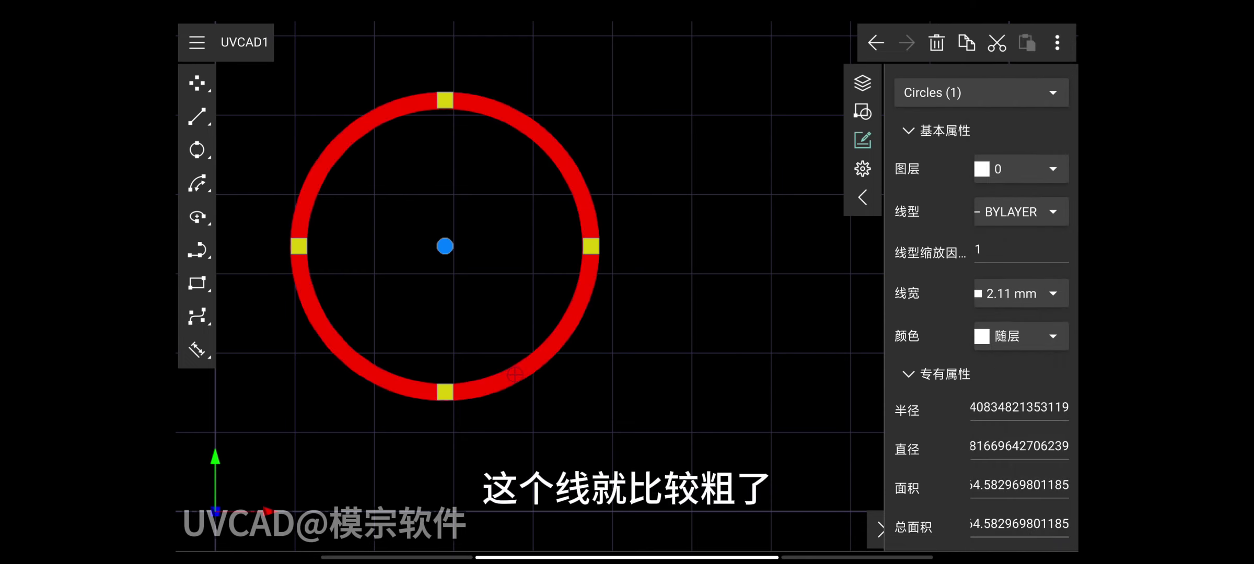
left_click(875, 42)
Change the circle's line colour to green and reselect it
scroll(982, 366, "down", 2)
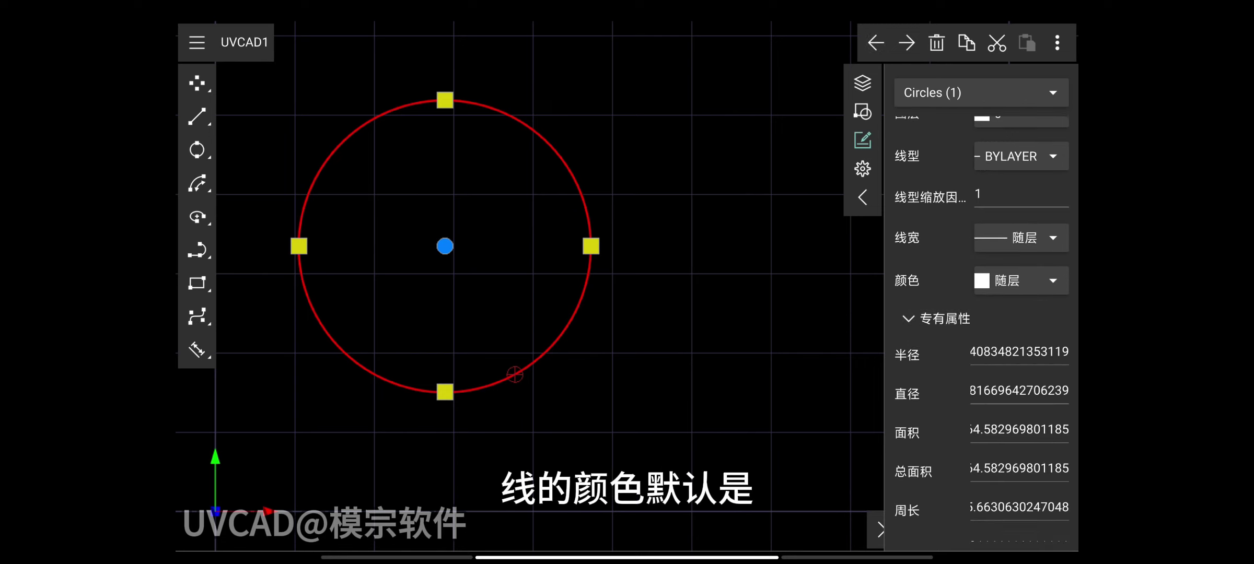
left_click(1021, 281)
left_click(677, 353)
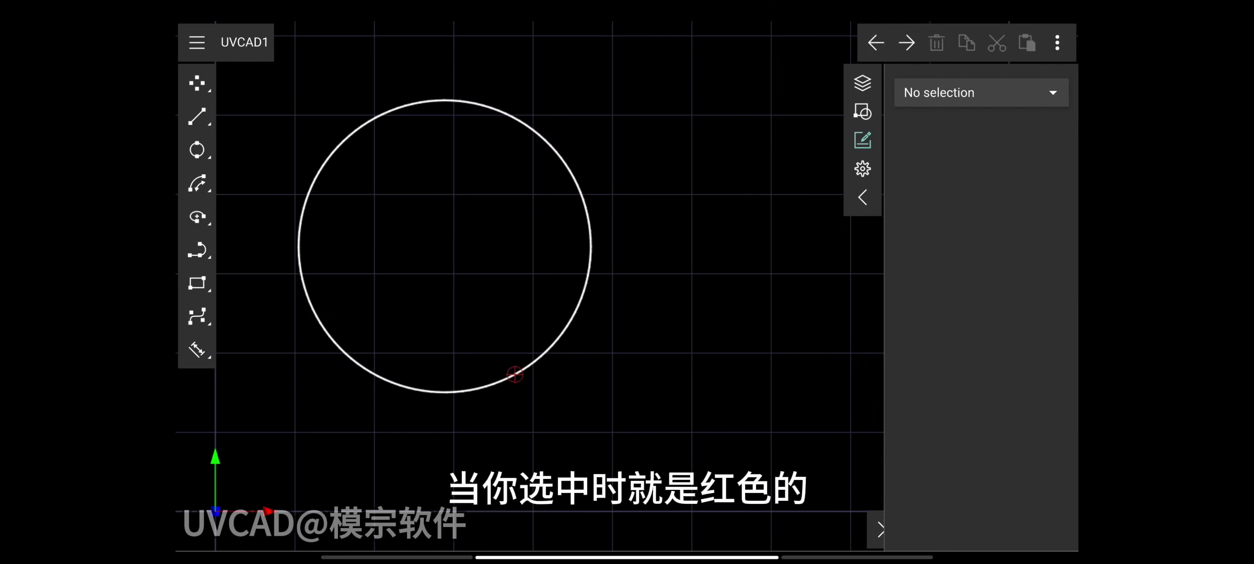
left_click(515, 373)
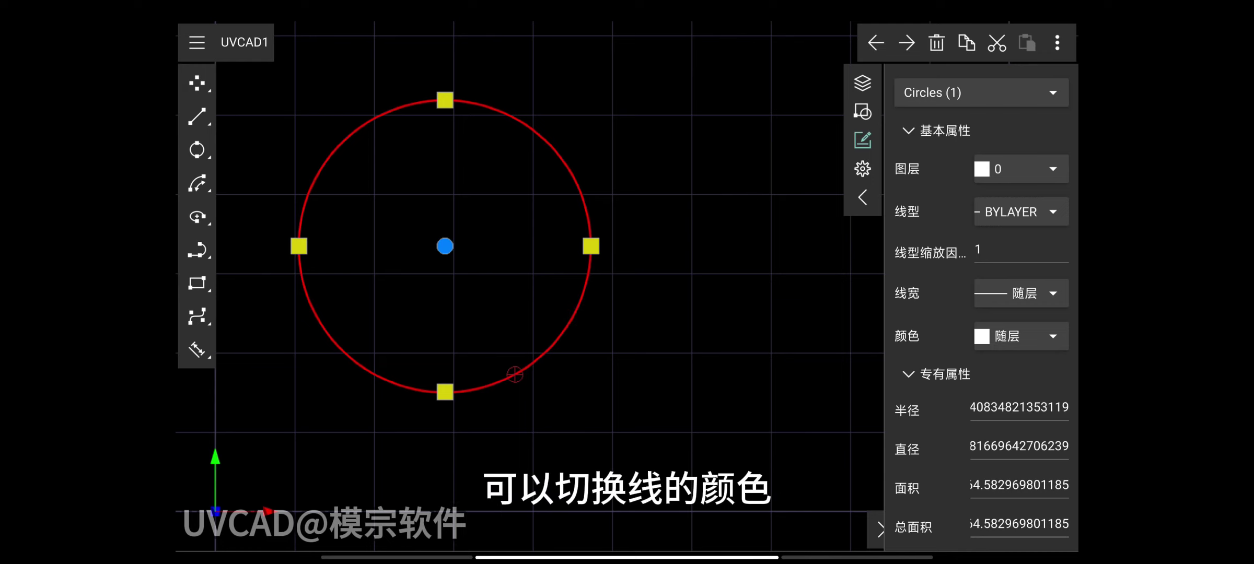
left_click_drag(1046, 372, 1046, 252)
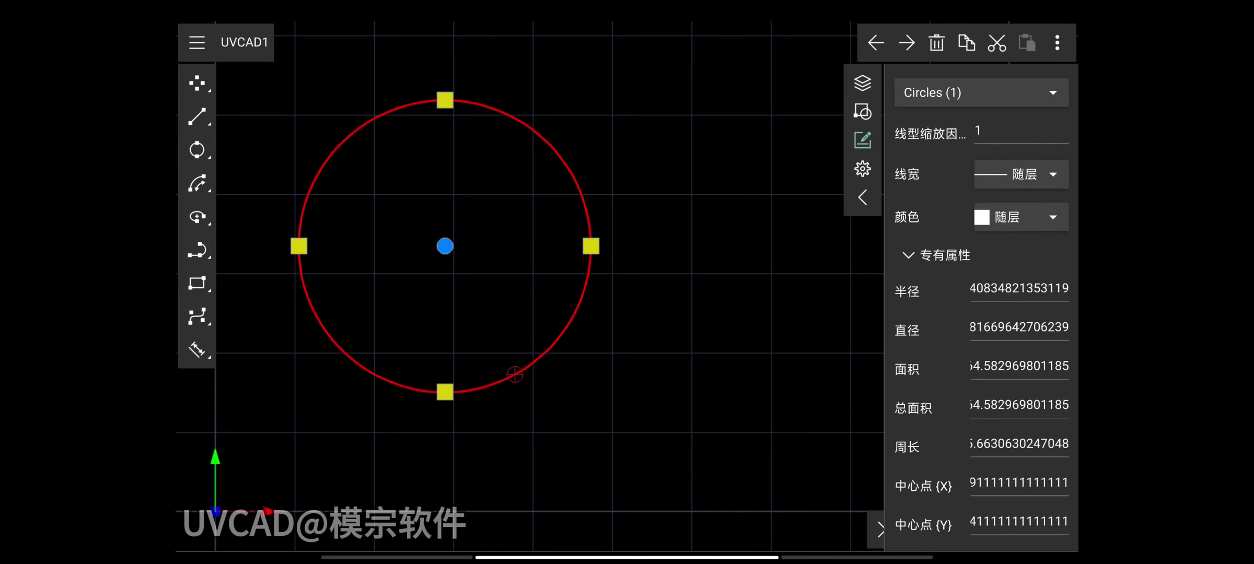
left_click(1046, 219)
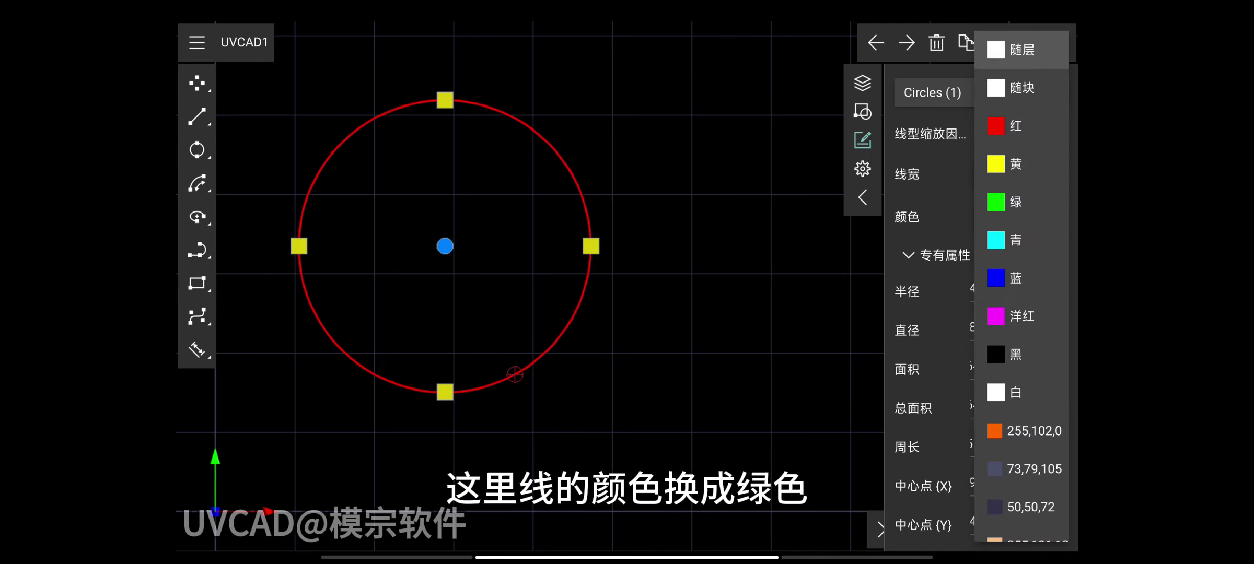
left_click(1003, 201)
left_click(713, 338)
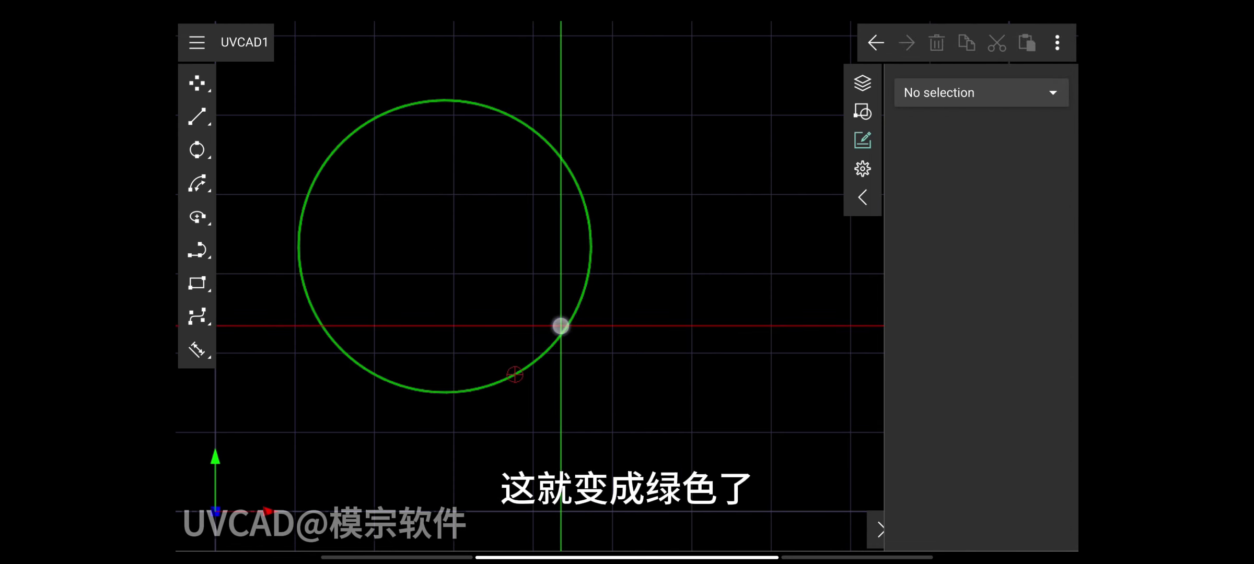
left_click(560, 326)
left_click(944, 130)
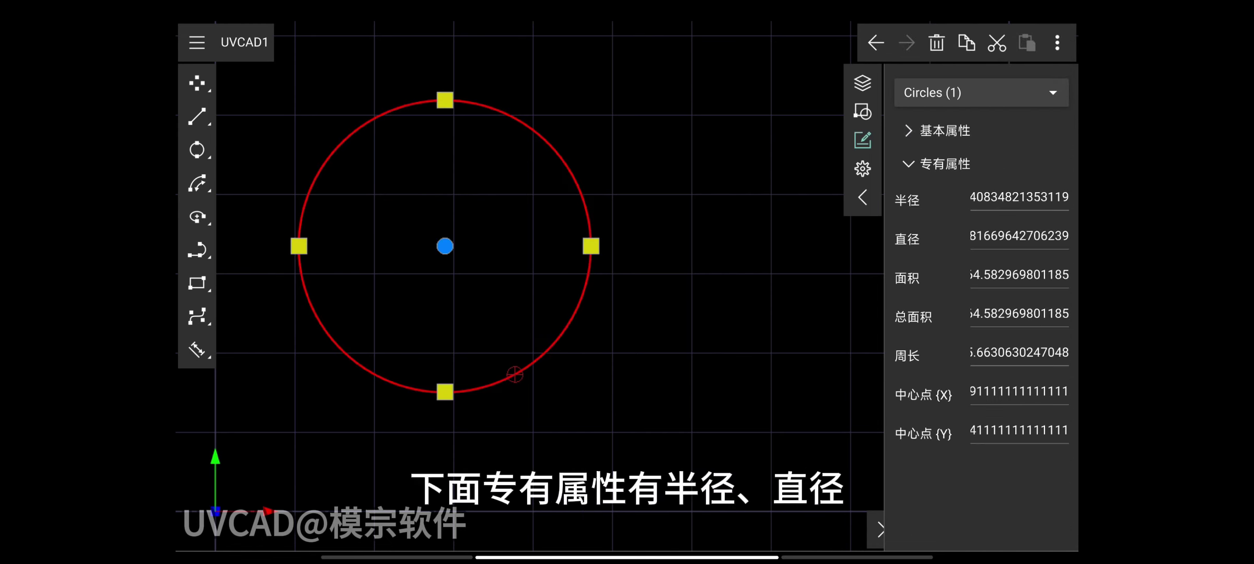
Try the radius and diameter fields, then shrink the circle by dragging its edge
left_click(1032, 200)
left_click(1011, 237)
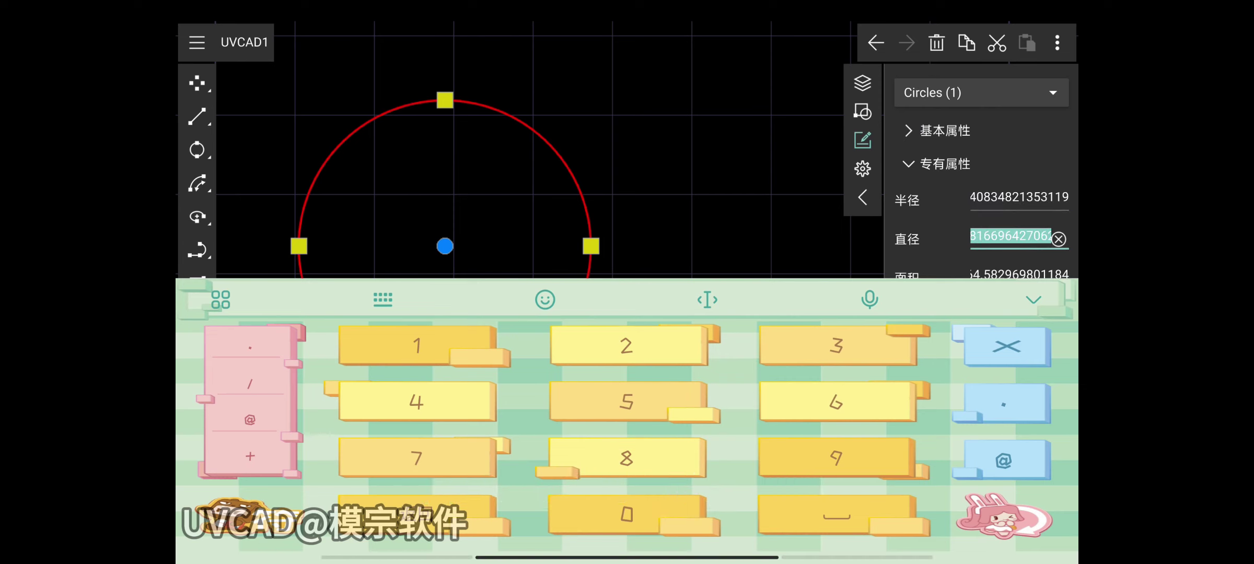
left_click(1032, 200)
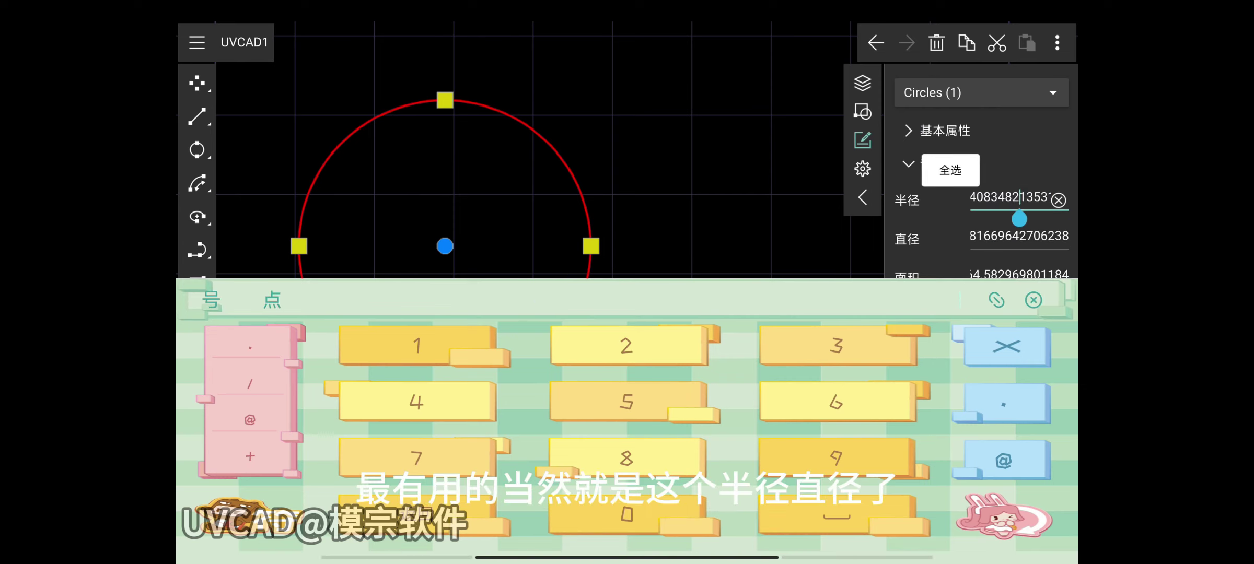
left_click(514, 375)
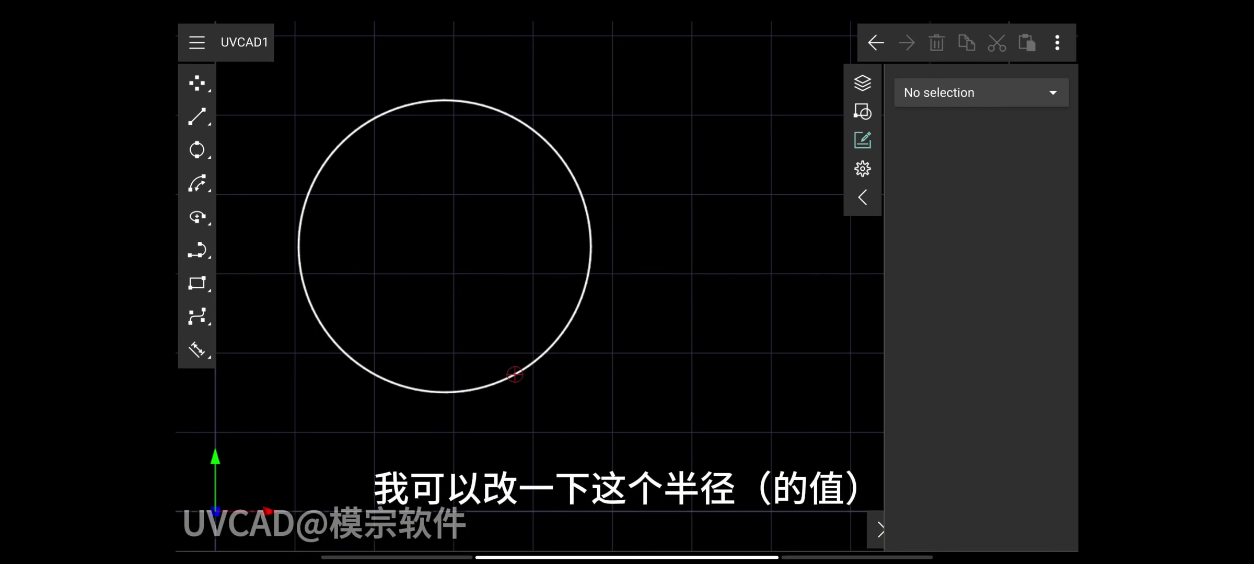
left_click(514, 375)
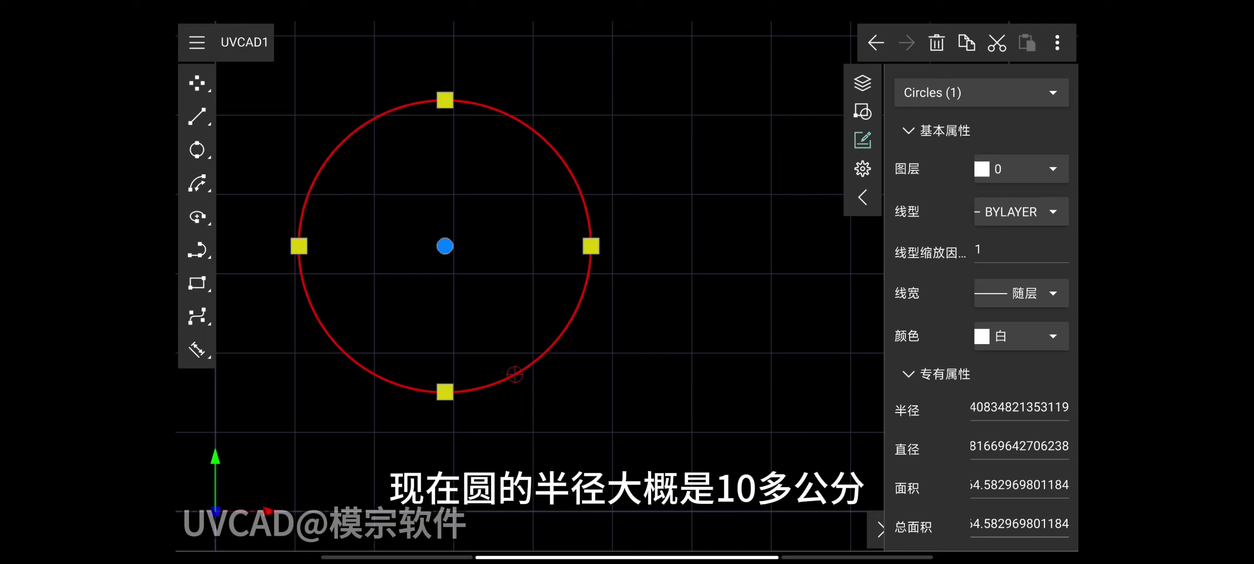
left_click_drag(590, 246, 514, 236)
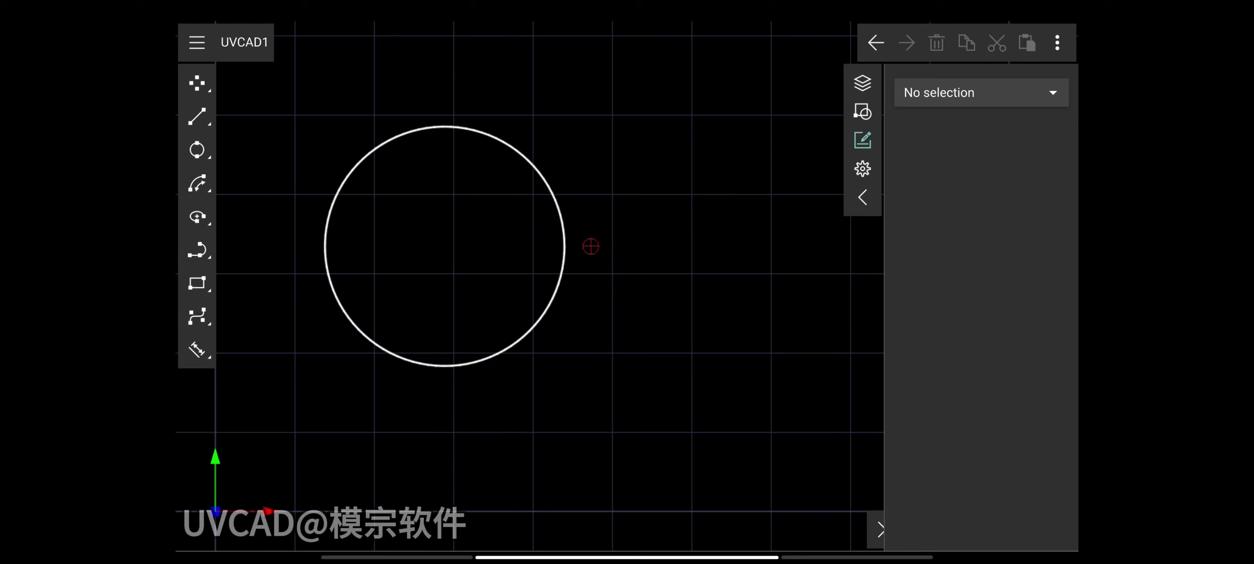
Set the circle's radius to 30, giving a diameter of 60
left_click(557, 305)
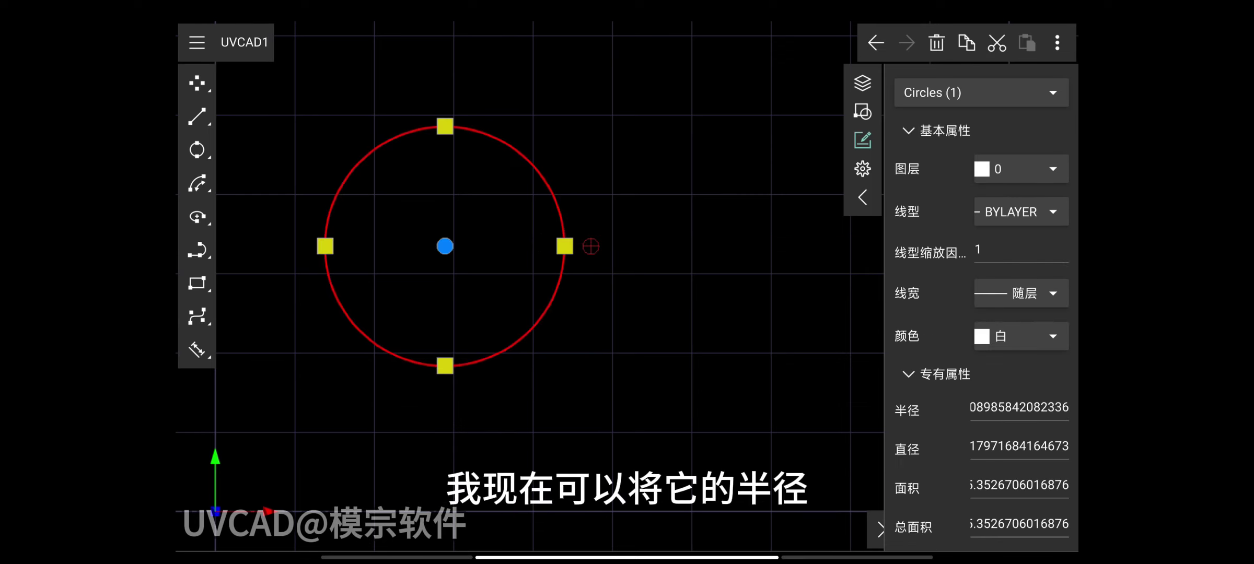
left_click(909, 130)
left_click(1047, 201)
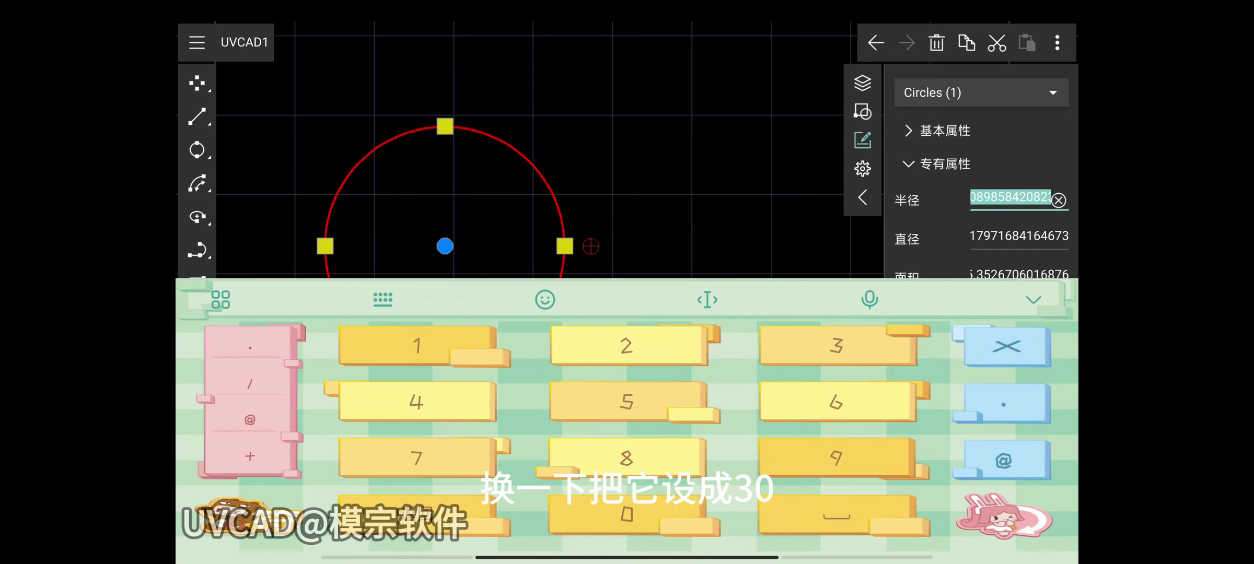
type("30")
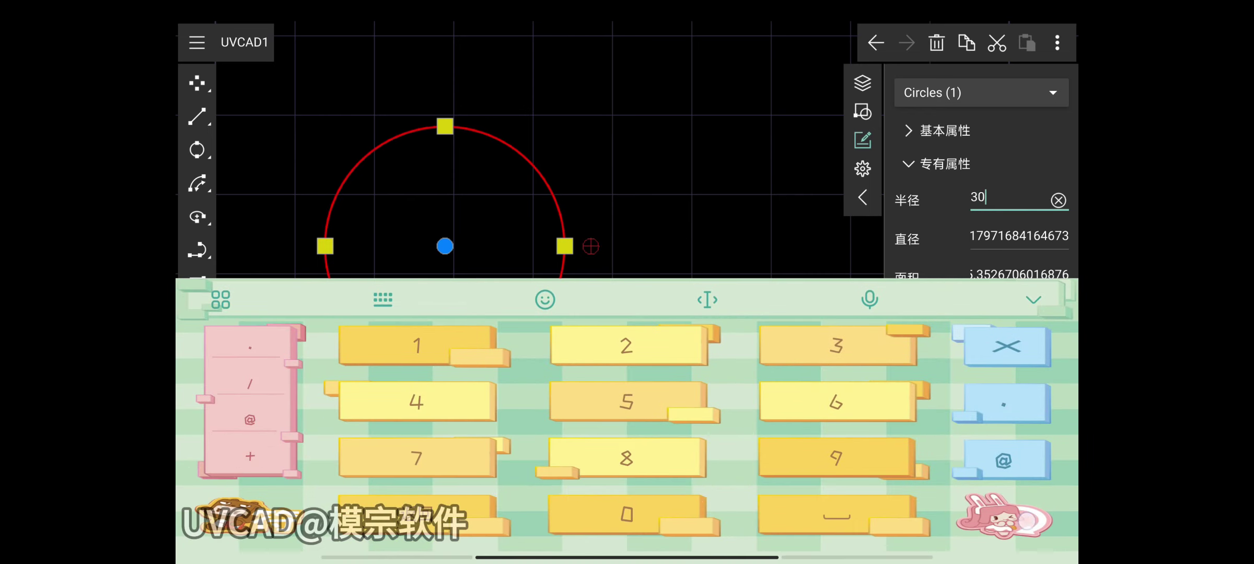
key("Return")
left_click(678, 319)
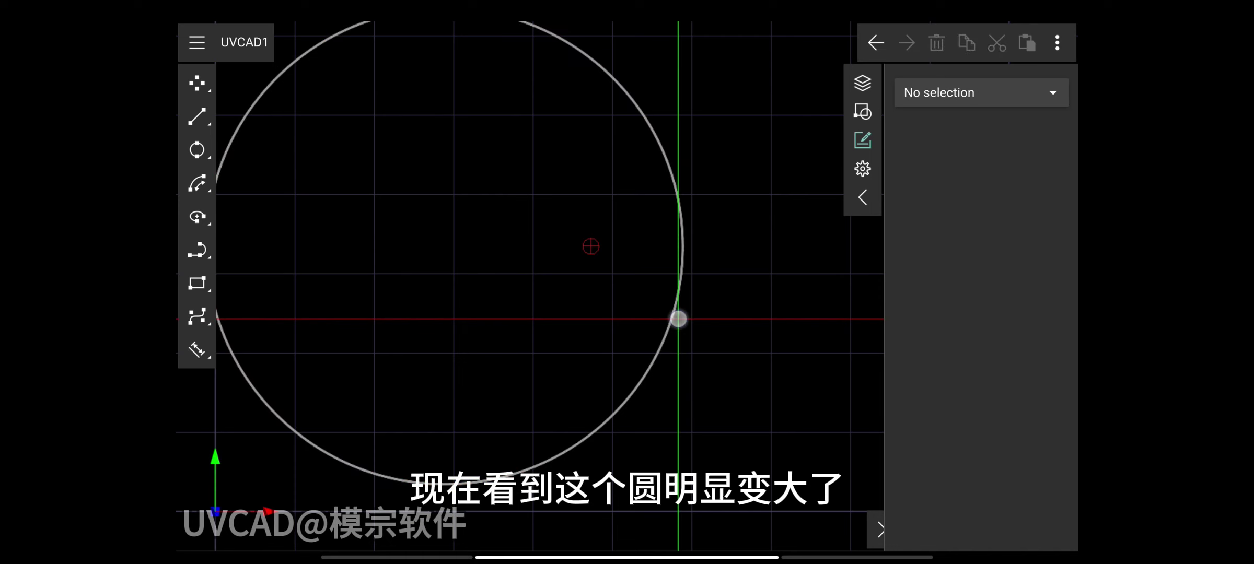
left_click(678, 318)
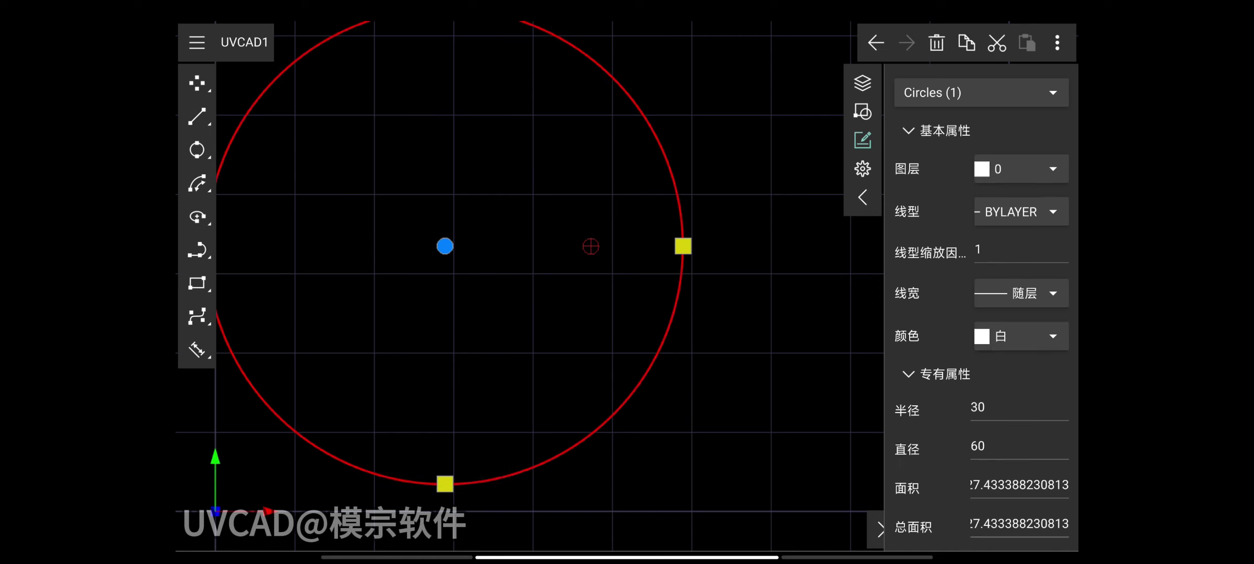
Move the circle down onto a grid intersection and reselect it
mouse_move(551, 459)
left_mouse_down()
mouse_move(579, 473)
mouse_move(455, 550)
left_mouse_up()
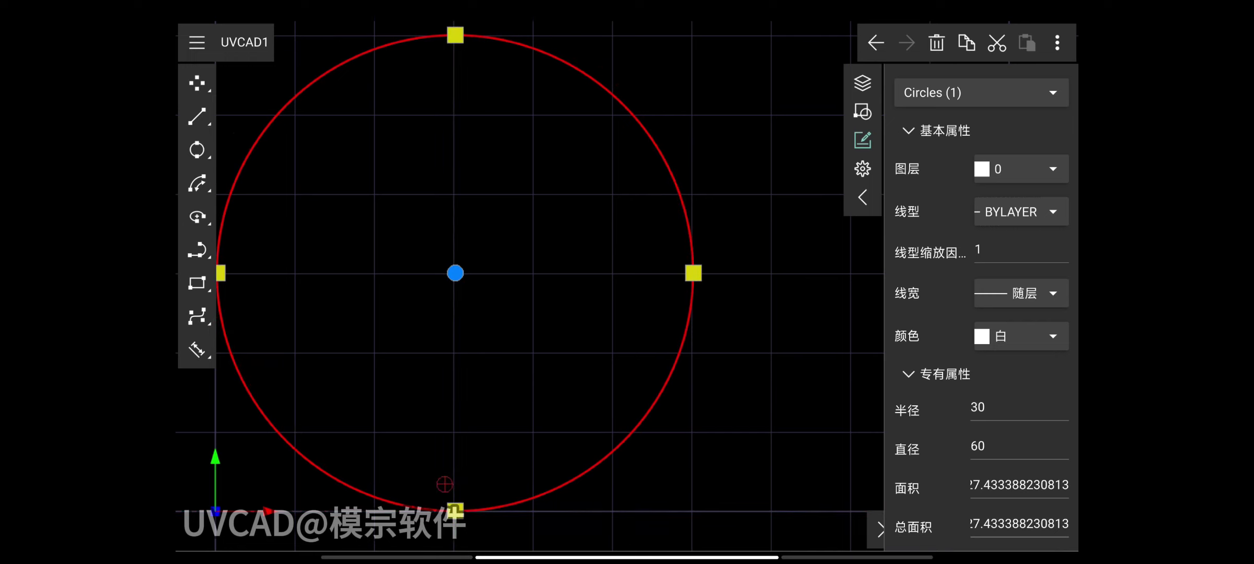
left_click(445, 485)
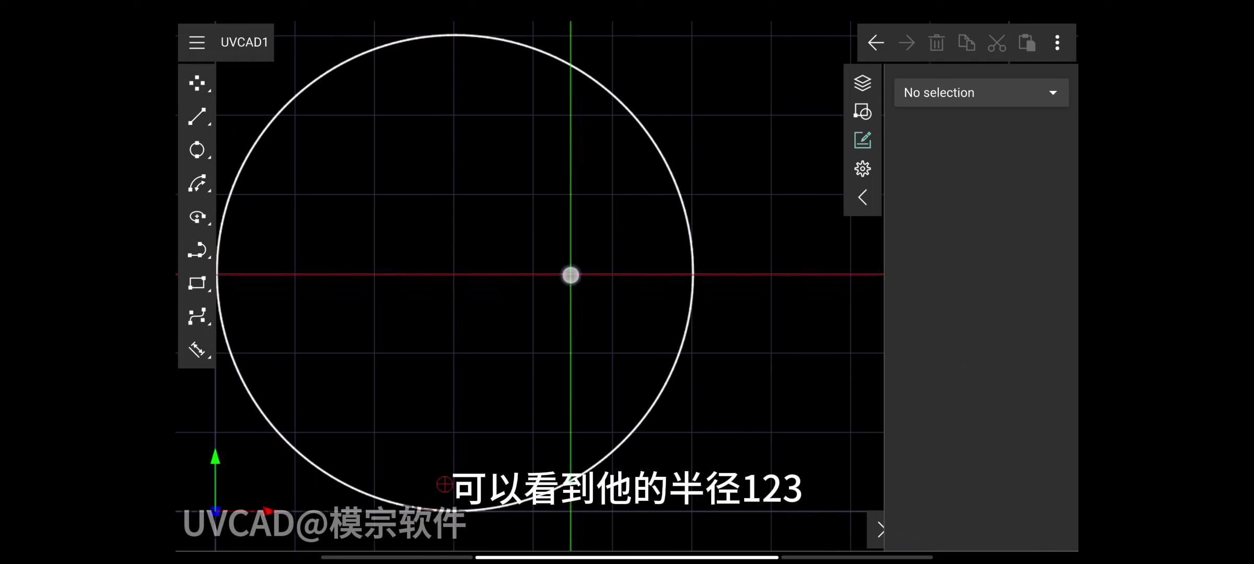
left_click(690, 312)
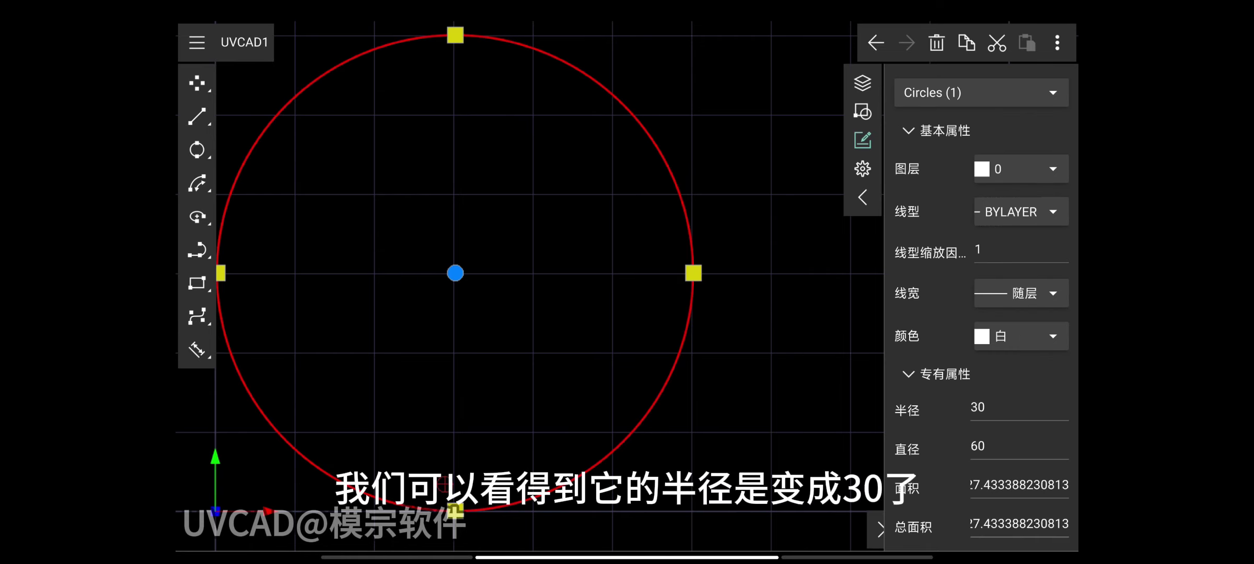
left_click(196, 349)
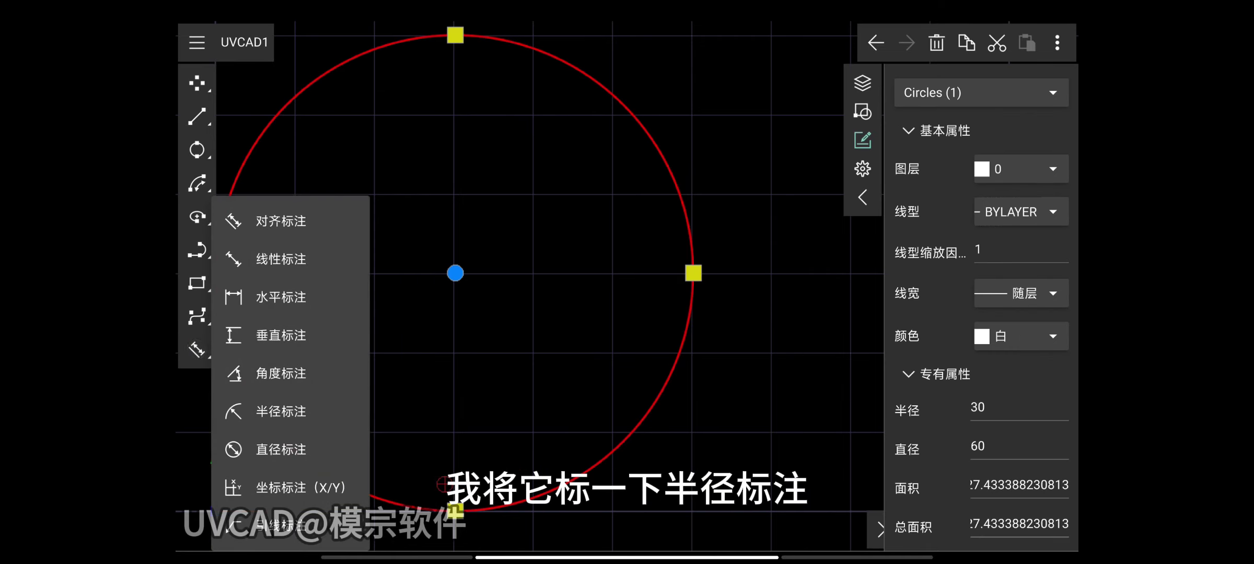
Add a radius dimension reading 30 to the circle, placed toward the upper right
left_click(281, 412)
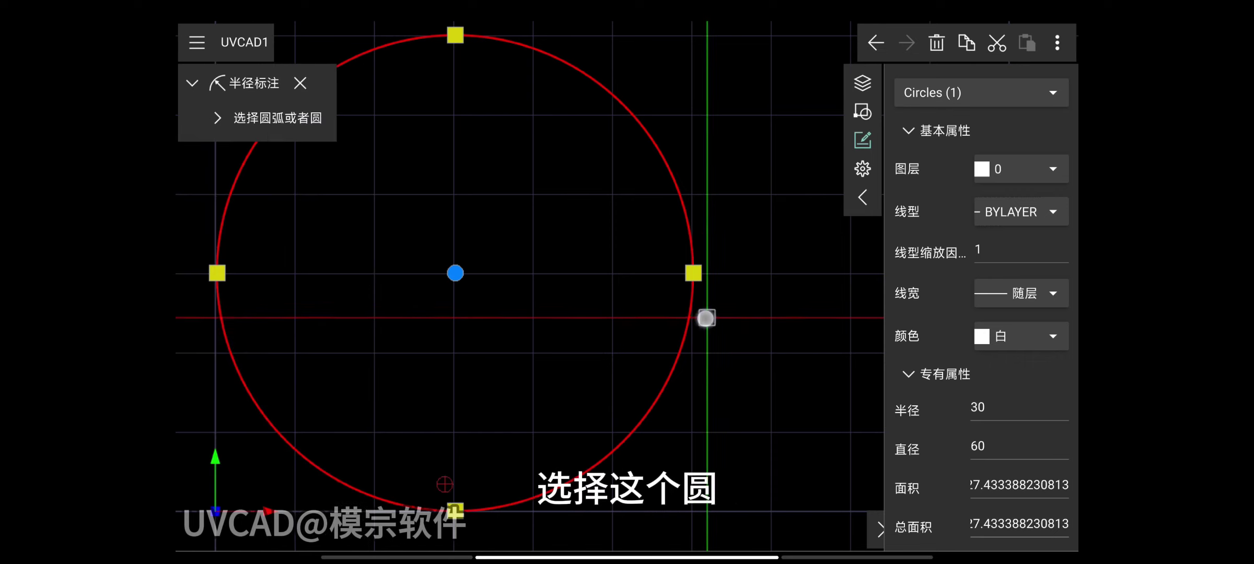
left_click(687, 322)
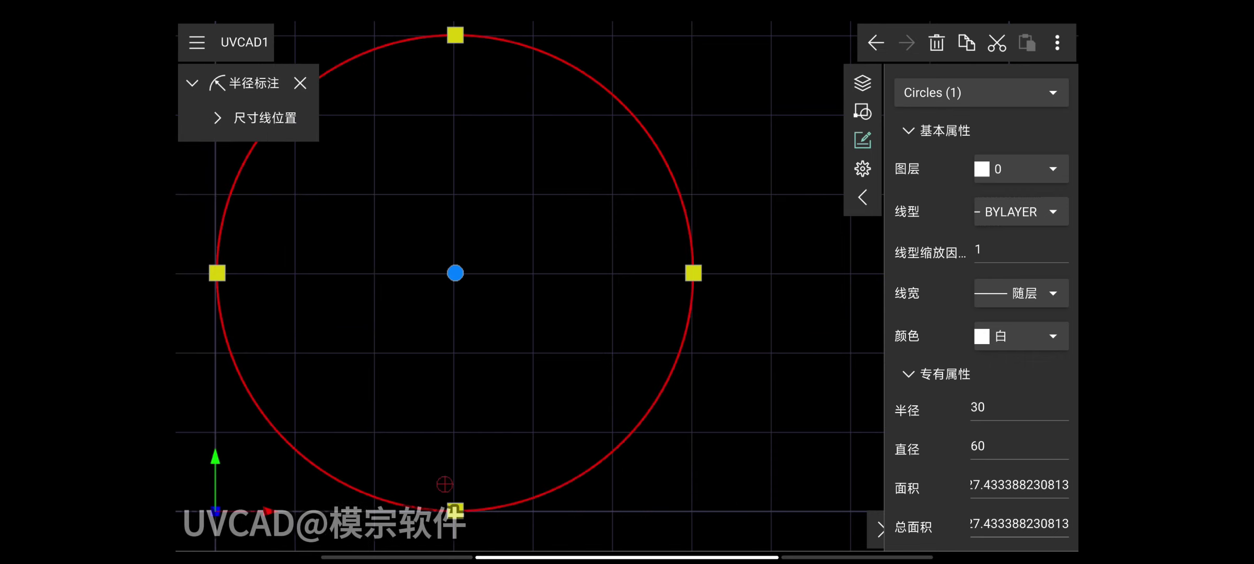
left_click_drag(594, 229, 597, 233)
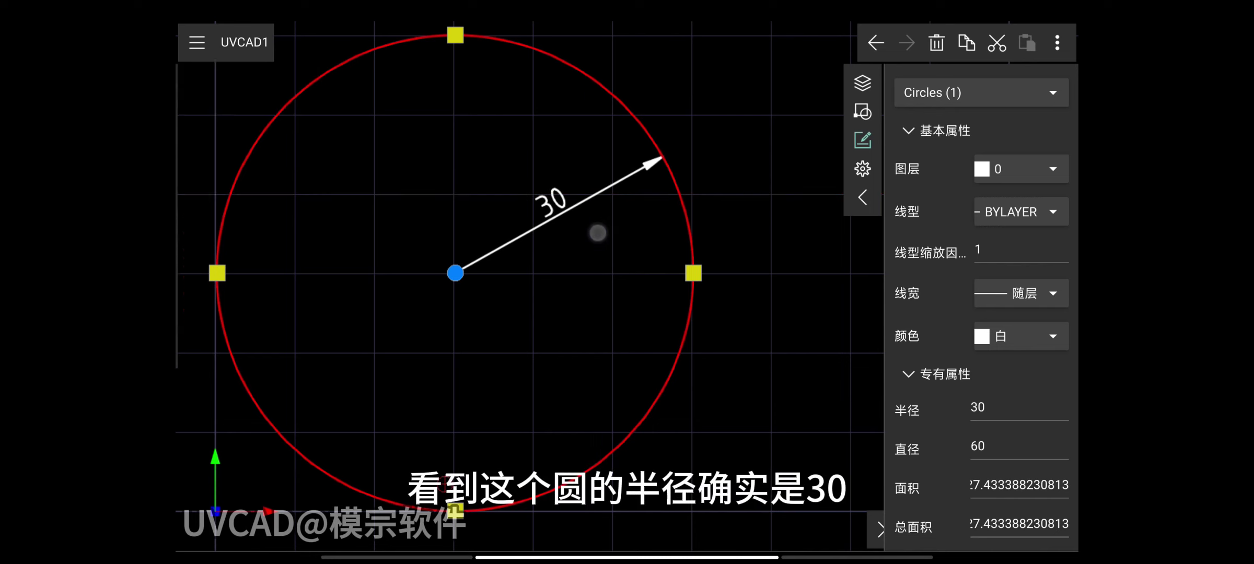
left_click(595, 197)
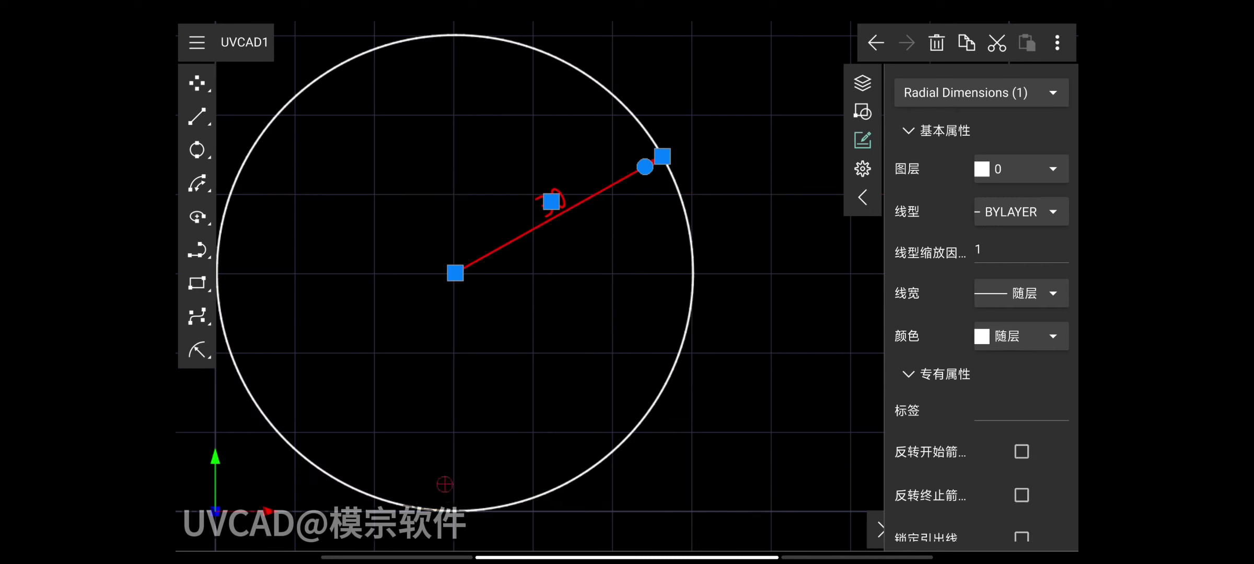
left_click(730, 177)
left_click(594, 195)
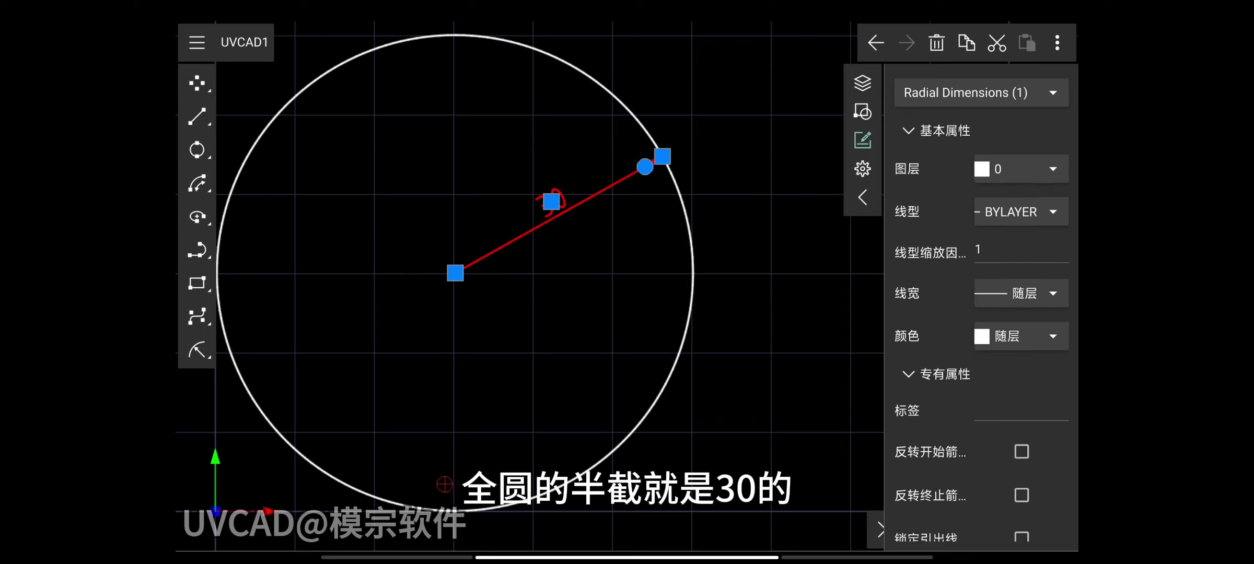
left_click(738, 205)
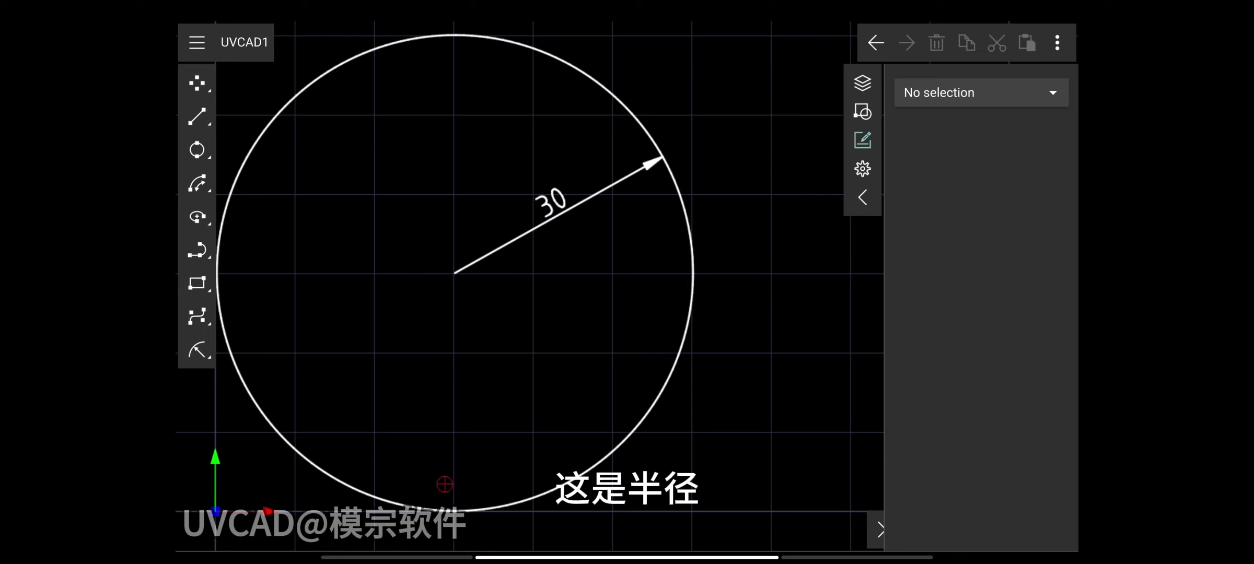
Inspect the circle's radius 30, diameter 60, perimeter and centre X values without editing
left_click(444, 484)
left_click(1039, 378)
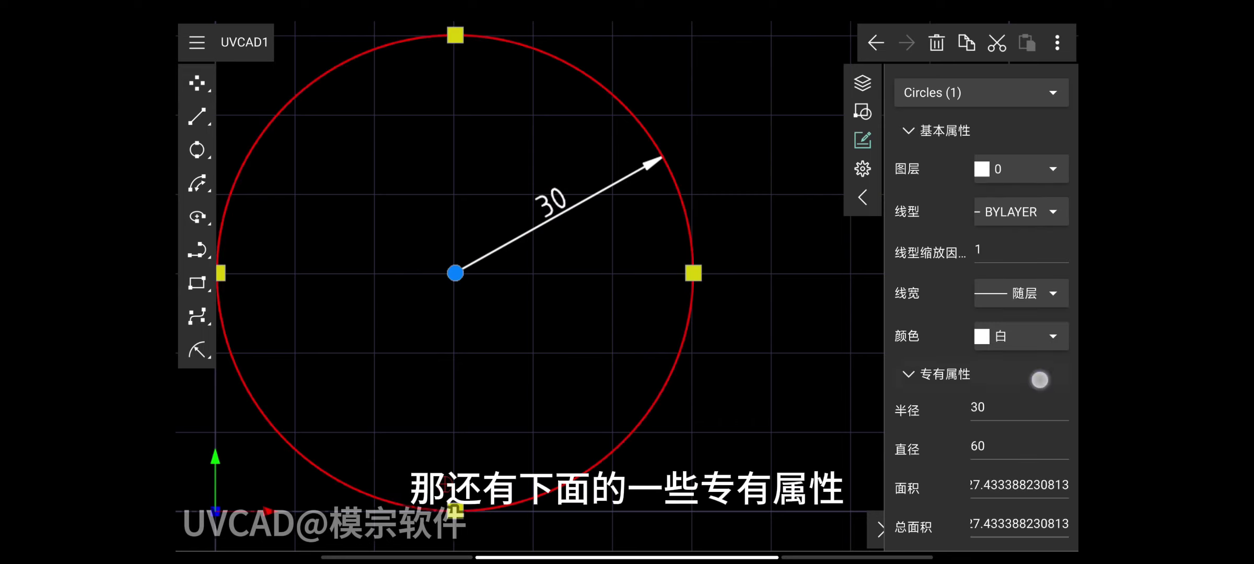
left_click(1039, 130)
left_click(944, 164)
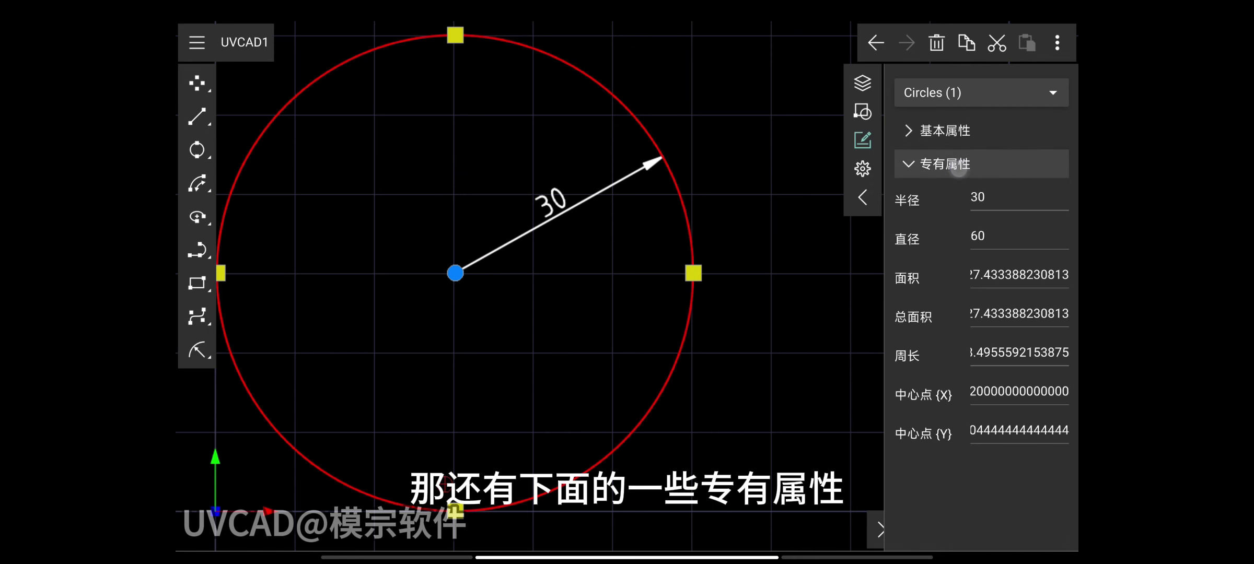
double_click(977, 197)
left_click(1022, 237)
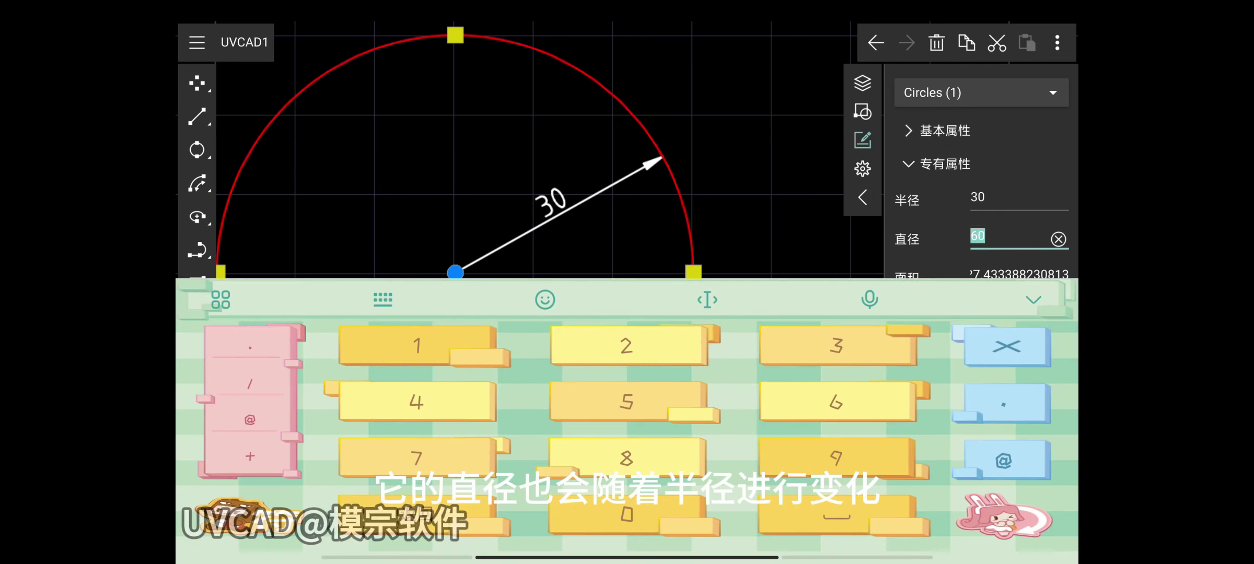
left_click(1032, 299)
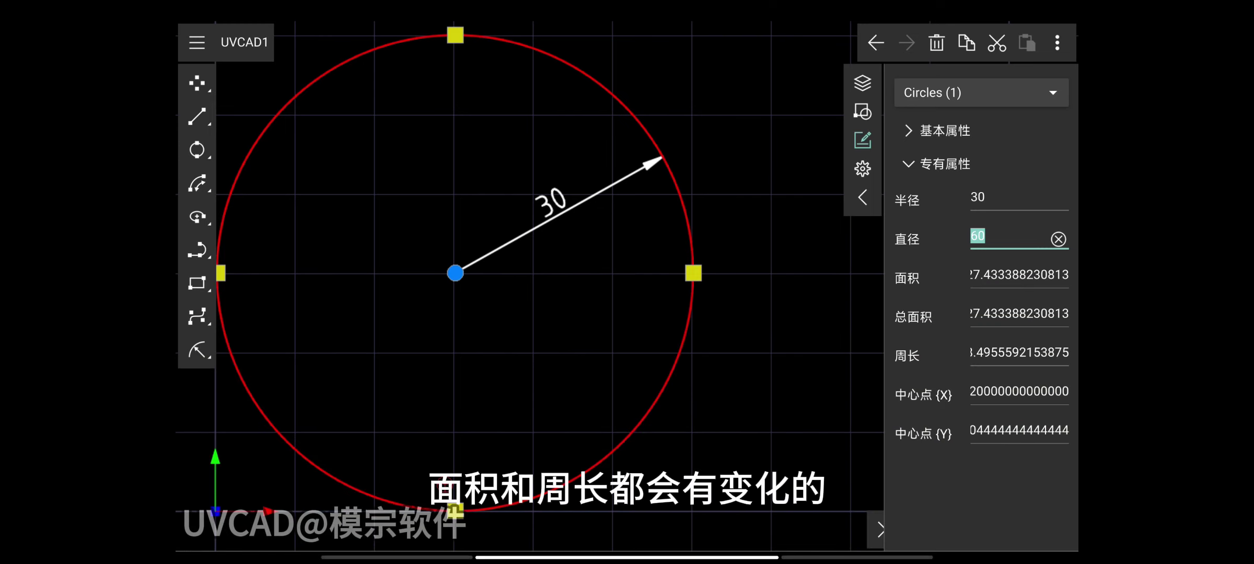
left_click(1014, 352)
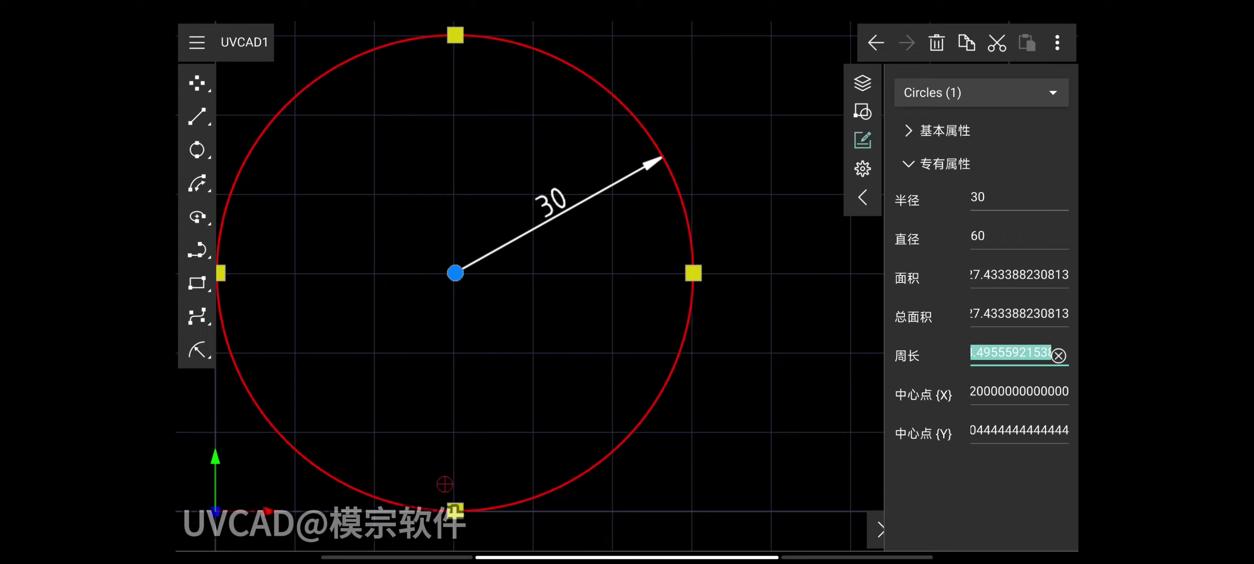
left_click(1003, 392)
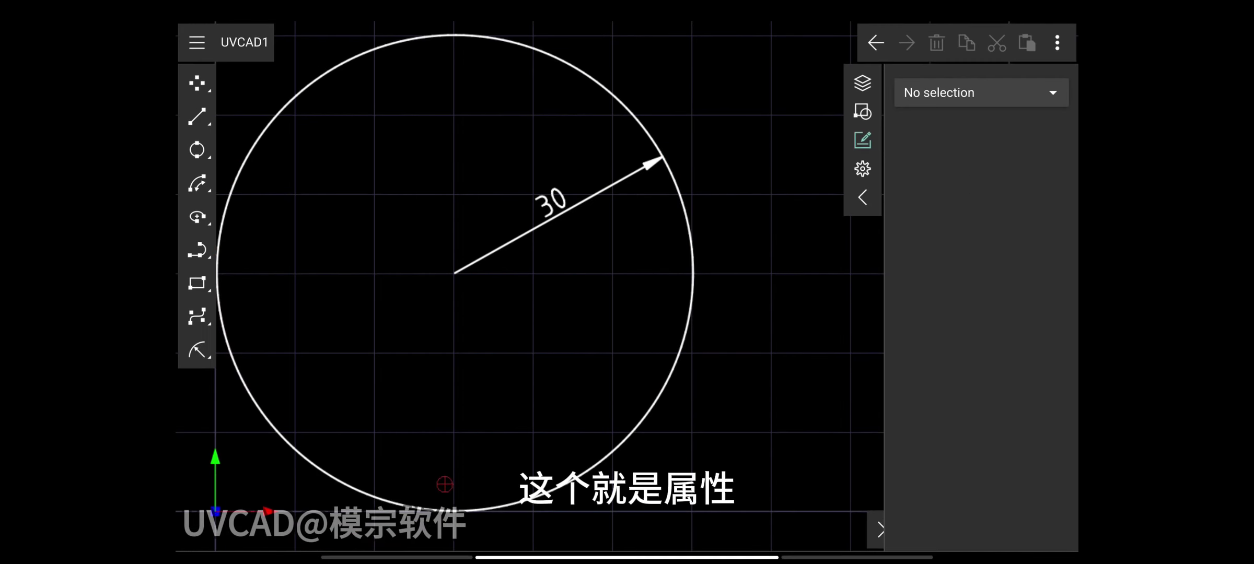
left_click(862, 140)
left_click(445, 484)
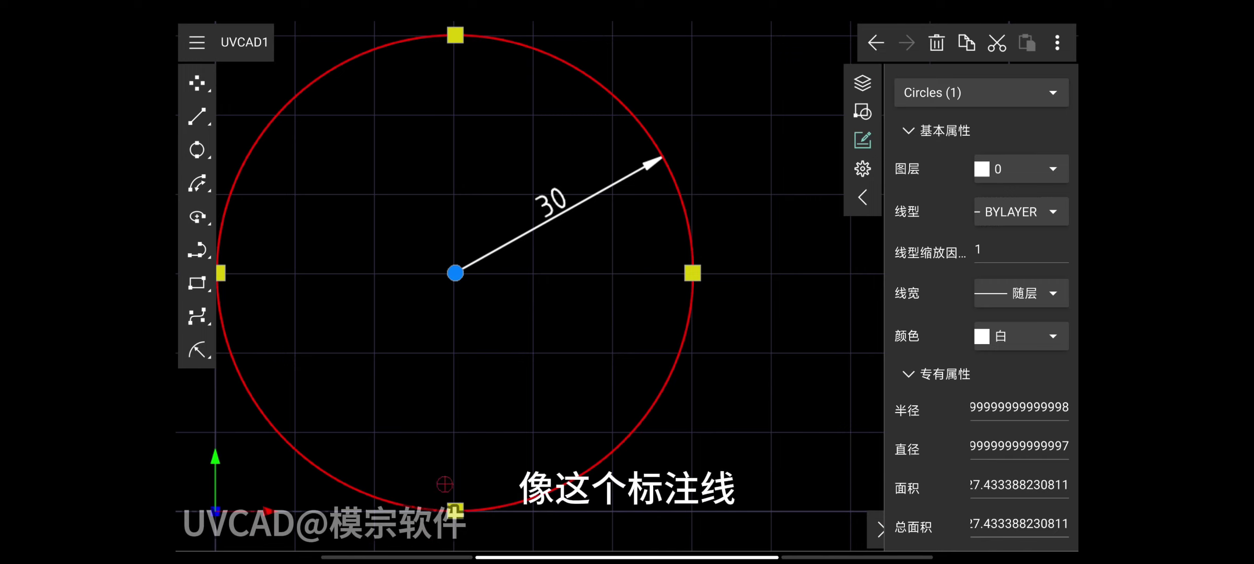
Select the radius dimension and scroll through its properties
left_click(604, 191)
scroll(969, 340, "down", 5)
scroll(970, 340, "up", 4)
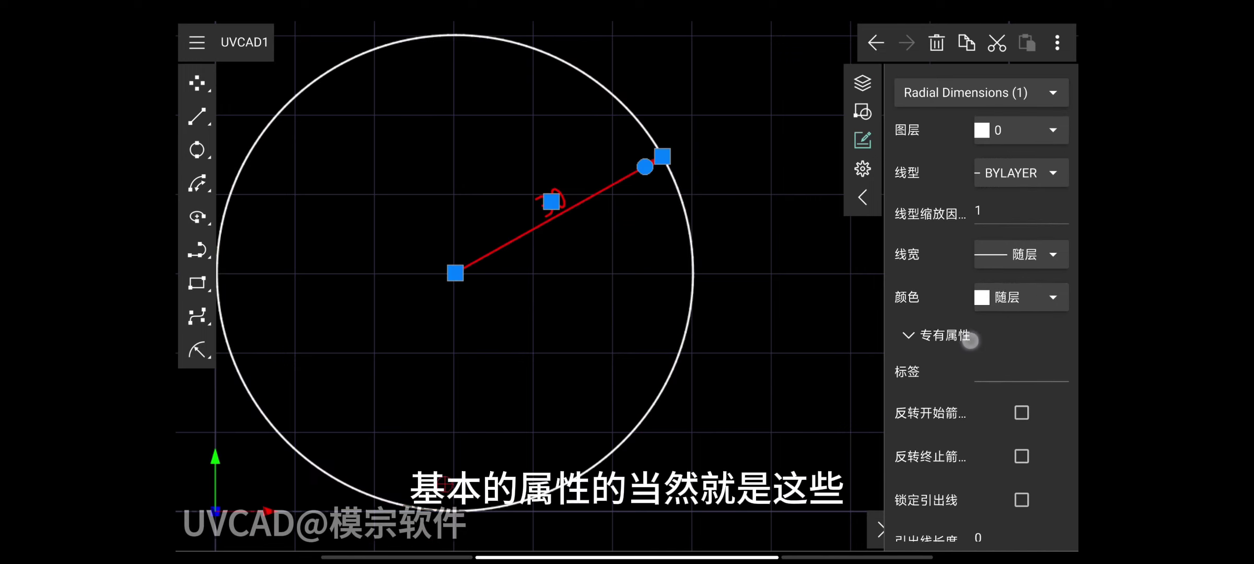
scroll(943, 162, "up", 2)
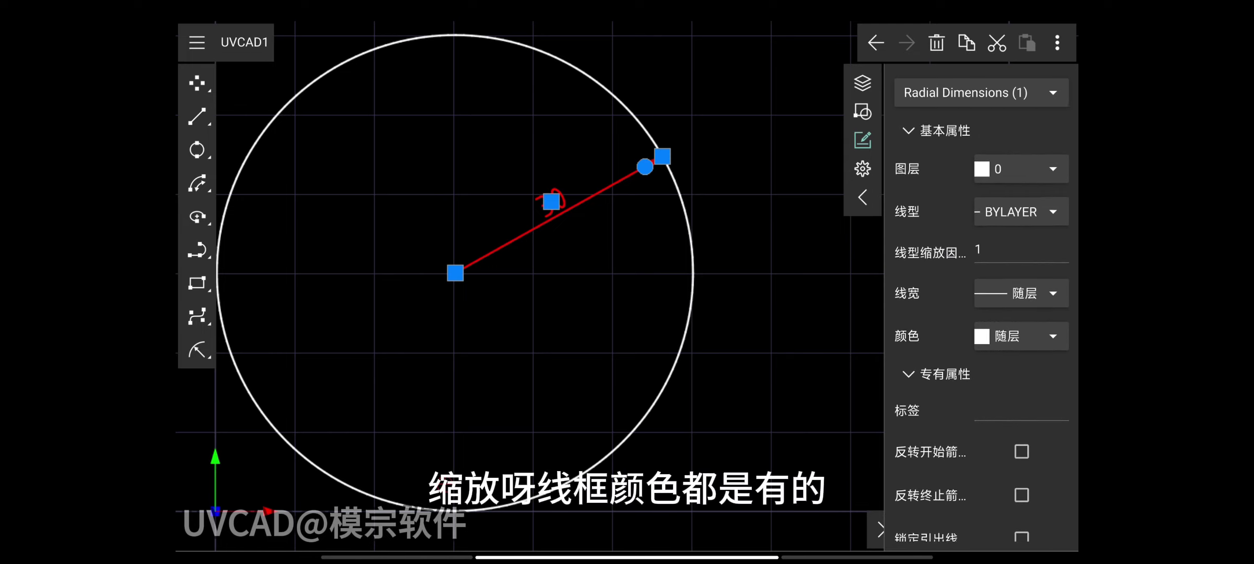
left_click(917, 336)
left_click(919, 174)
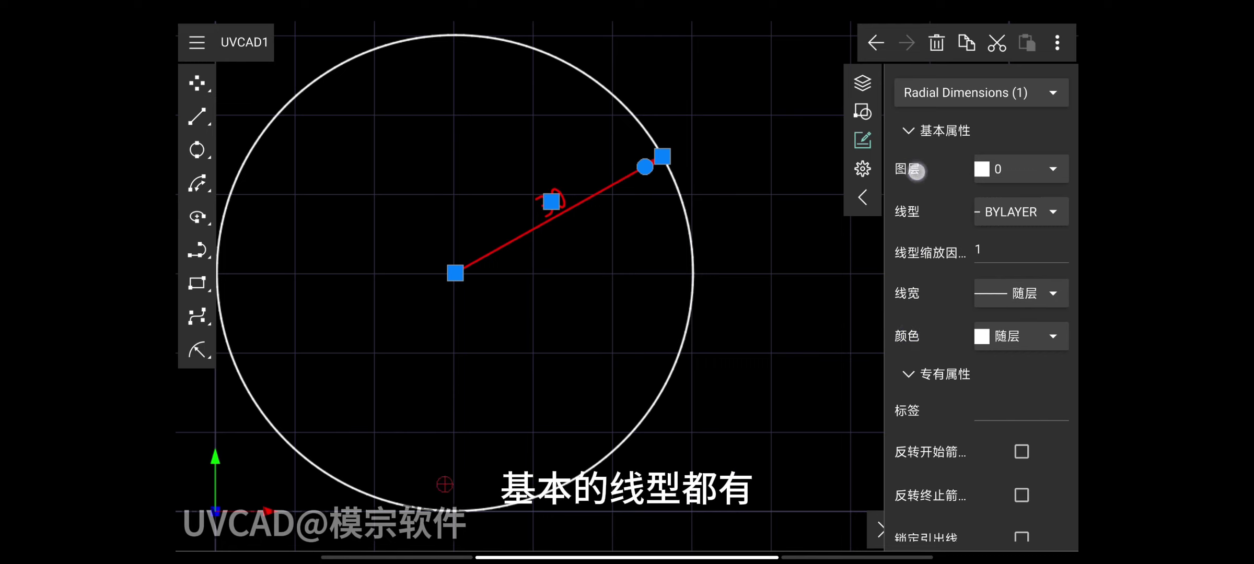
Collapse the dimension's basic and specific property sections after checking its label field
left_click(908, 131)
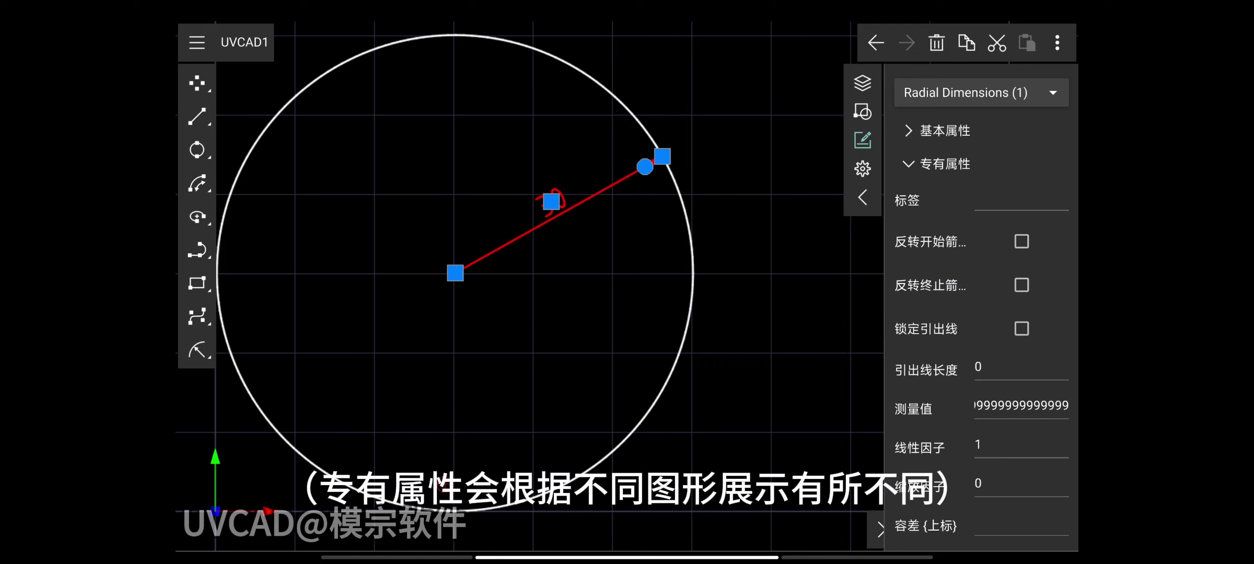
left_click(1019, 201)
left_click_drag(940, 459, 946, 261)
mouse_move(933, 443)
left_mouse_down()
mouse_move(942, 229)
mouse_move(948, 366)
left_mouse_up()
left_click_drag(948, 235, 955, 365)
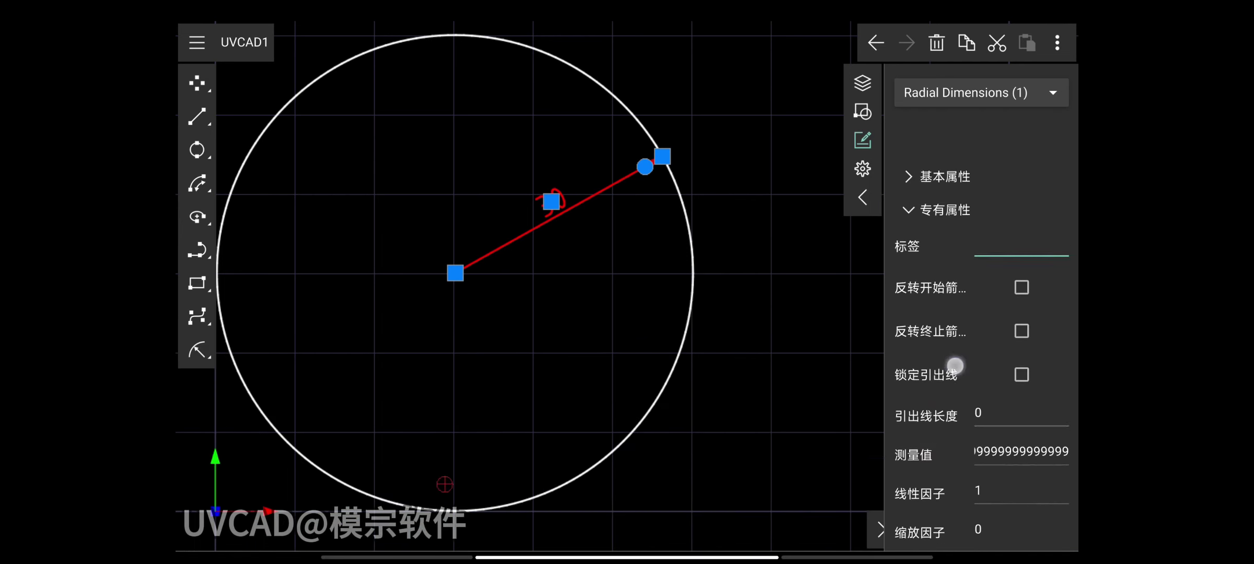
left_click(908, 162)
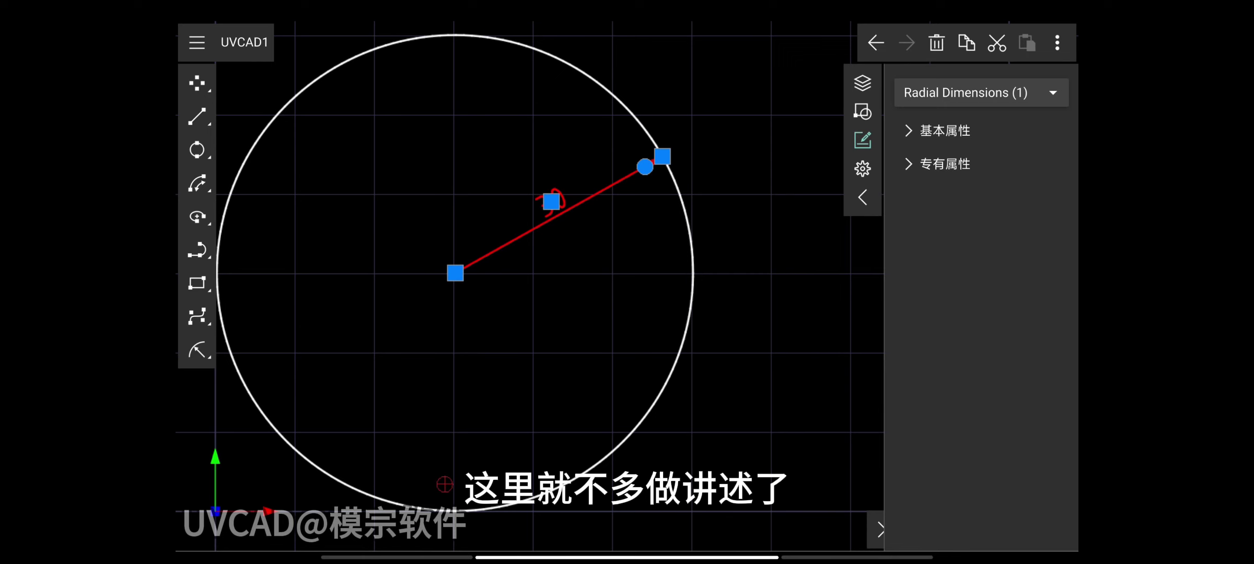
left_click(863, 171)
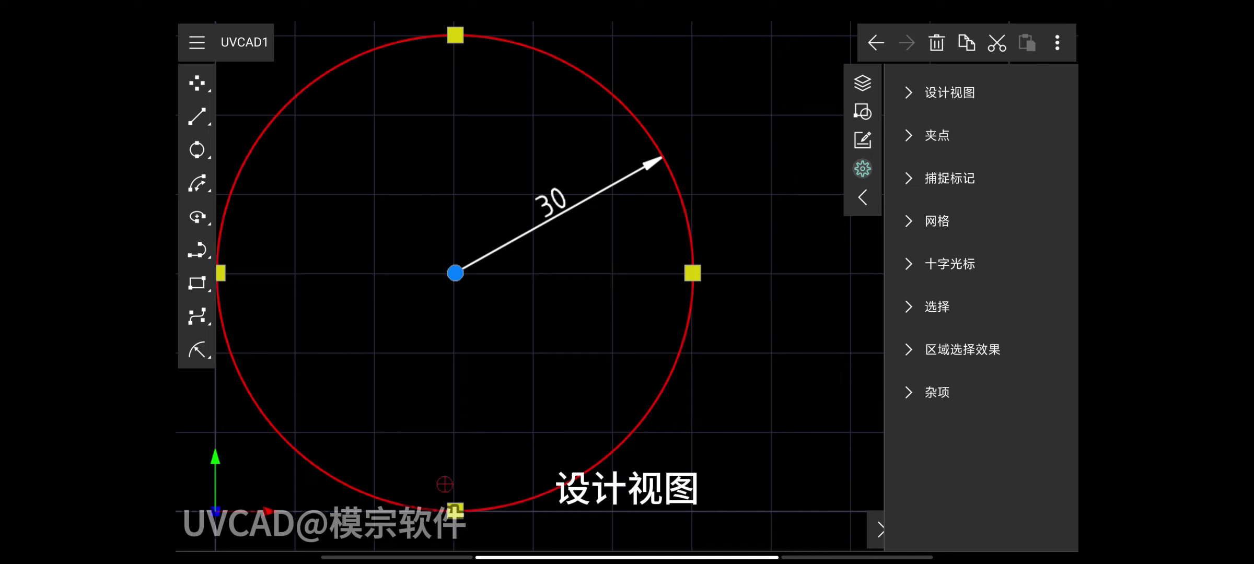
Expand the 设计视图 settings, then deselect the circle and its dimension
left_click(949, 92)
left_click_drag(777, 248, 480, 384)
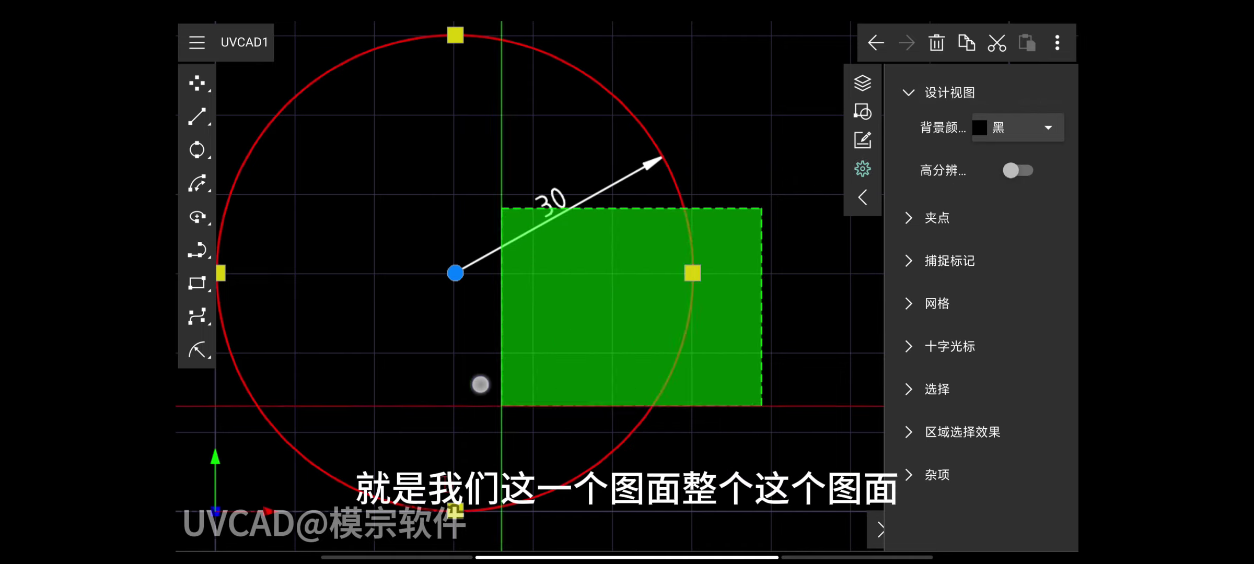
left_click_drag(940, 2, 721, 409)
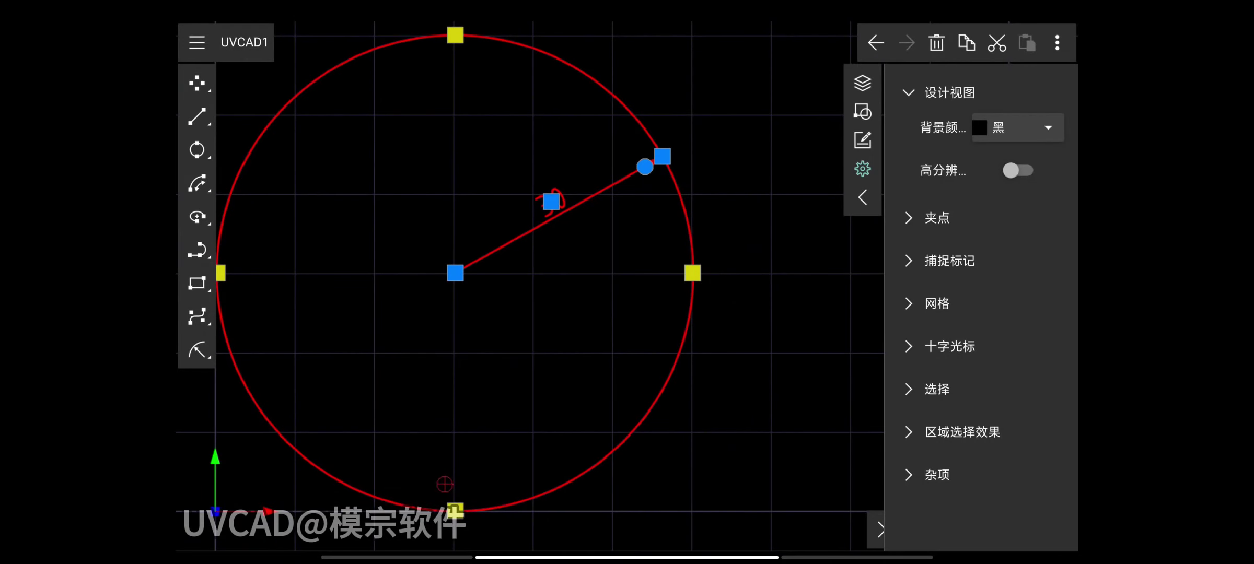
left_click(755, 195)
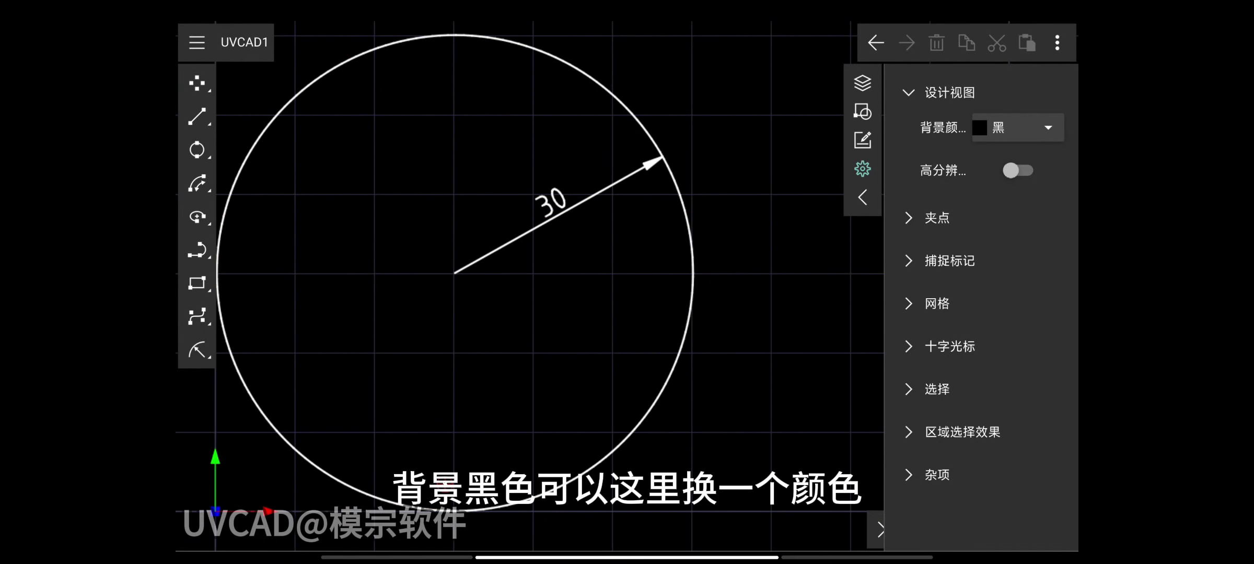
Try an orange 背景颜色 for the canvas, then set it back to black
left_click(1018, 128)
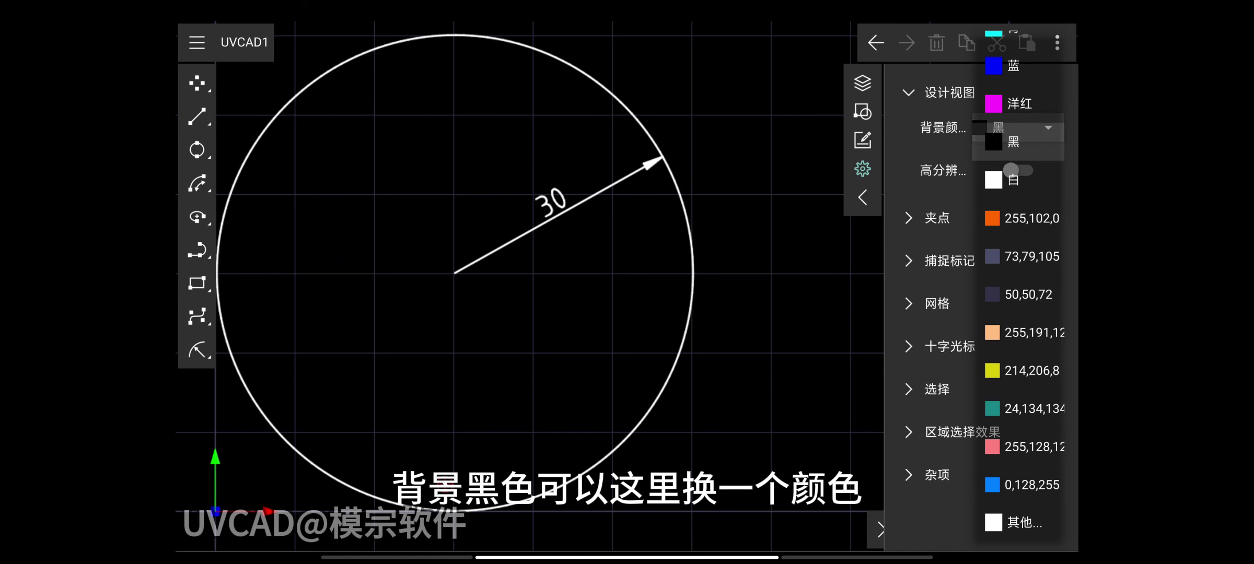
left_click(1014, 218)
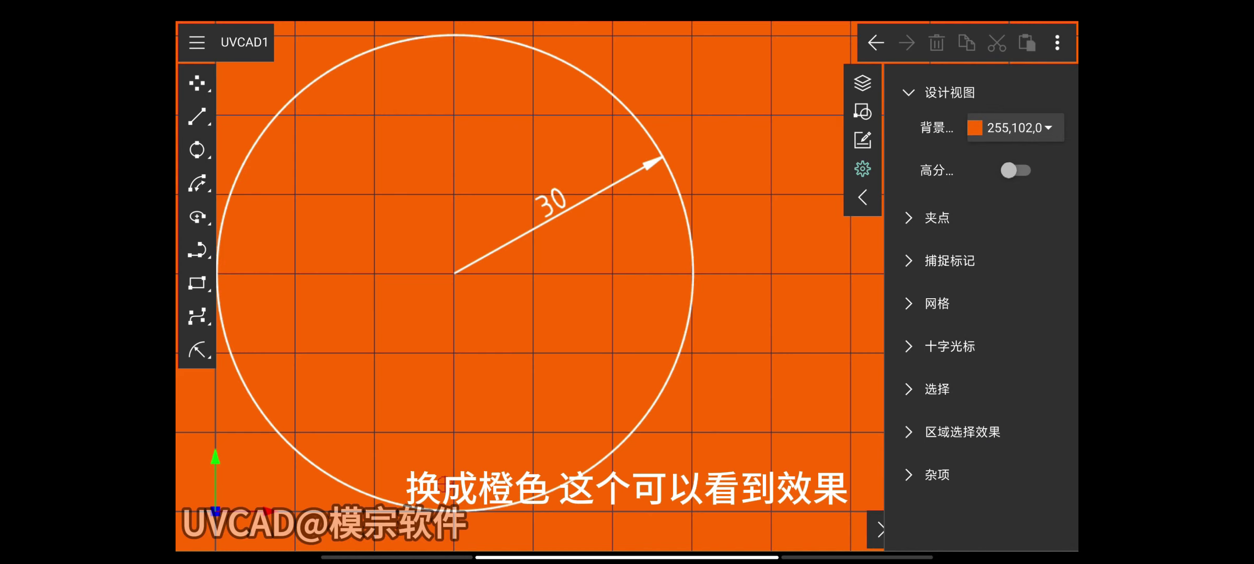
left_click(1051, 133)
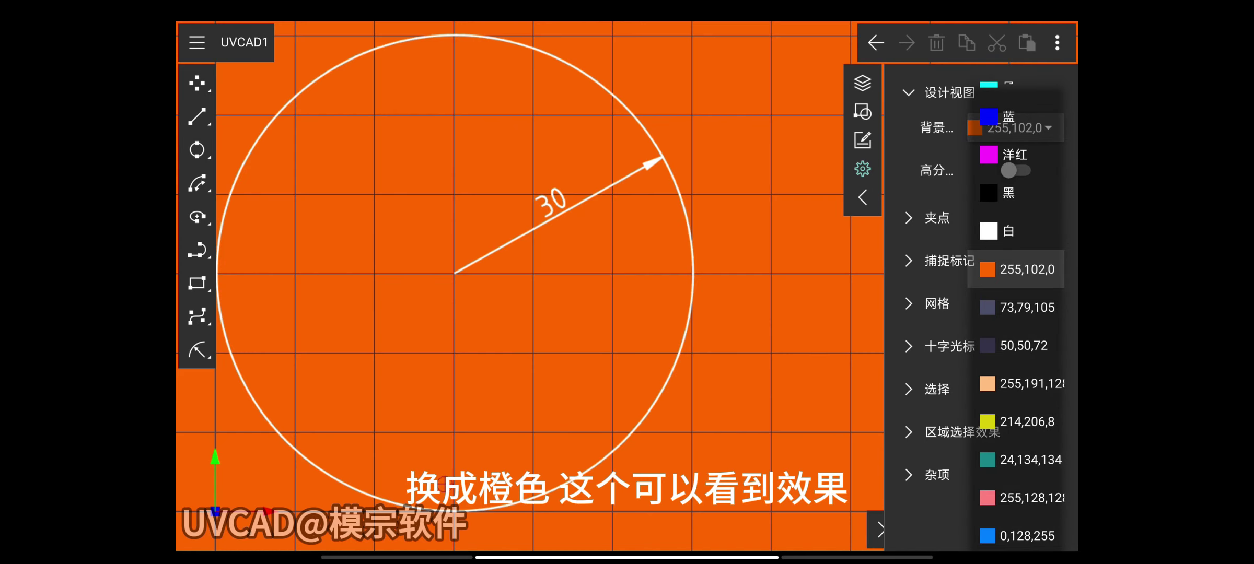
left_click(1008, 193)
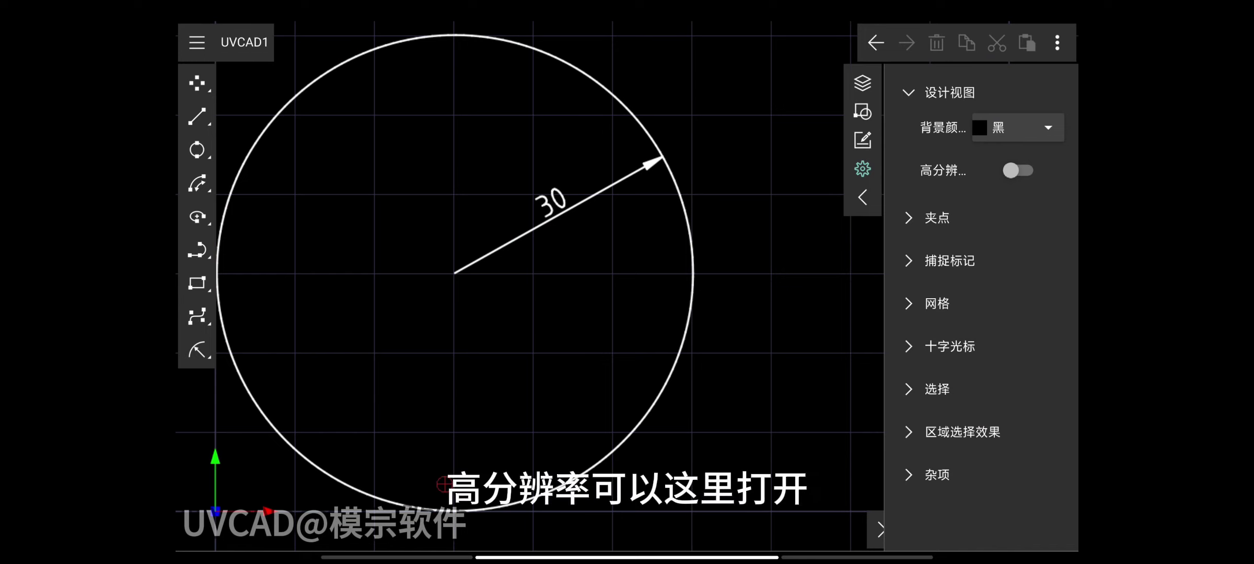
Widen the settings panel so its labels show in full
left_click(953, 172)
left_click(852, 205)
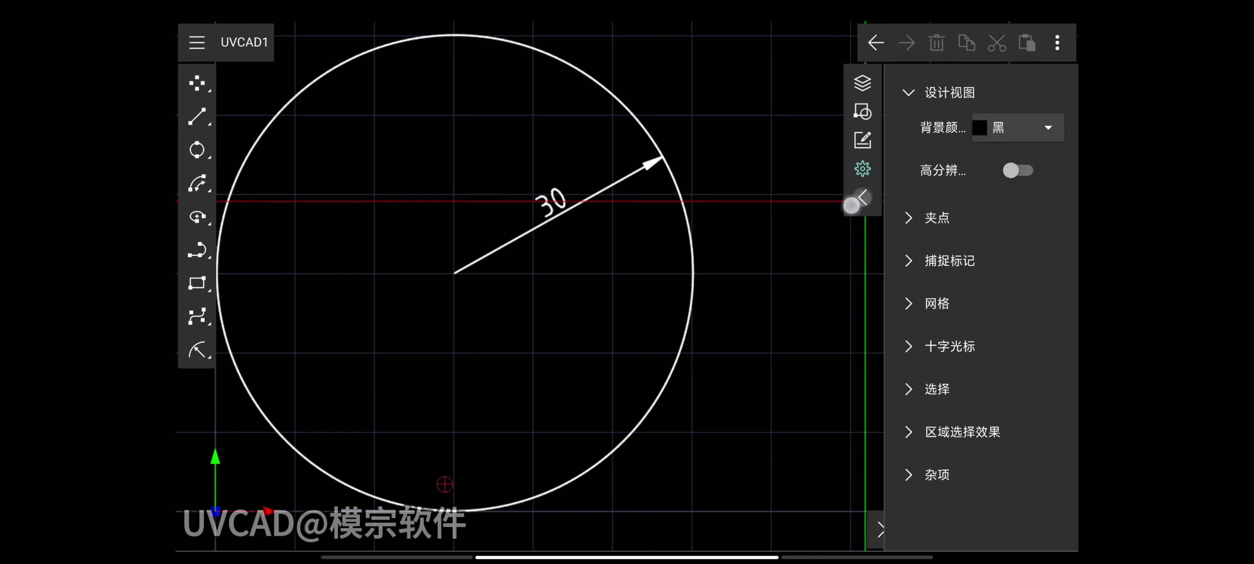
left_click_drag(852, 204, 804, 204)
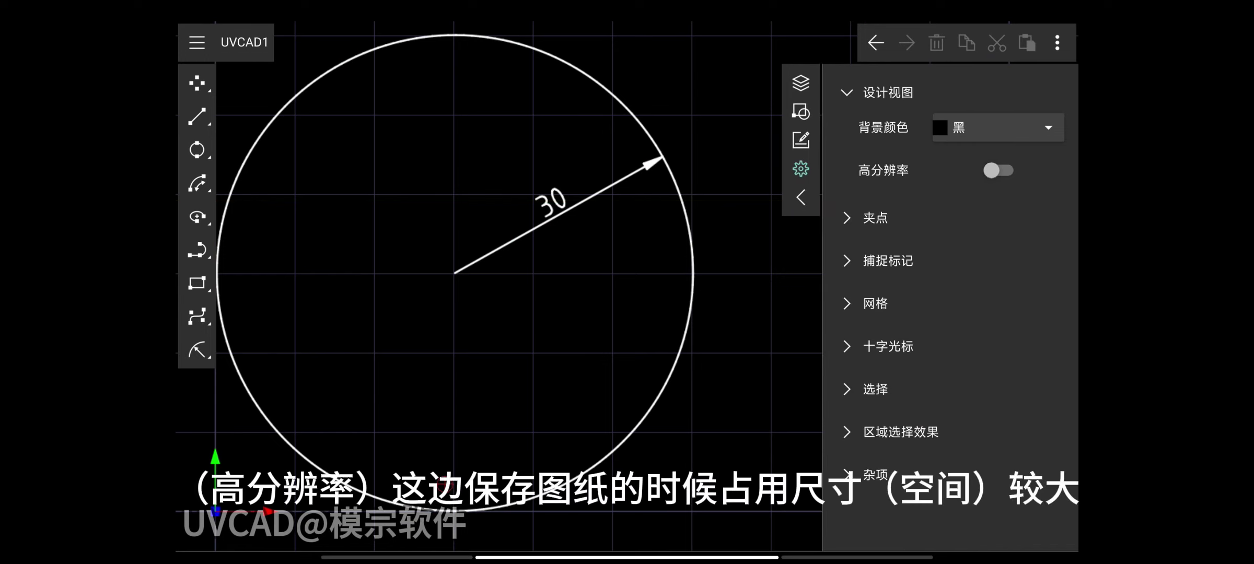
Save the drawing from the ☰ file menu
left_click(197, 43)
left_click(269, 130)
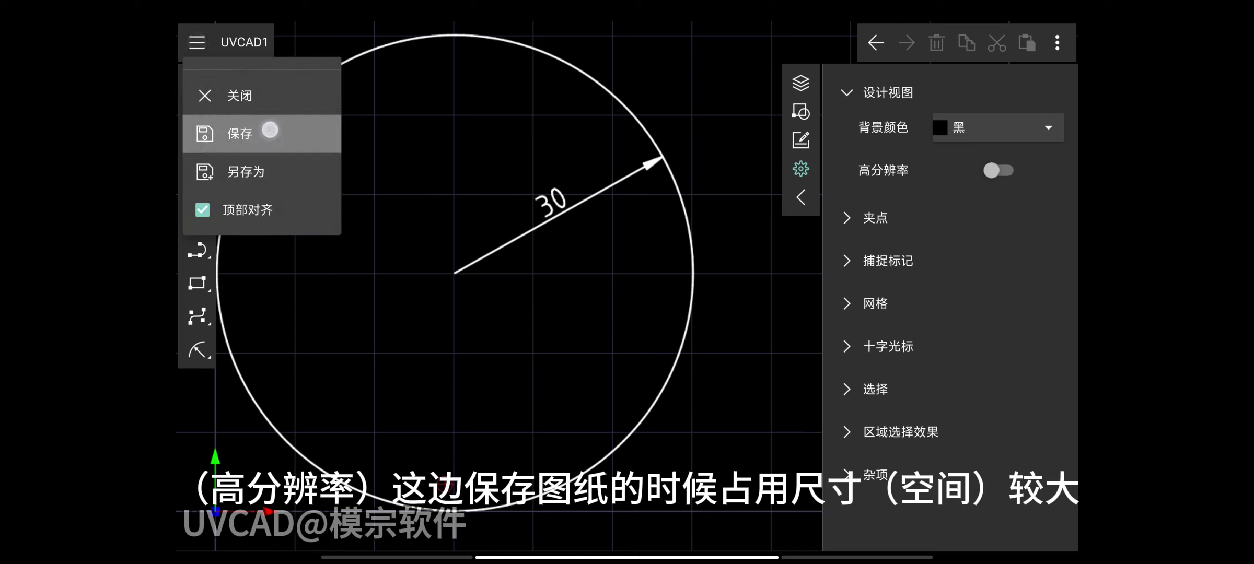
left_click(287, 135)
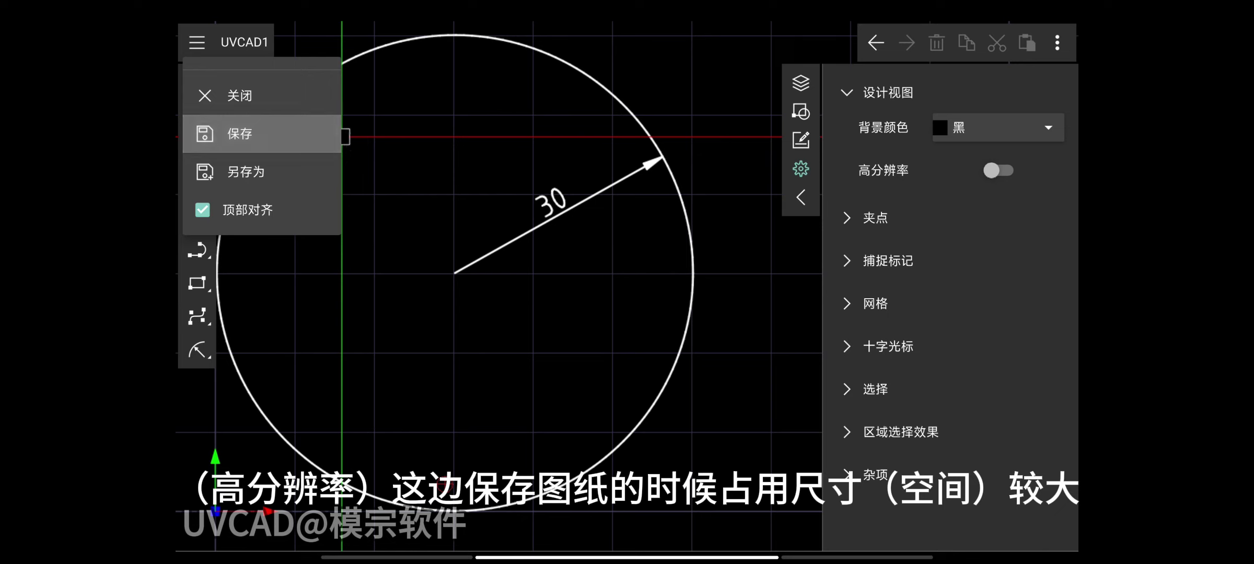
left_click(762, 244)
left_click(849, 219)
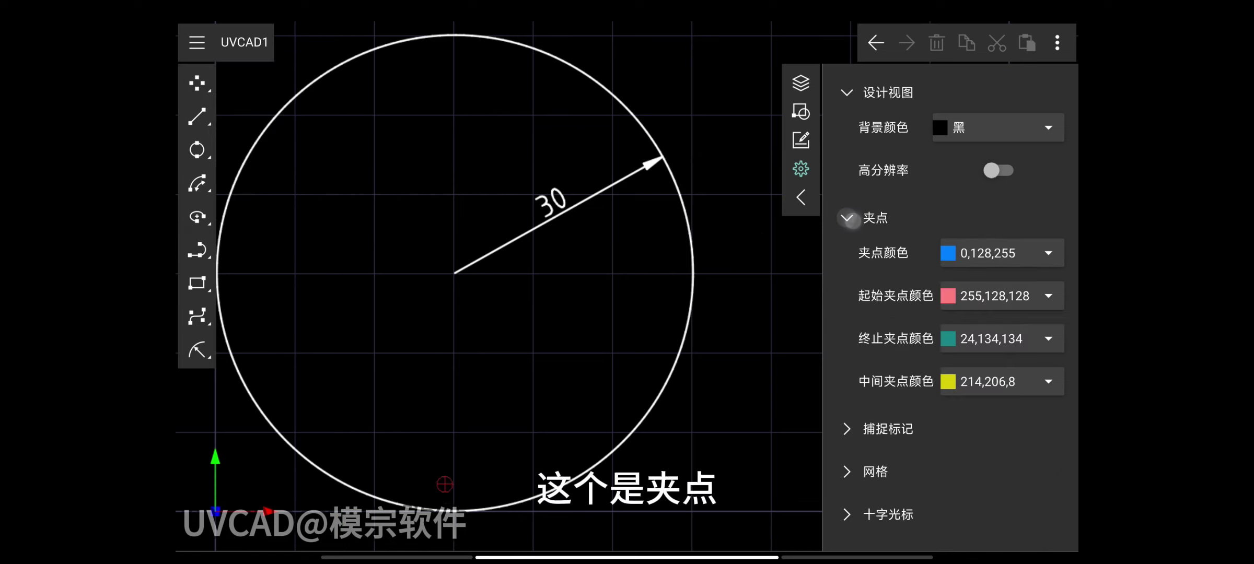
scroll(891, 366, "down", 2)
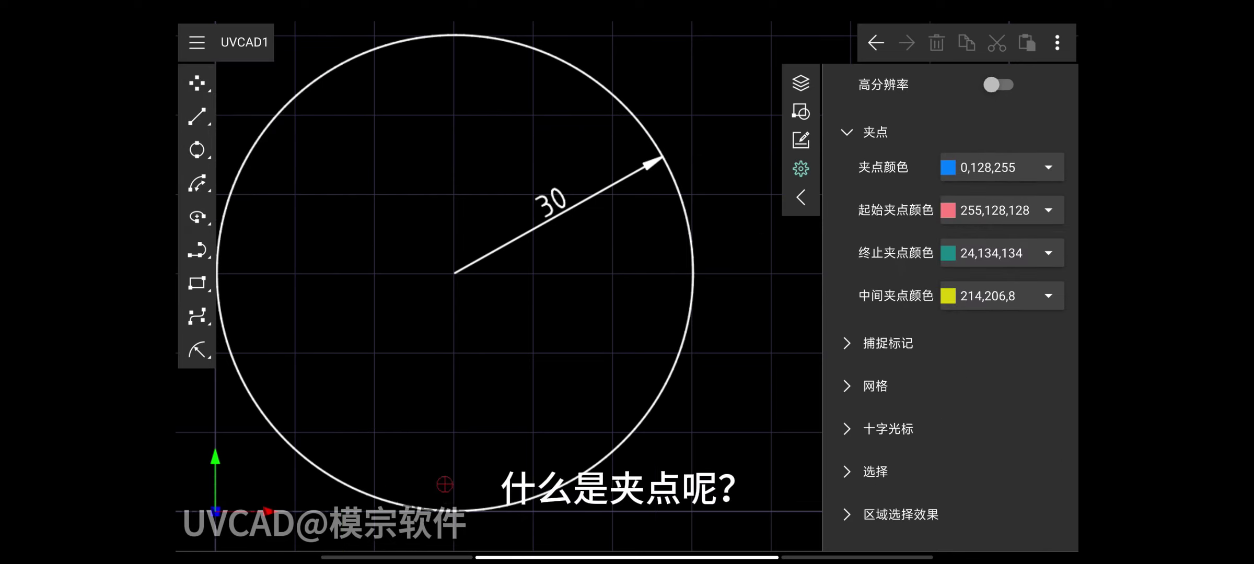
left_click(685, 338)
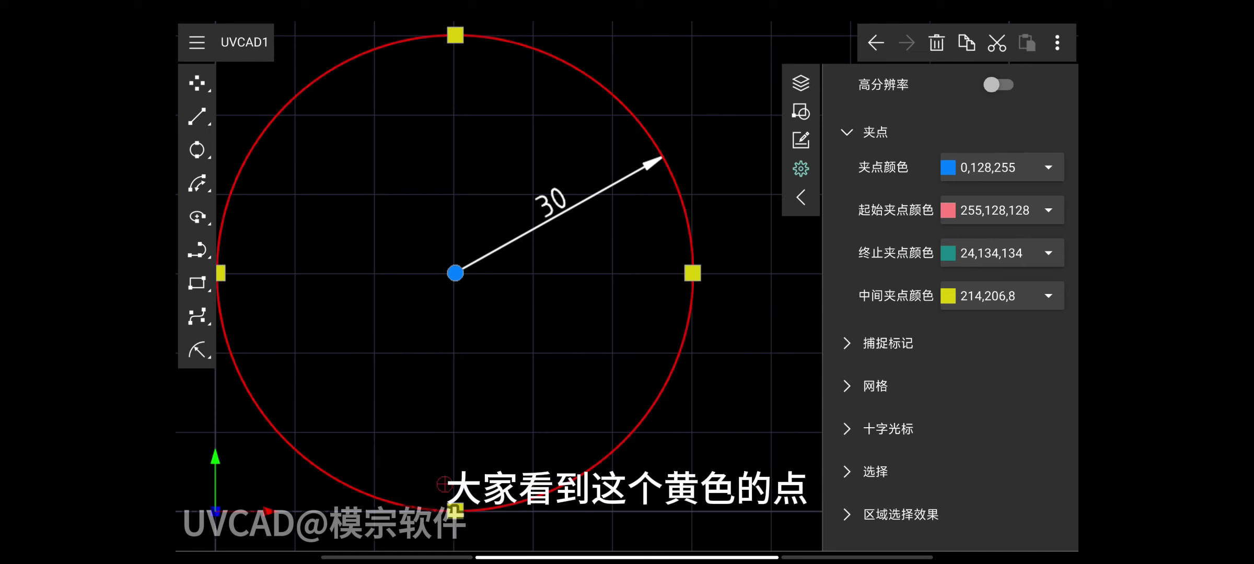
left_click(455, 273)
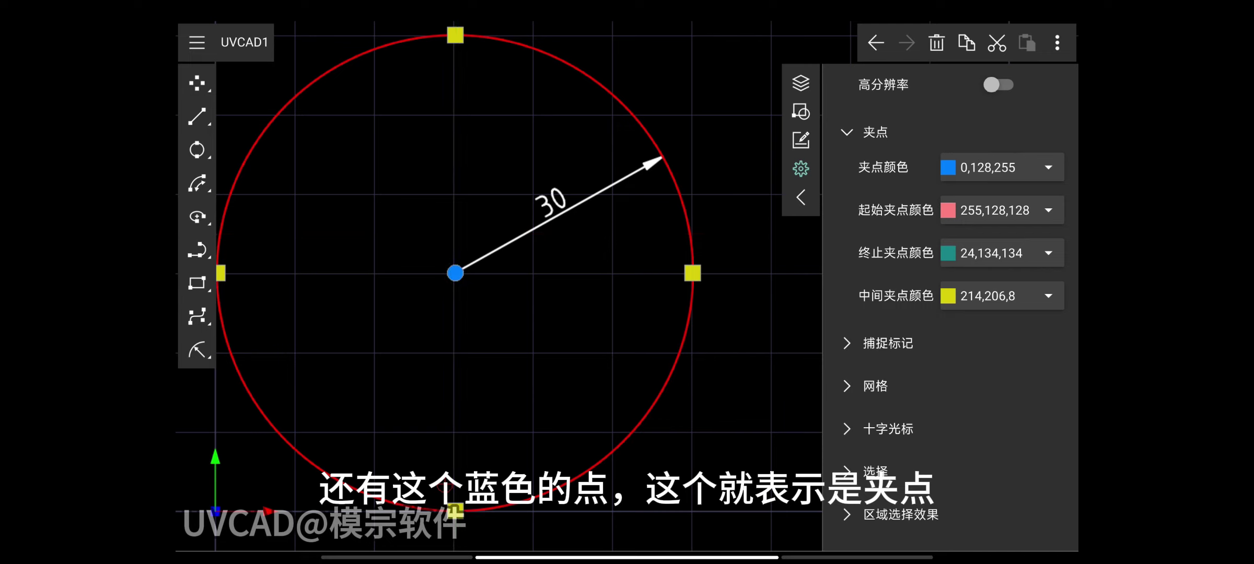
left_click(731, 427)
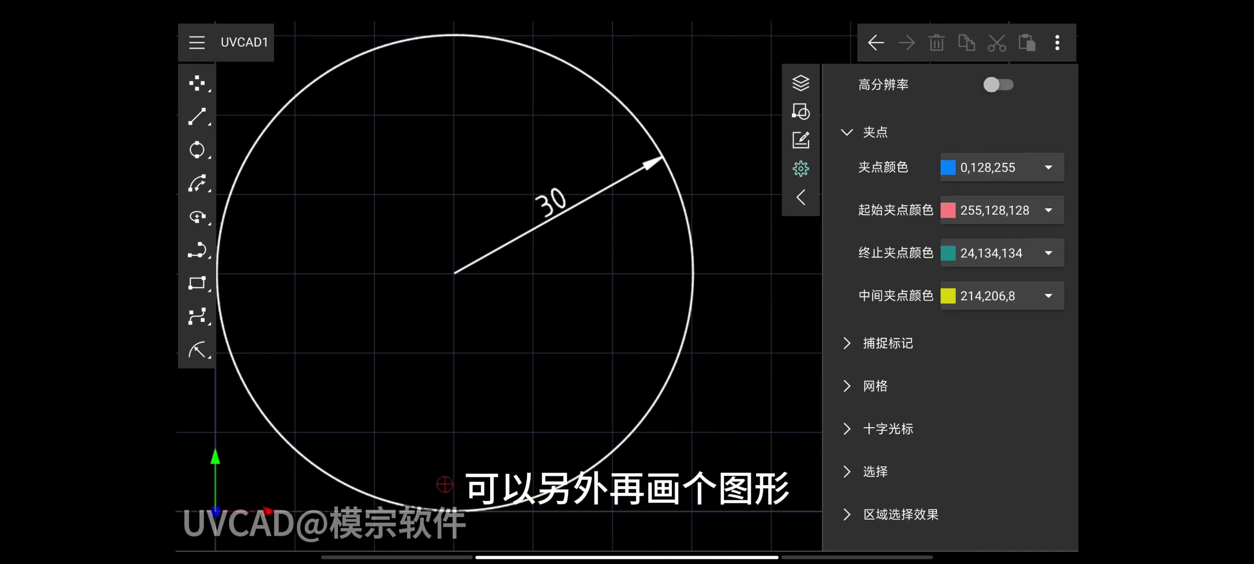
left_click_drag(732, 426, 726, 362)
scroll(717, 326, "down", 3)
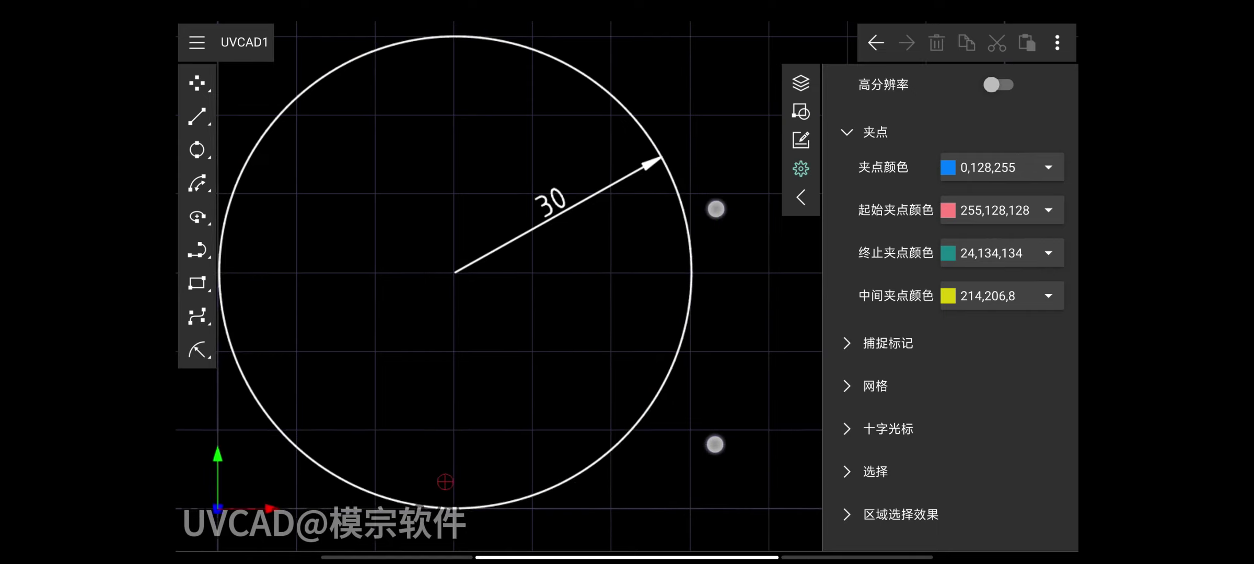
Draw a corner-to-corner 矩形 to the right of the circle
scroll(618, 251, "down", 1)
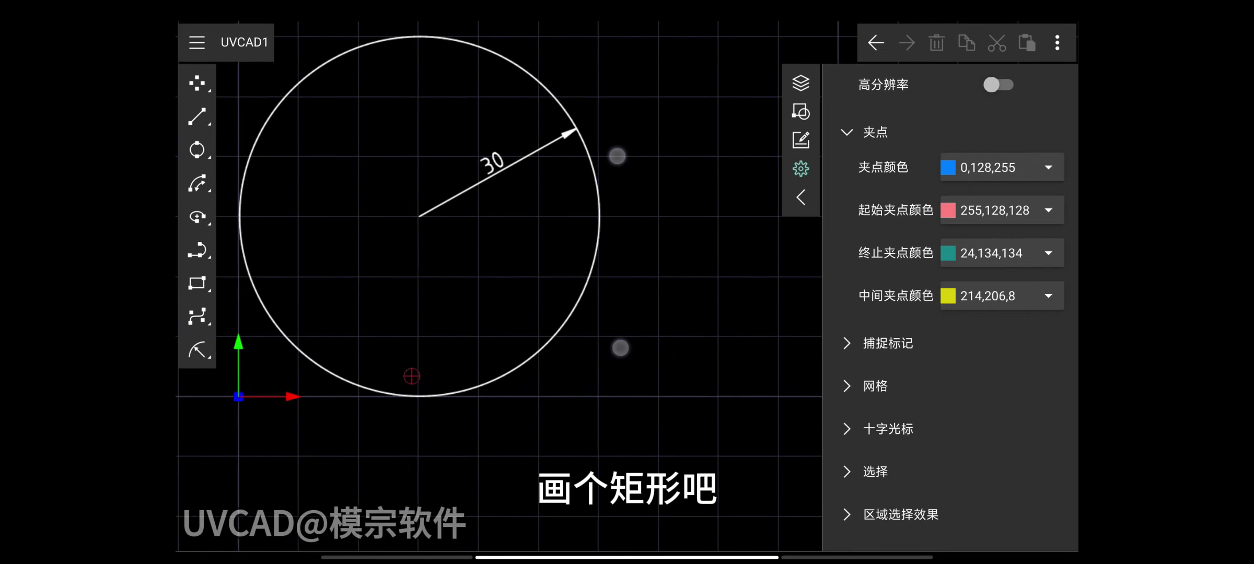
left_click(196, 284)
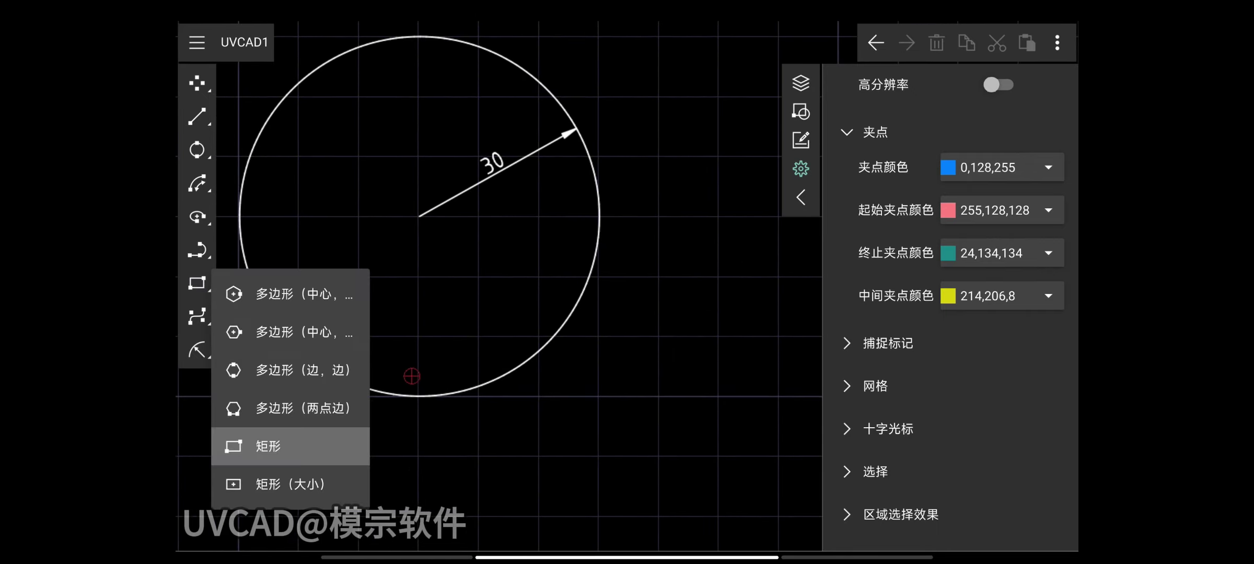
left_click(312, 444)
left_click(656, 156)
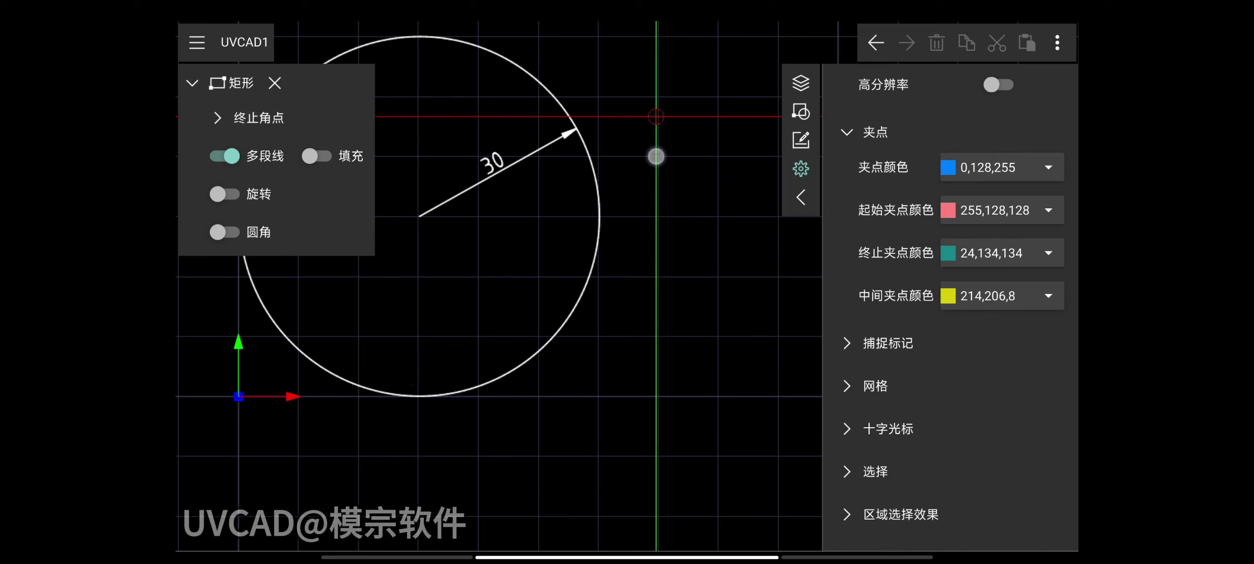
left_click_drag(747, 308, 769, 310)
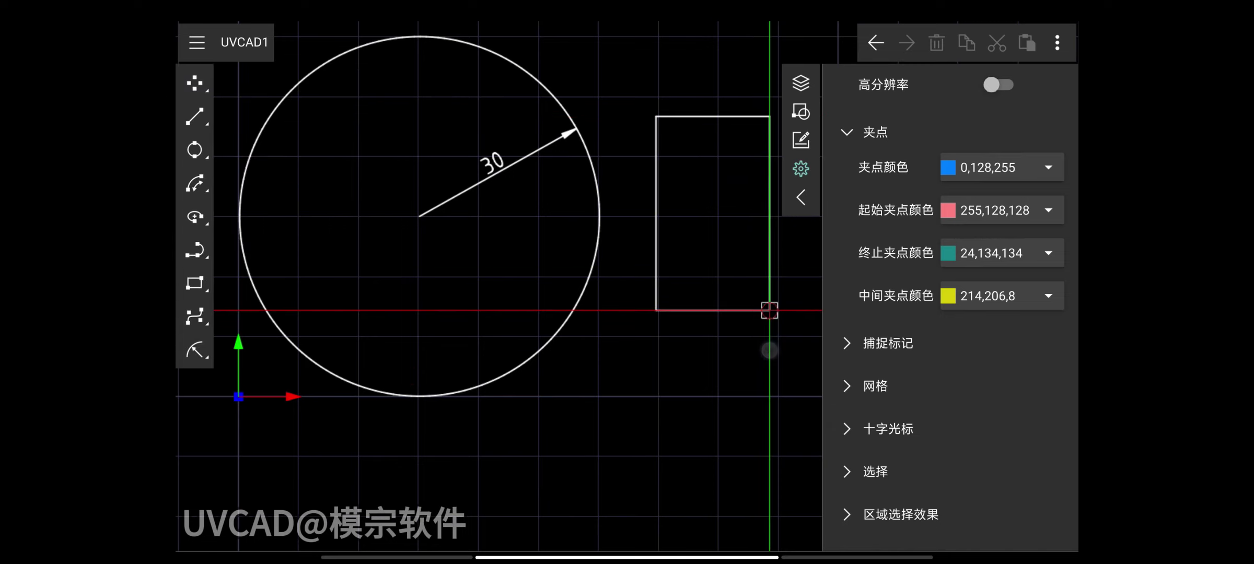
Set 夹点颜色 to 白, then 蓝, checking each on the reselected rectangle
left_click(734, 310)
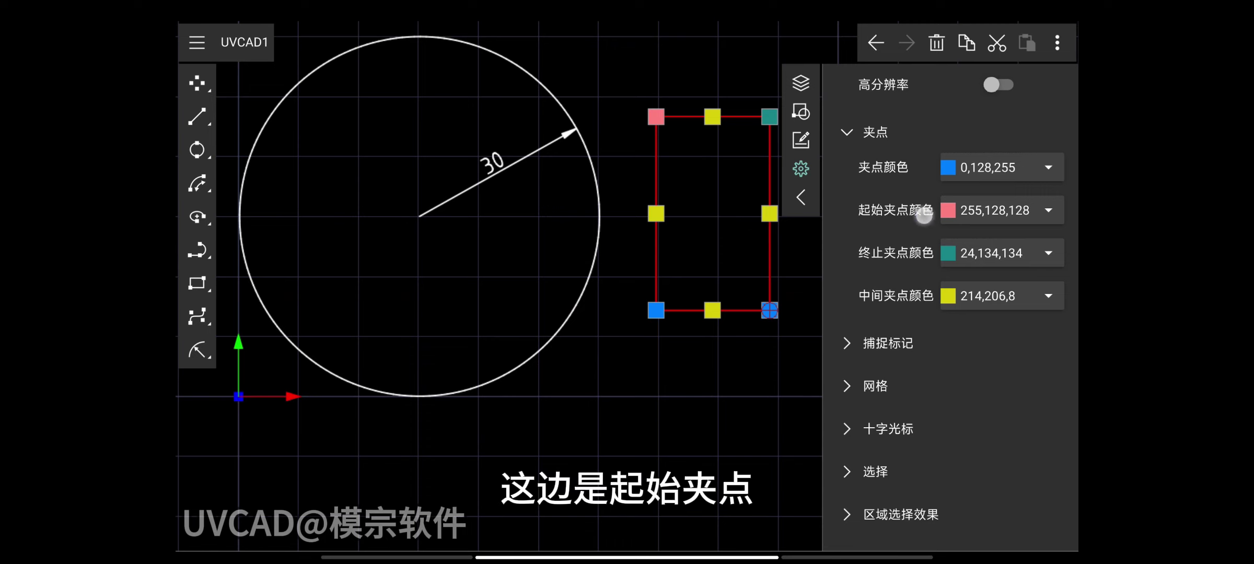
left_click_drag(918, 215, 920, 214)
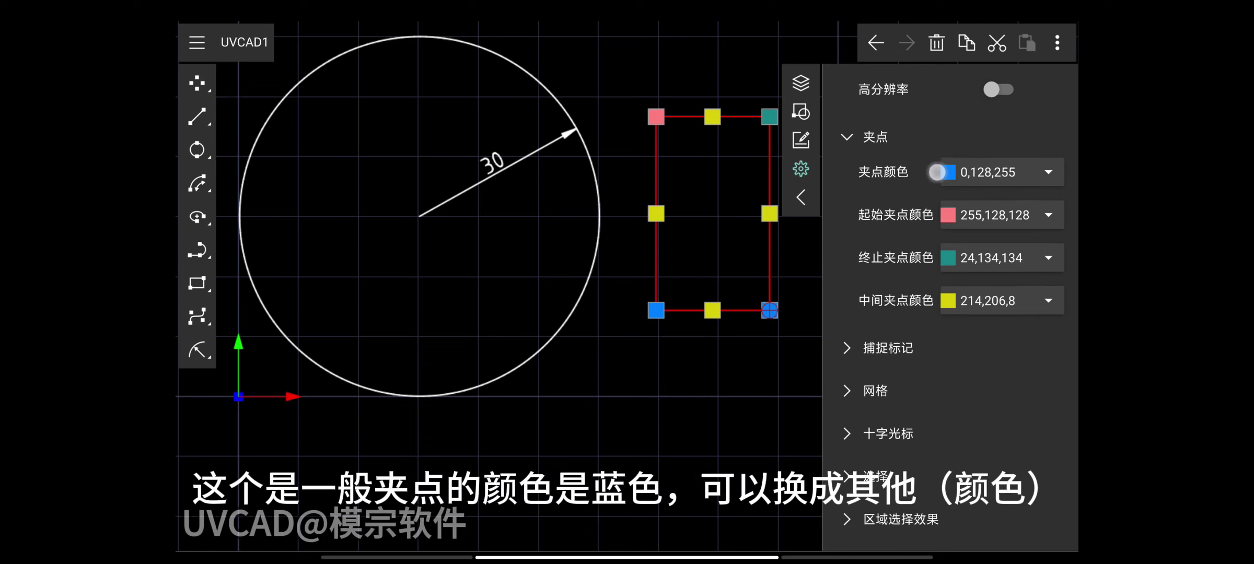
left_click(978, 173)
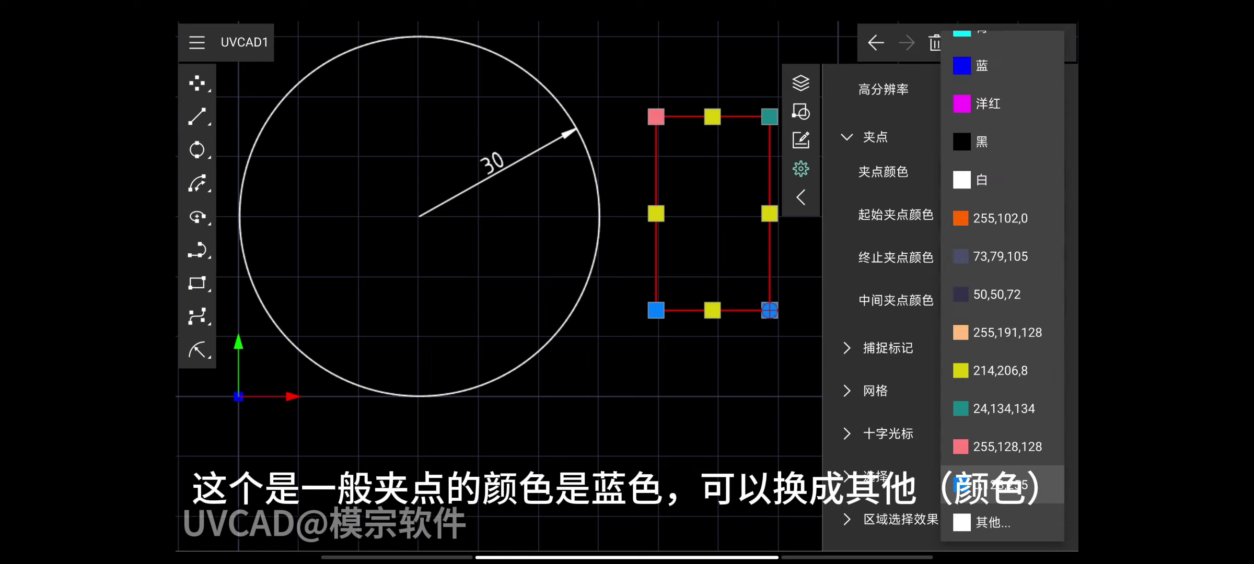
left_click(971, 179)
left_click(732, 396)
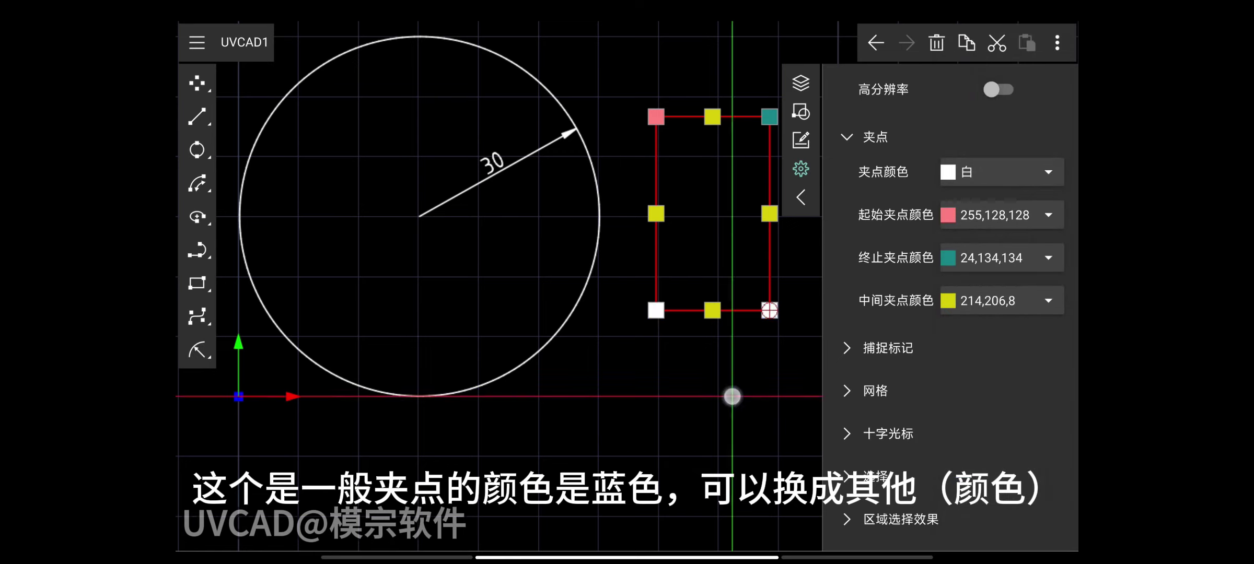
left_click(753, 303)
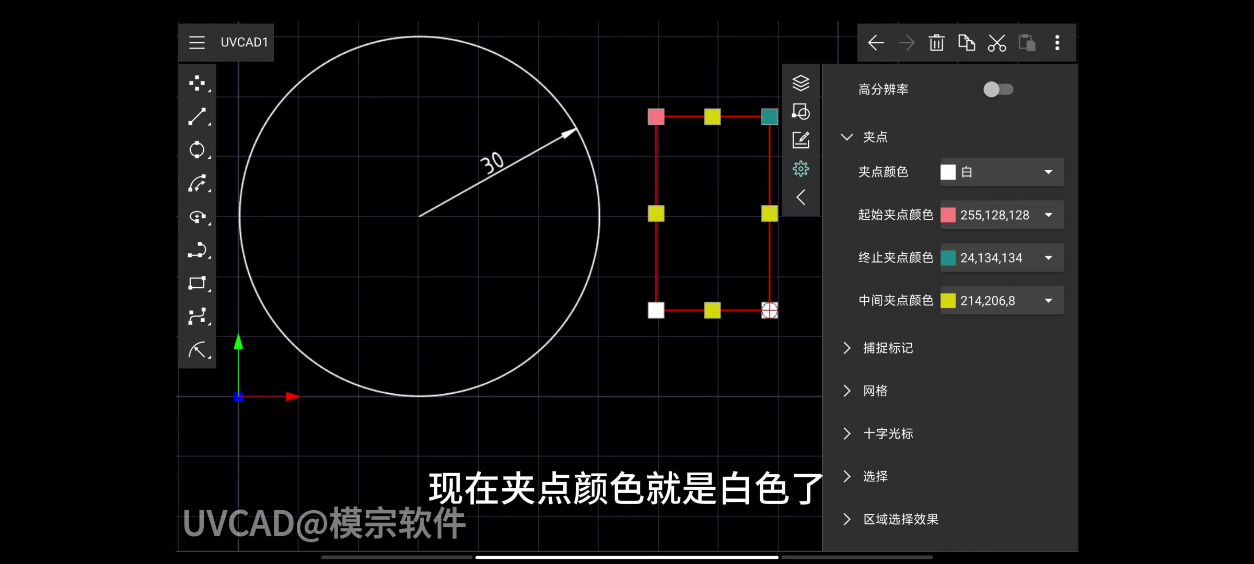
left_click(1003, 172)
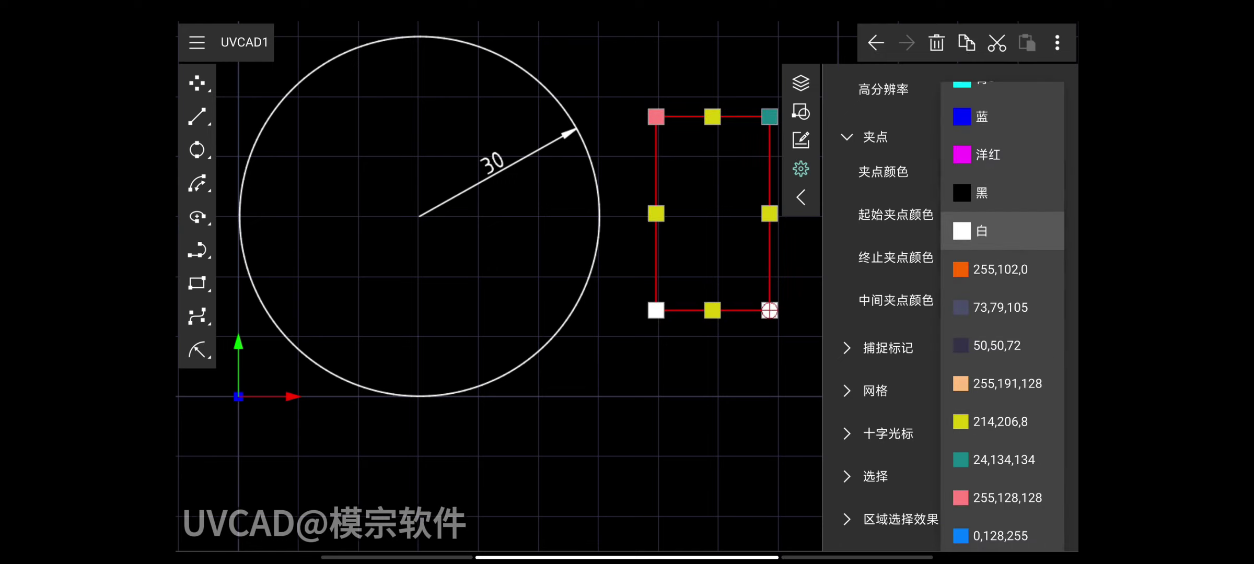
left_click(994, 124)
left_click(733, 404)
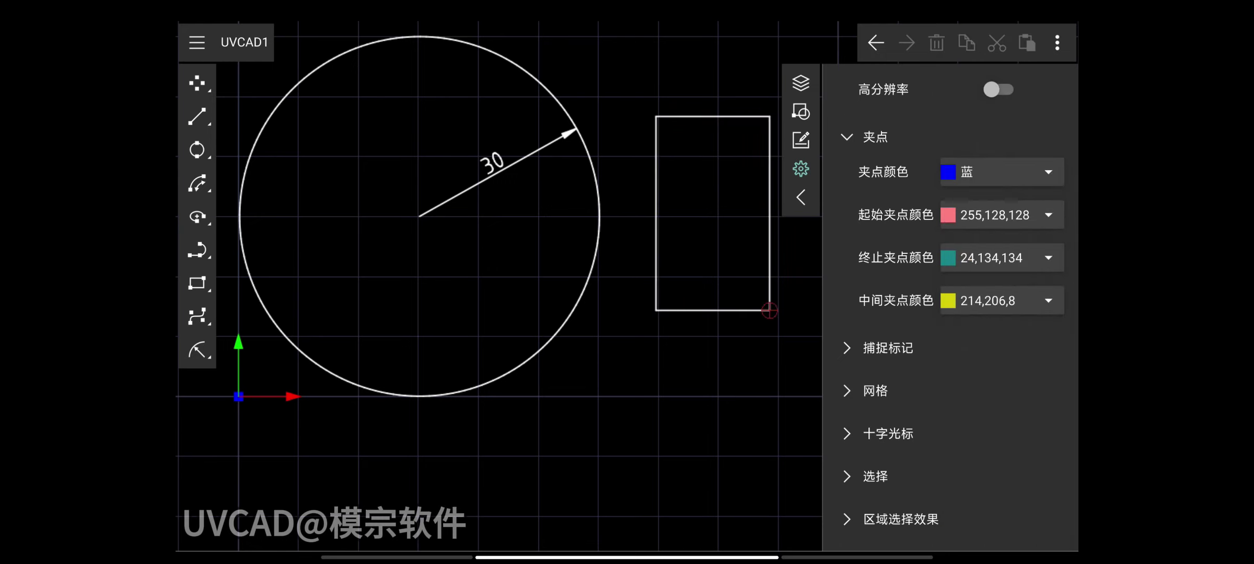
left_click(769, 310)
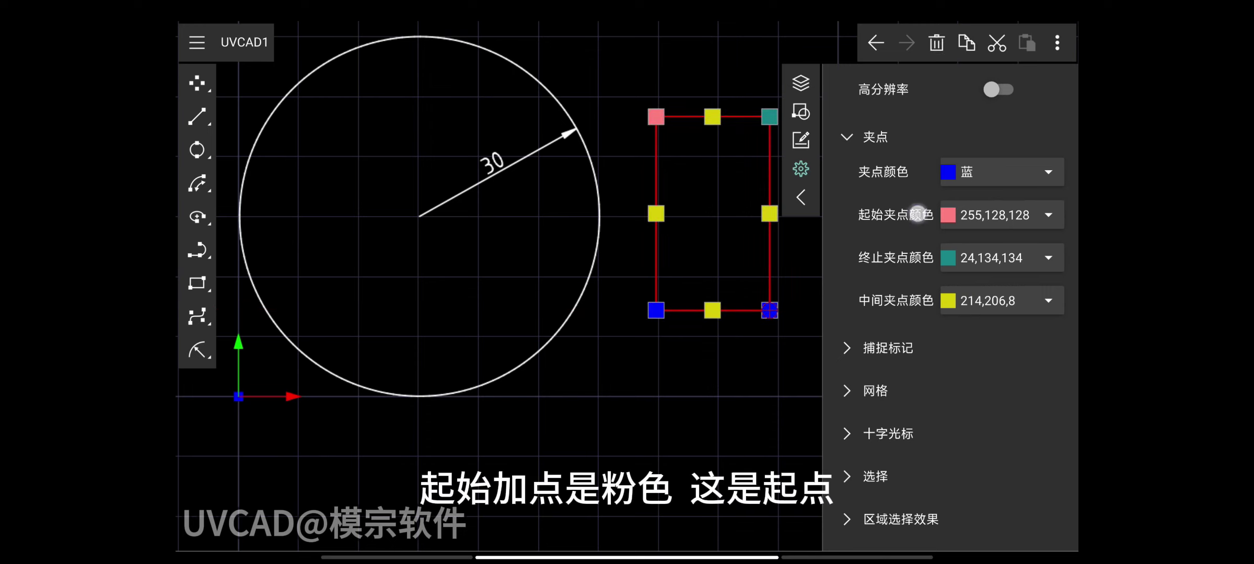
left_click_drag(918, 215, 918, 220)
Nudge the rectangle's start corner grip slightly right, then collapse 夹点
left_click_drag(655, 117, 663, 116)
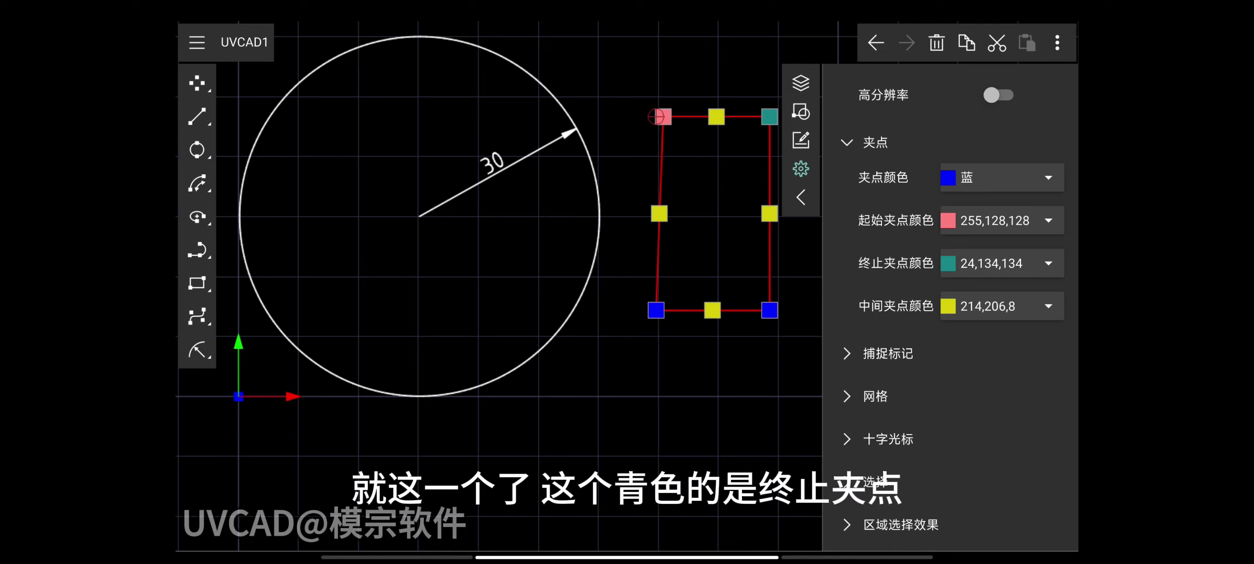
left_click_drag(764, 120, 761, 159)
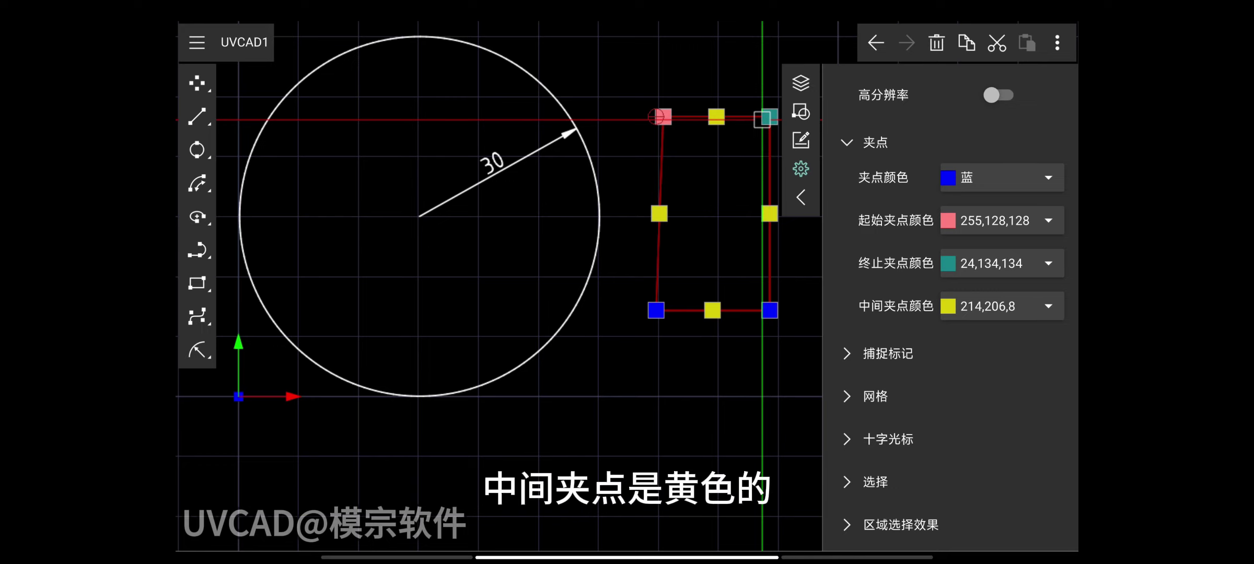
left_click_drag(762, 119, 767, 211)
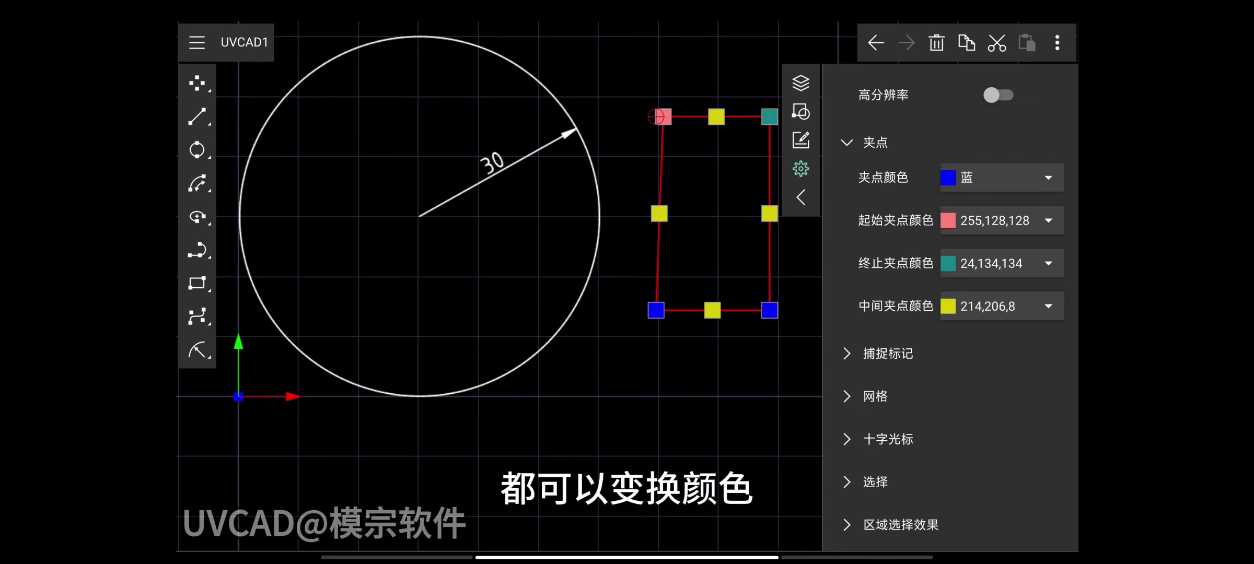
left_click(875, 142)
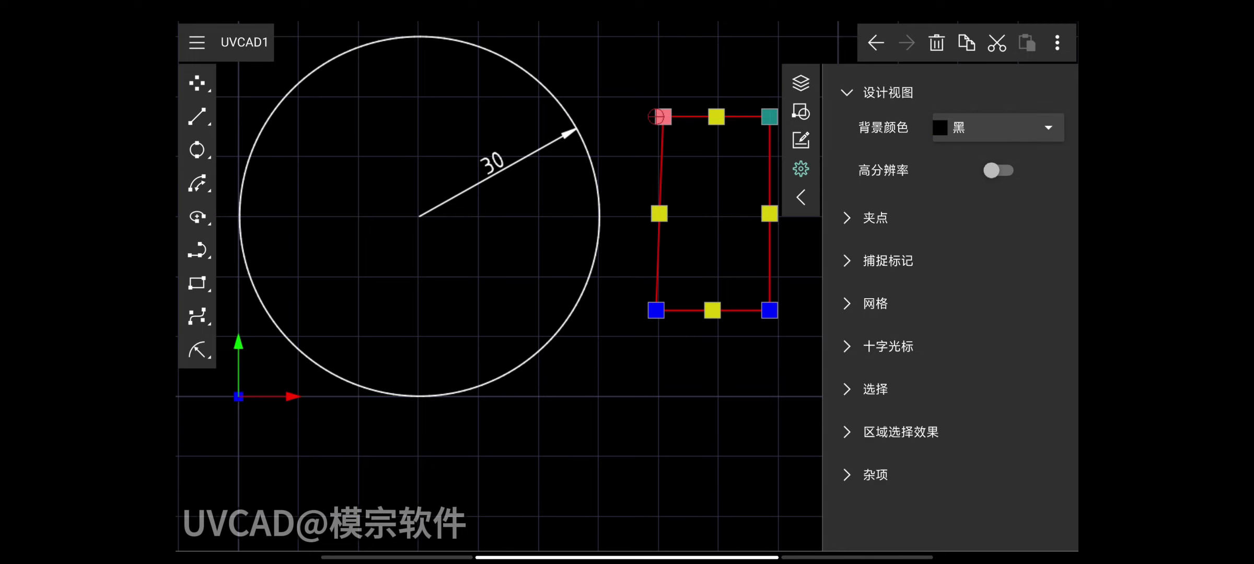
Make the 捕捉标记 size slightly smaller and move the rectangle onto the circle's lower right
left_click(897, 261)
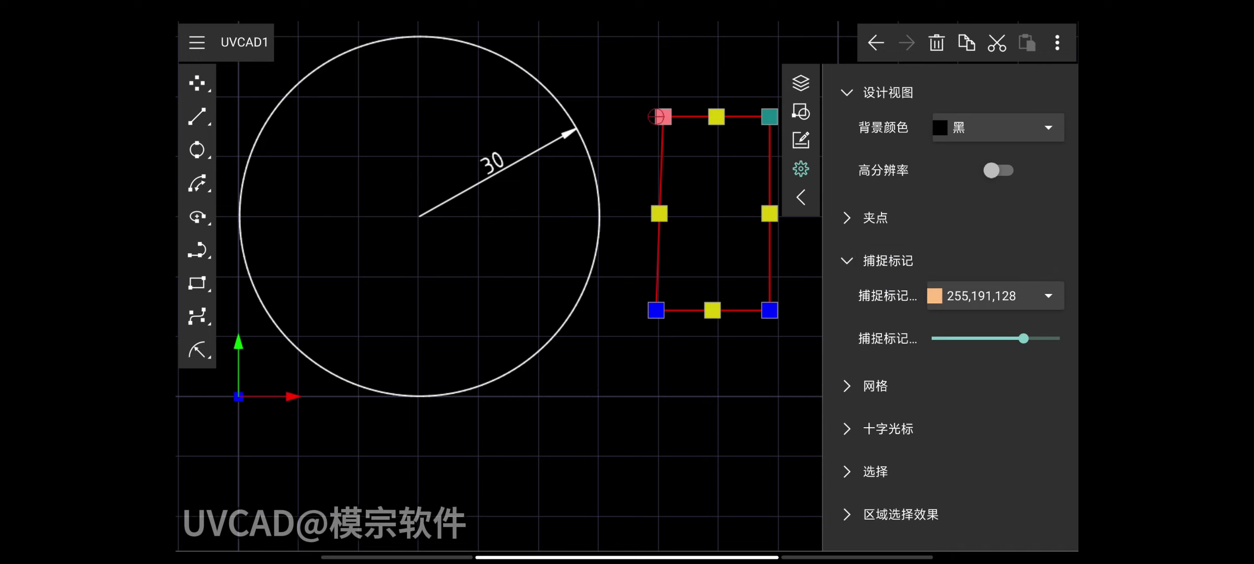
left_click_drag(1023, 339, 1004, 338)
mouse_move(775, 260)
left_mouse_down()
mouse_move(689, 285)
mouse_move(621, 277)
mouse_move(588, 297)
mouse_move(560, 363)
mouse_move(585, 347)
mouse_move(541, 372)
mouse_move(531, 394)
mouse_move(581, 355)
mouse_move(551, 367)
left_mouse_up()
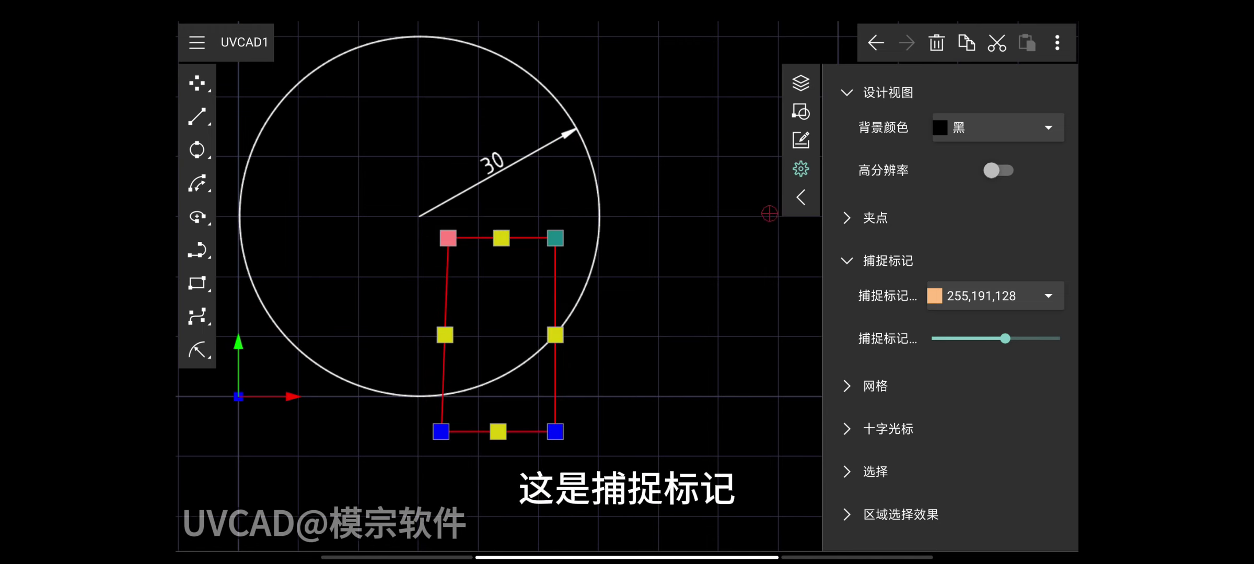
left_click(888, 261)
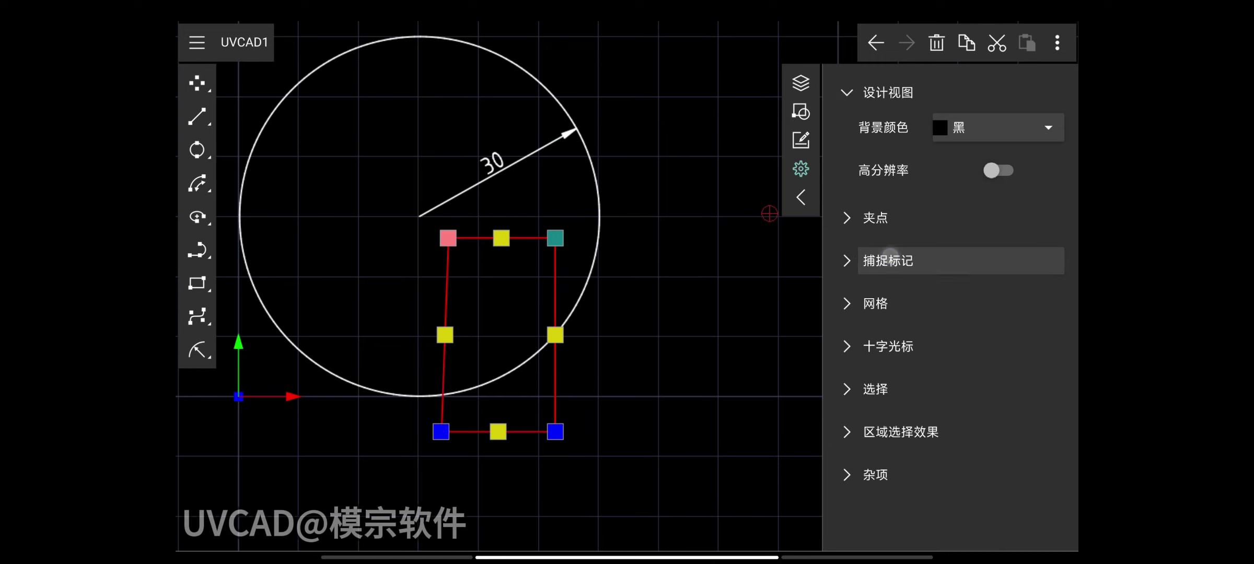
Show the 网格 colours 50,50,72 and 73,79,105, then deselect the rectangle
left_click(876, 303)
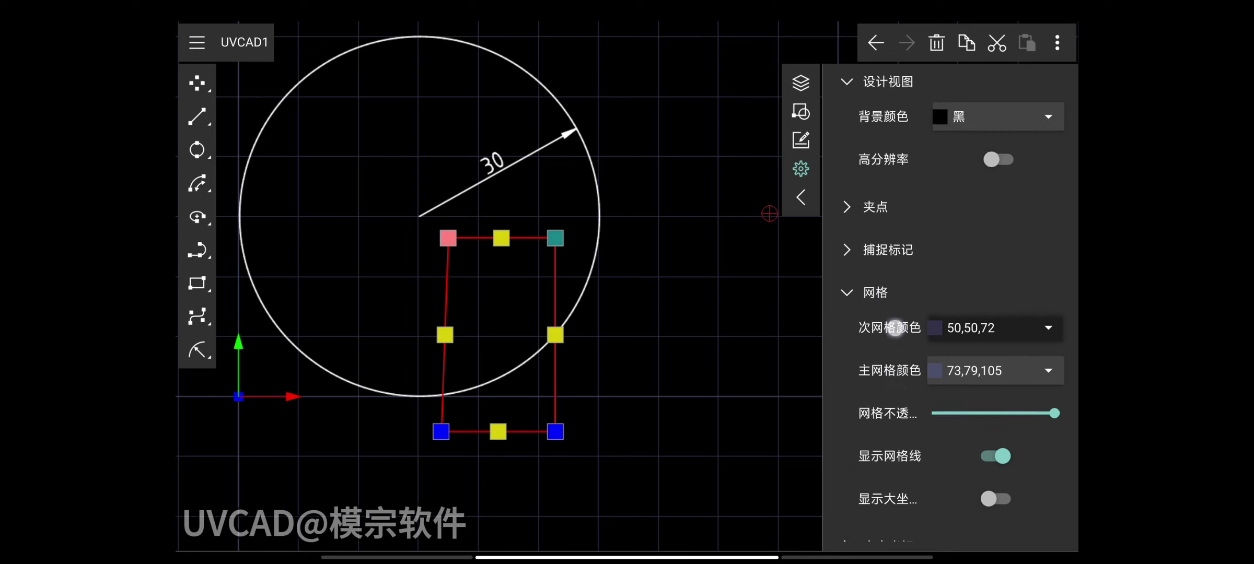
left_click_drag(895, 410, 900, 301)
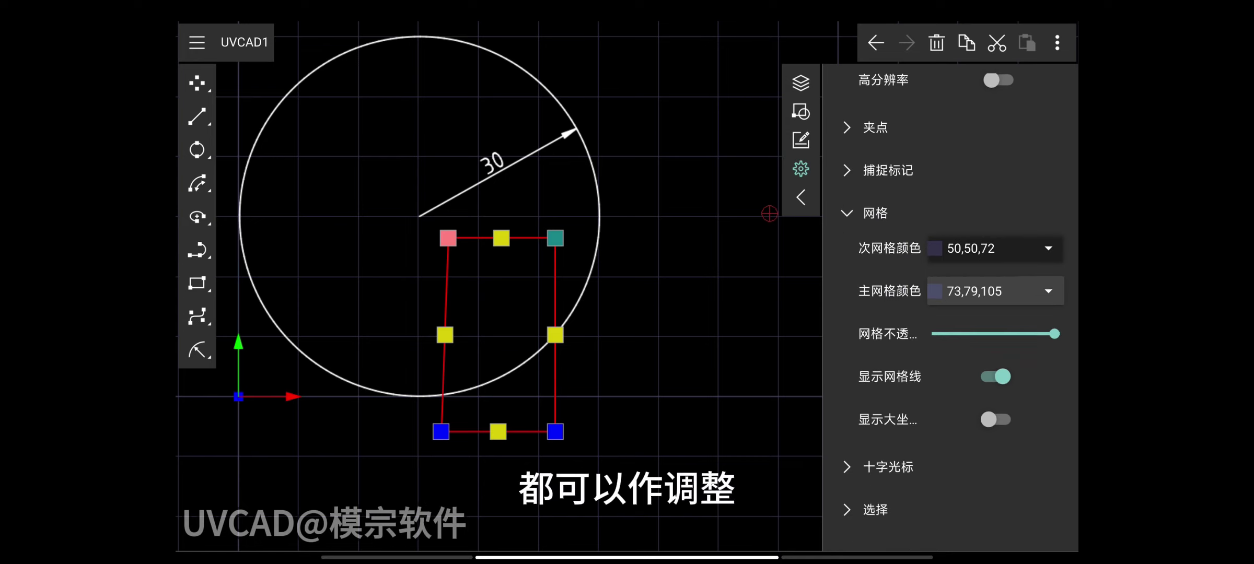
left_click(790, 397)
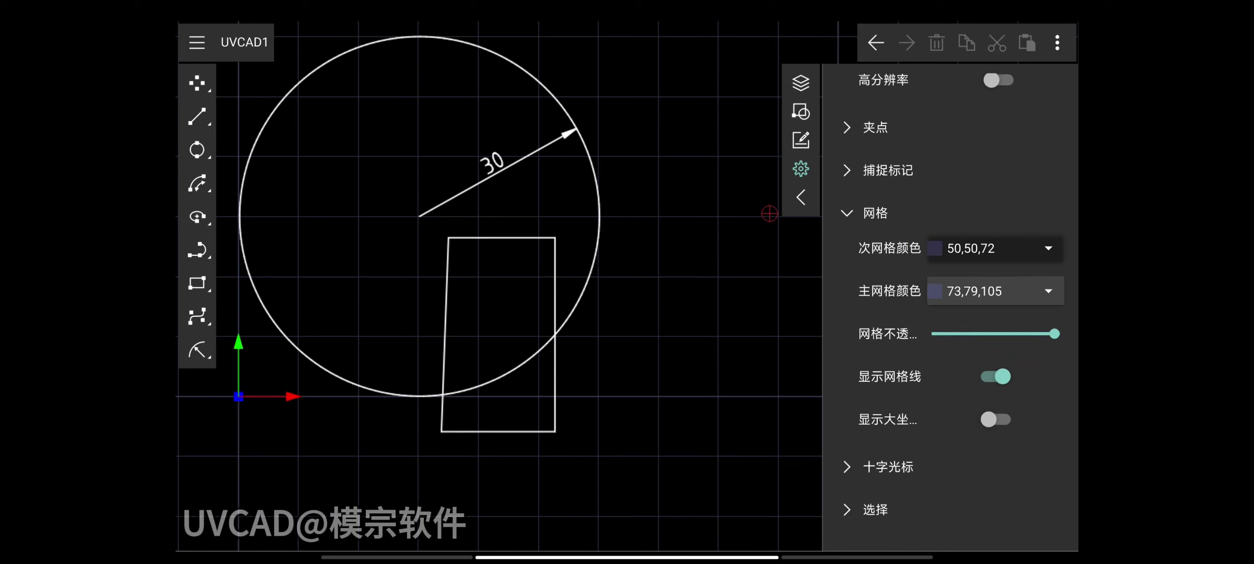
Toggle the 十字光标 display off and back on, previewing it on the canvas
left_click(839, 264)
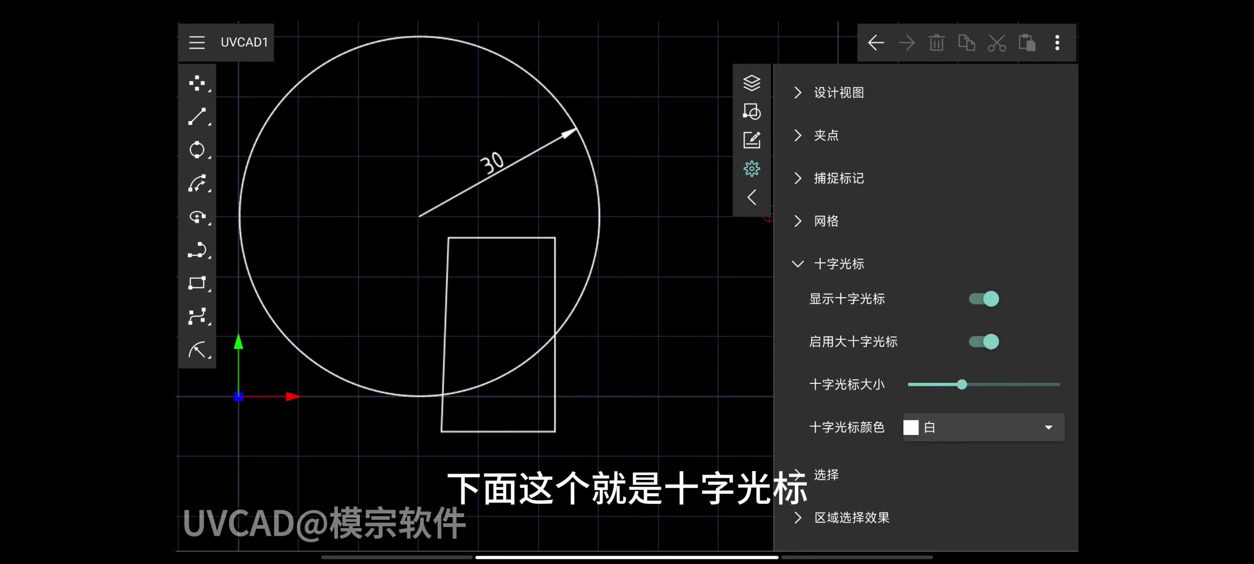
left_click(857, 264)
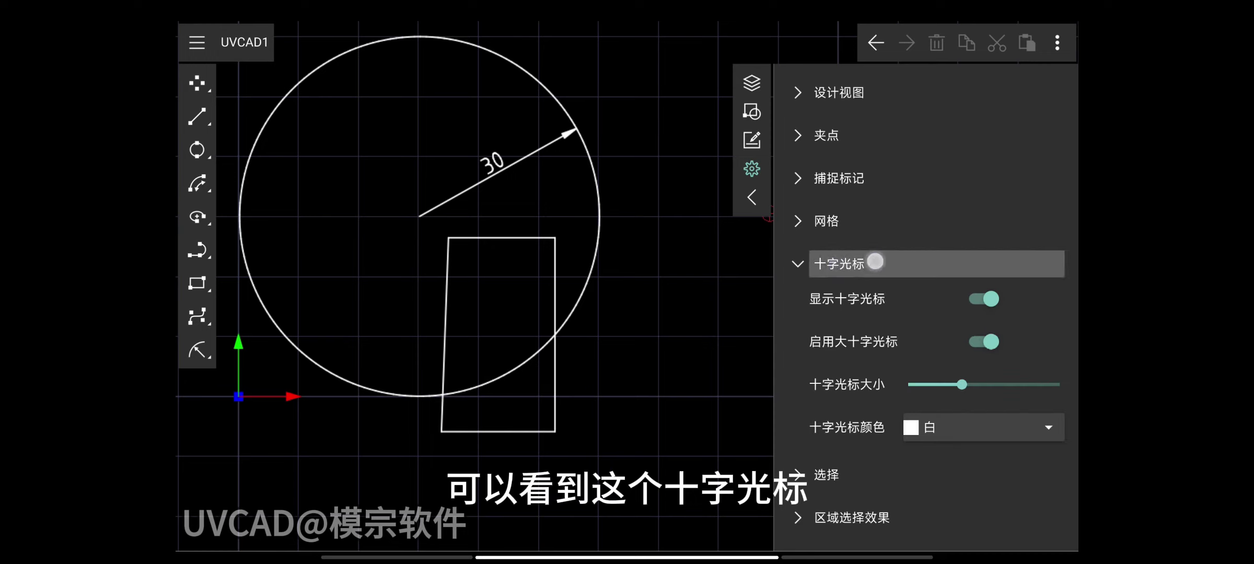
left_click(857, 264)
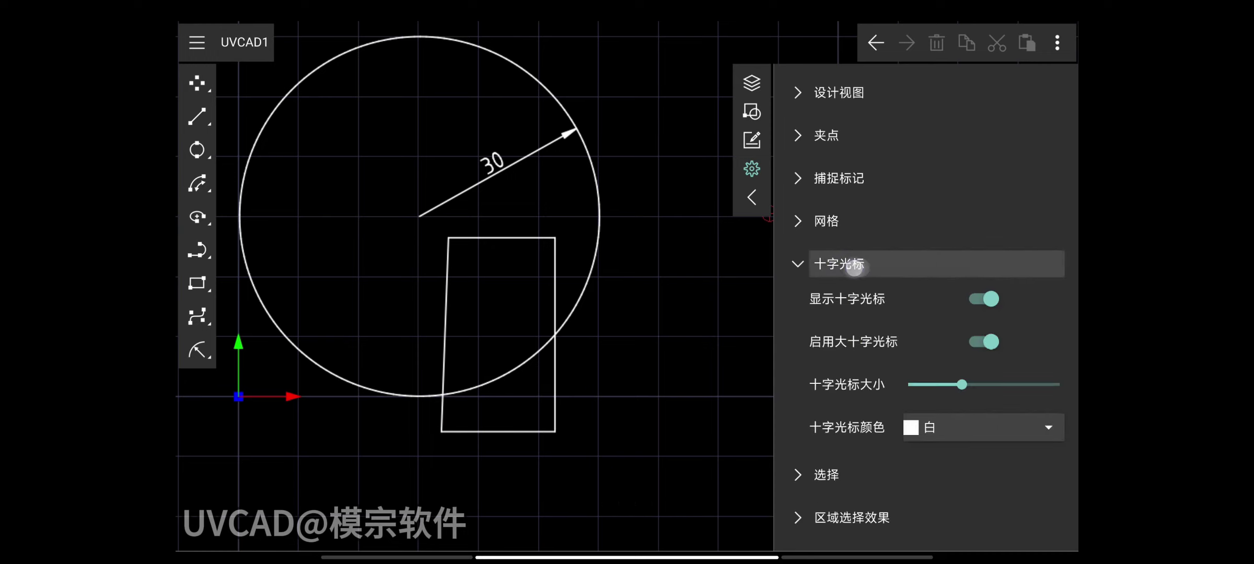
left_click(985, 299)
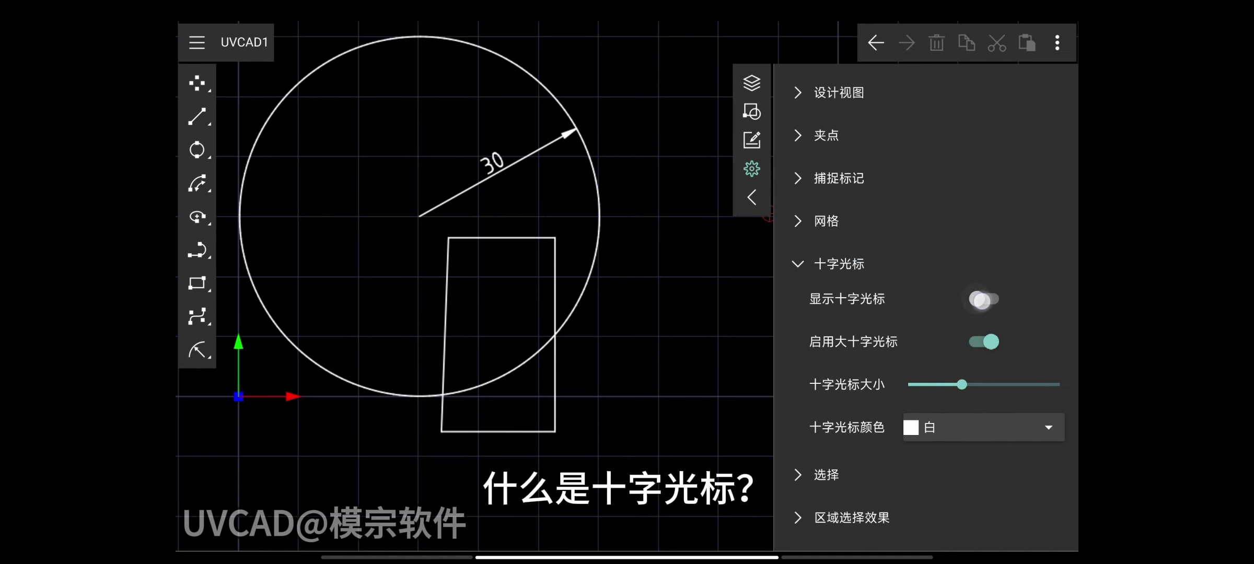
mouse_move(582, 282)
left_mouse_down()
mouse_move(669, 300)
mouse_move(633, 342)
mouse_move(633, 324)
mouse_move(614, 340)
mouse_move(639, 334)
left_mouse_up()
left_click(984, 298)
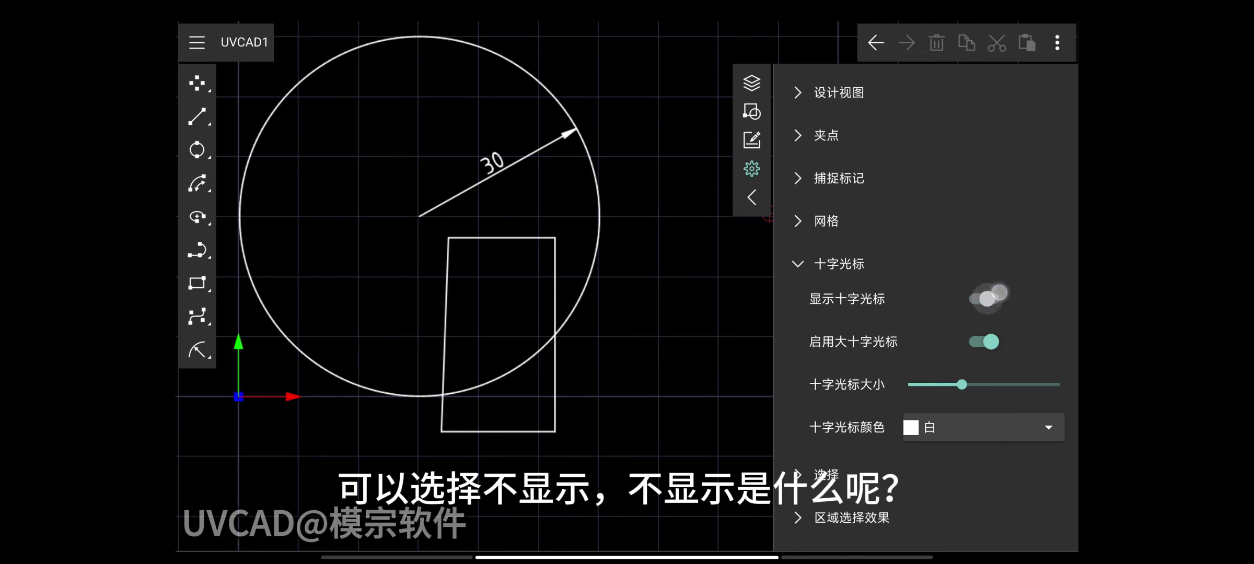
left_click(982, 299)
mouse_move(649, 286)
left_mouse_down()
mouse_move(627, 327)
mouse_move(672, 307)
mouse_move(691, 235)
mouse_move(660, 103)
mouse_move(686, 339)
left_mouse_up()
left_click(640, 283)
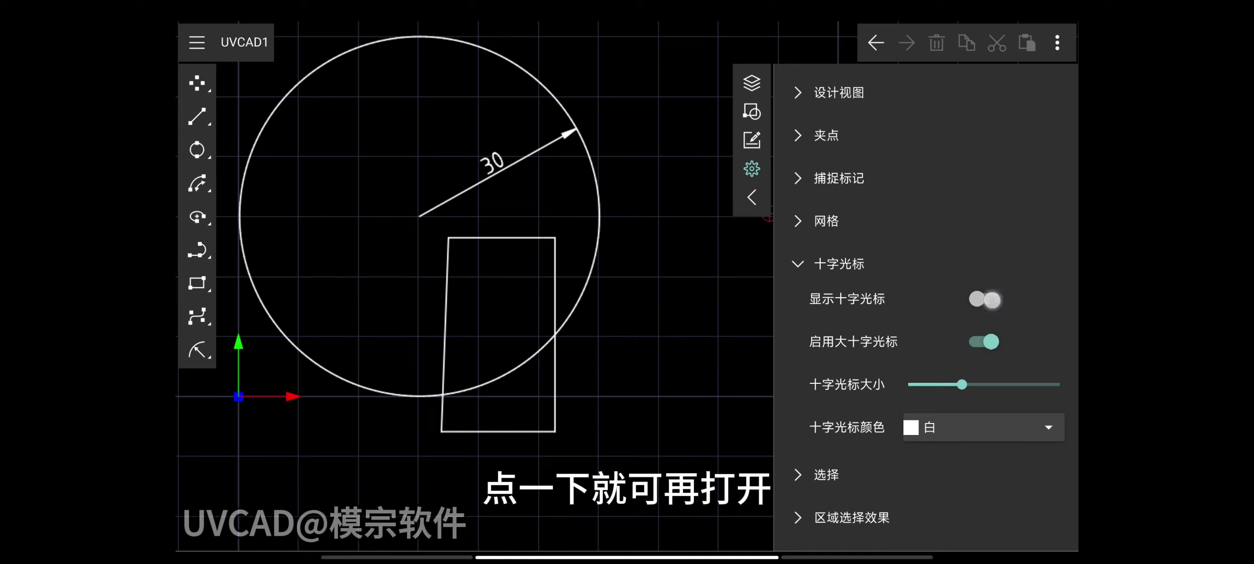
left_click(991, 299)
mouse_move(646, 303)
left_mouse_down()
mouse_move(661, 300)
mouse_move(610, 333)
mouse_move(672, 361)
left_mouse_up()
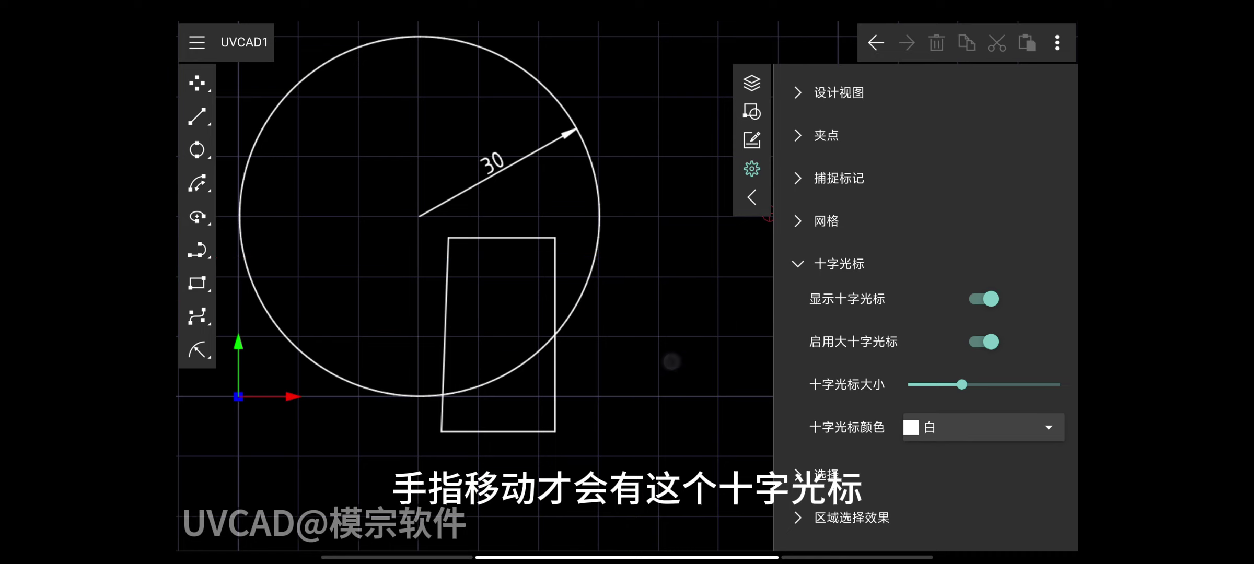
Set 十字光标颜色 to pink 255,128,128 and preview it on the canvas
left_click(838, 264)
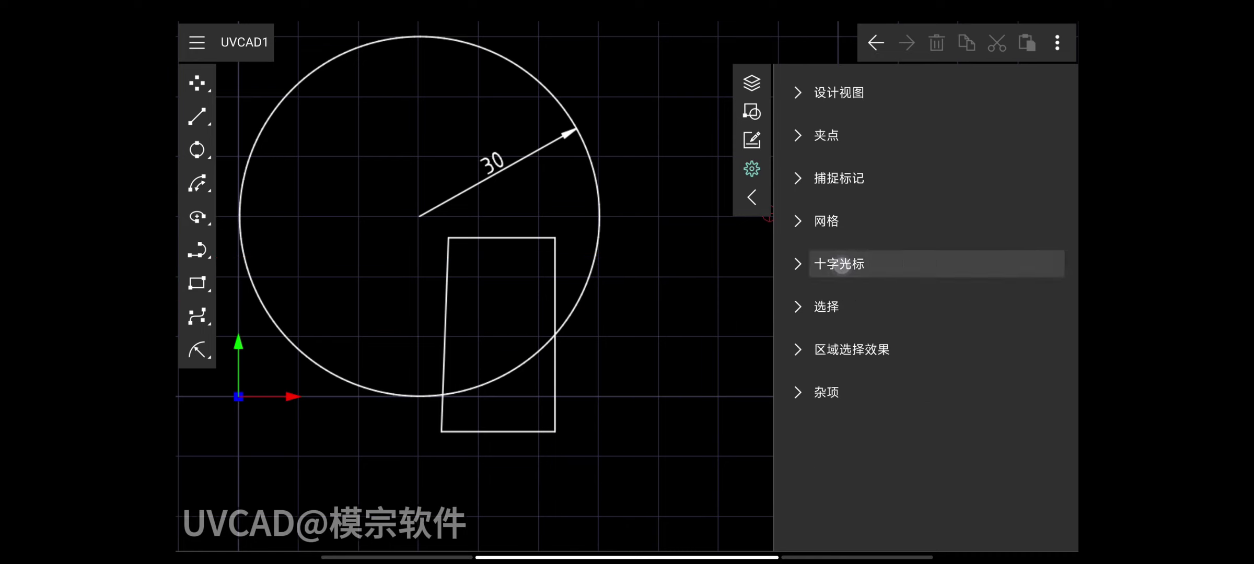
left_click(839, 263)
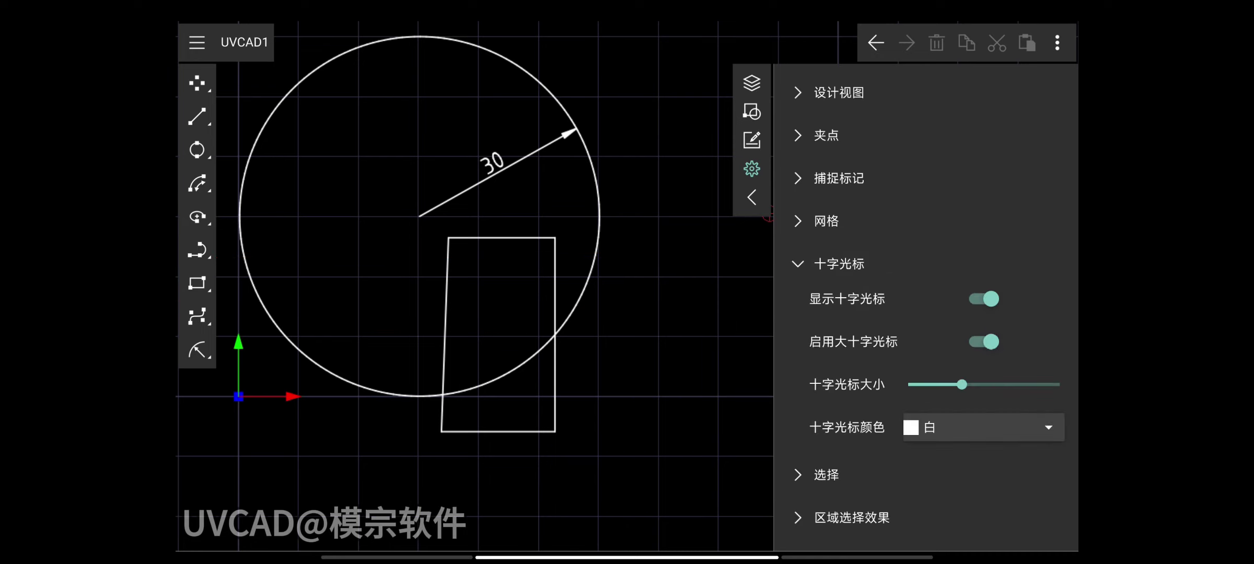
left_click(934, 427)
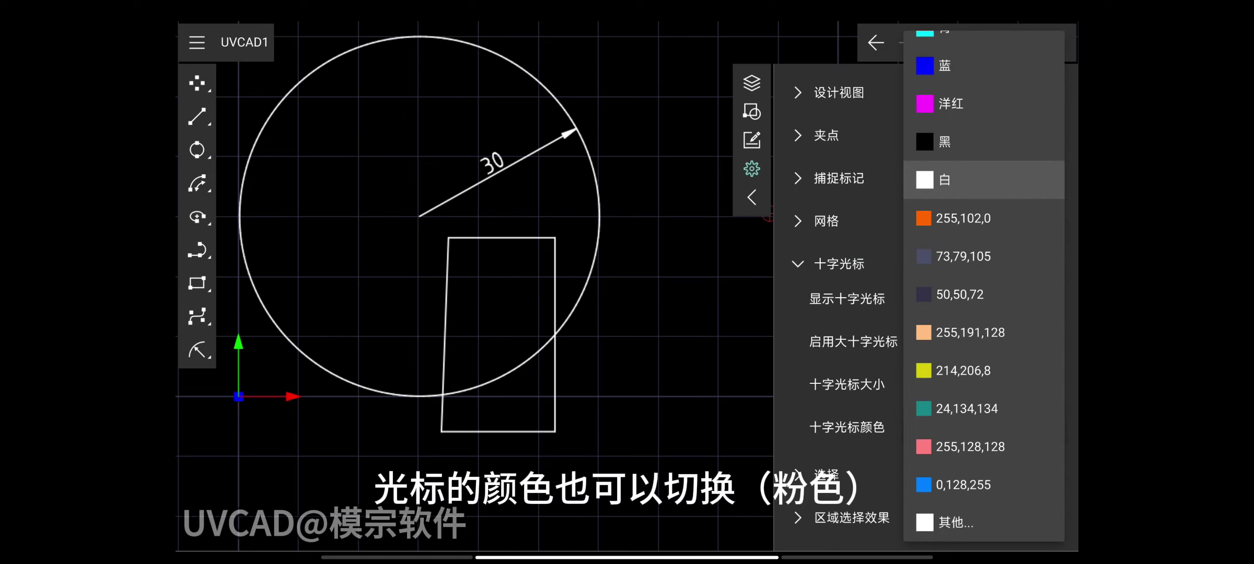
left_click(961, 447)
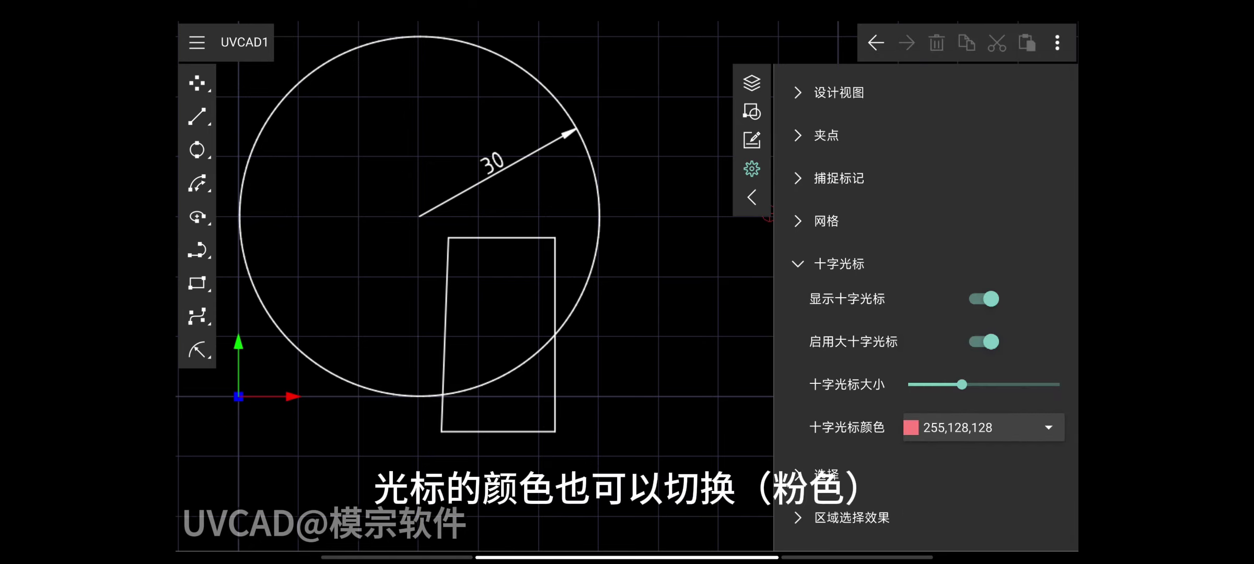
left_click_drag(640, 305, 657, 311)
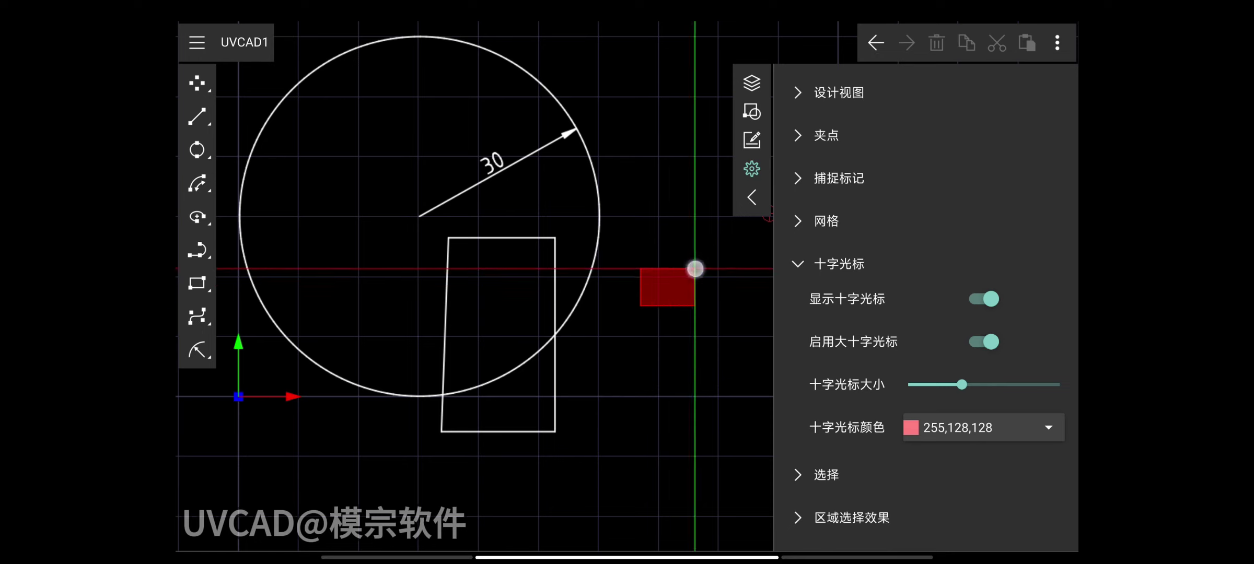
left_click(657, 314)
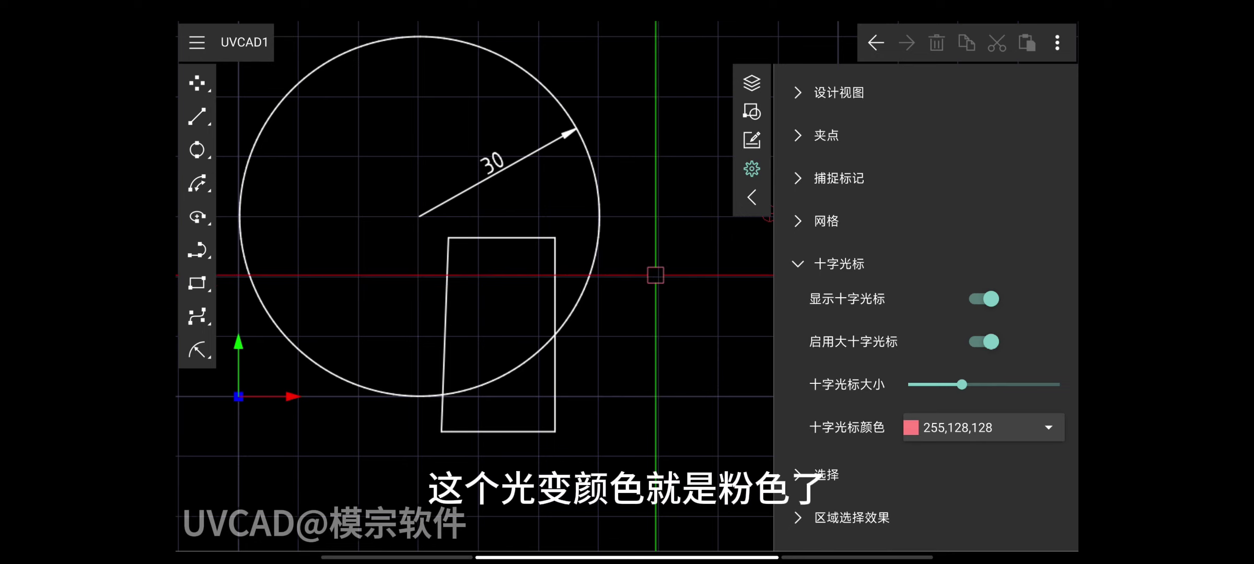
left_click(838, 263)
left_click(825, 307)
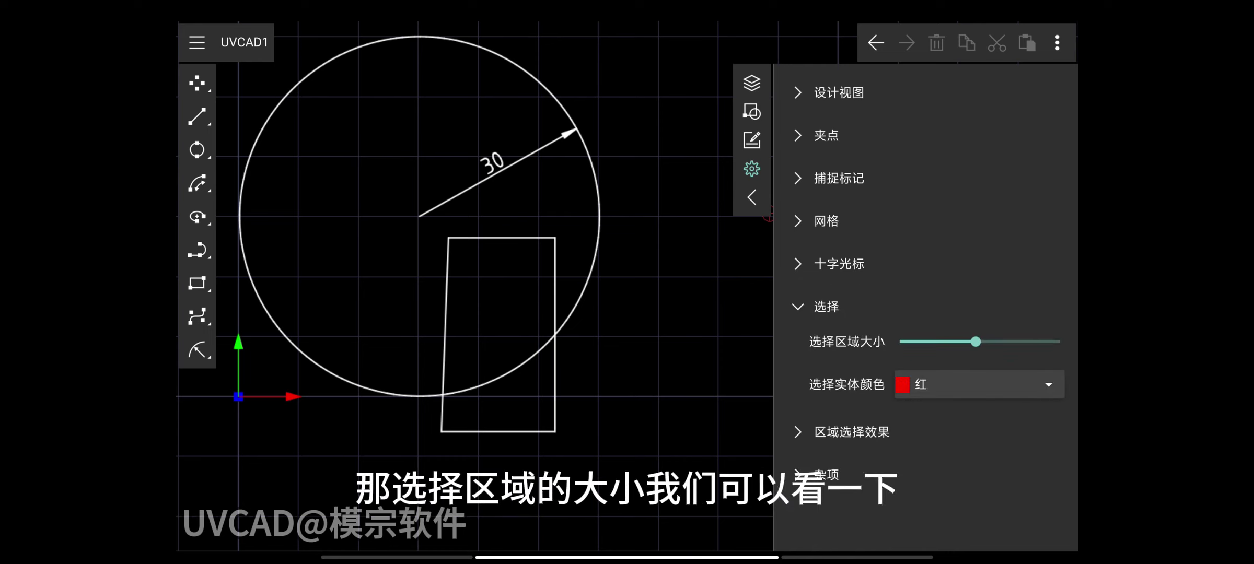
Move the rectangle up and right, clear of the circle, then deselect it
left_click(557, 366)
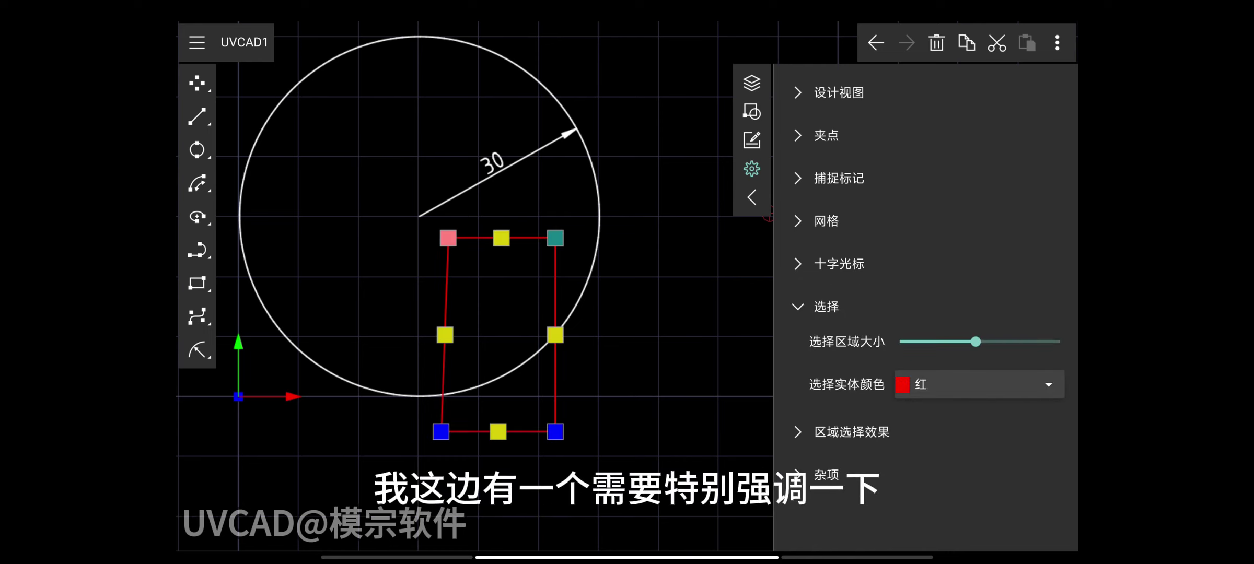
left_click_drag(667, 374, 732, 301)
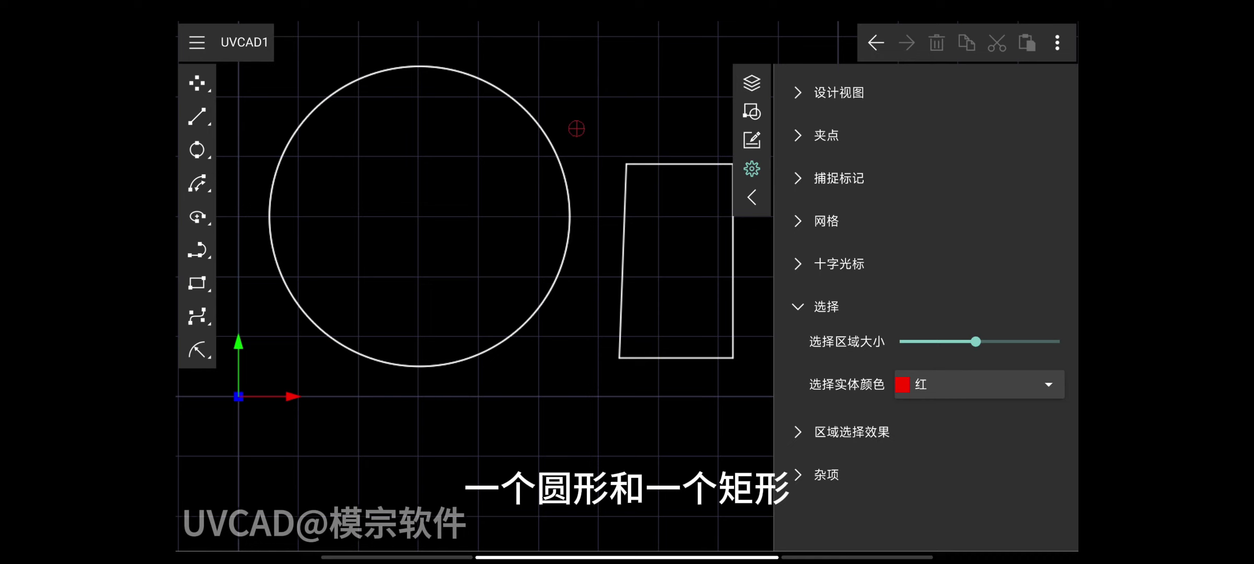
left_click(623, 262)
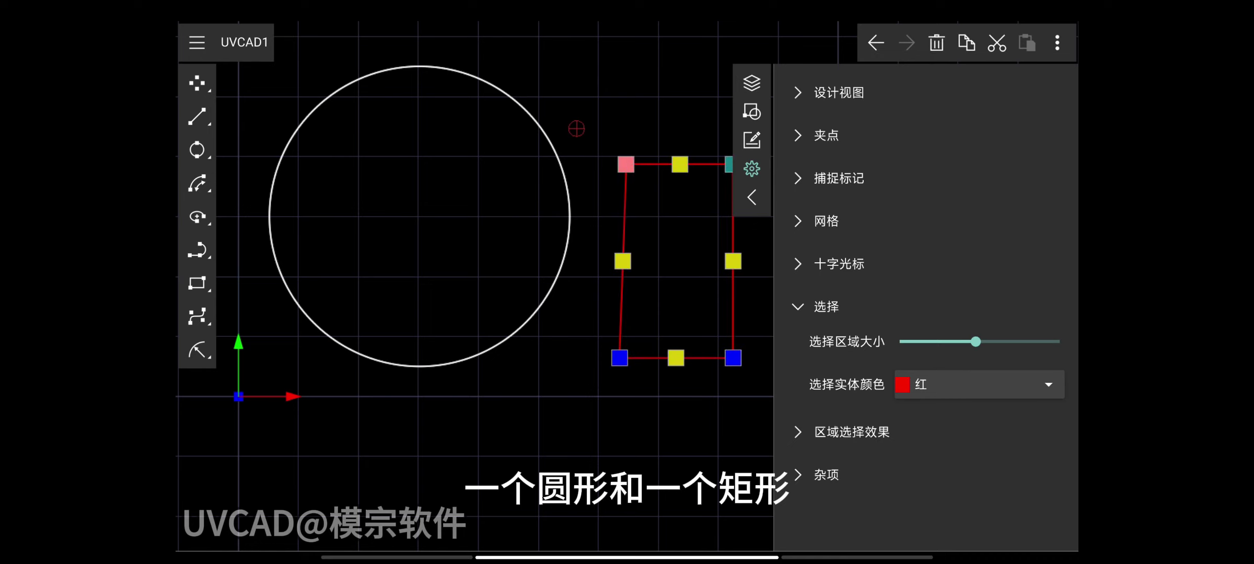
left_click(568, 369)
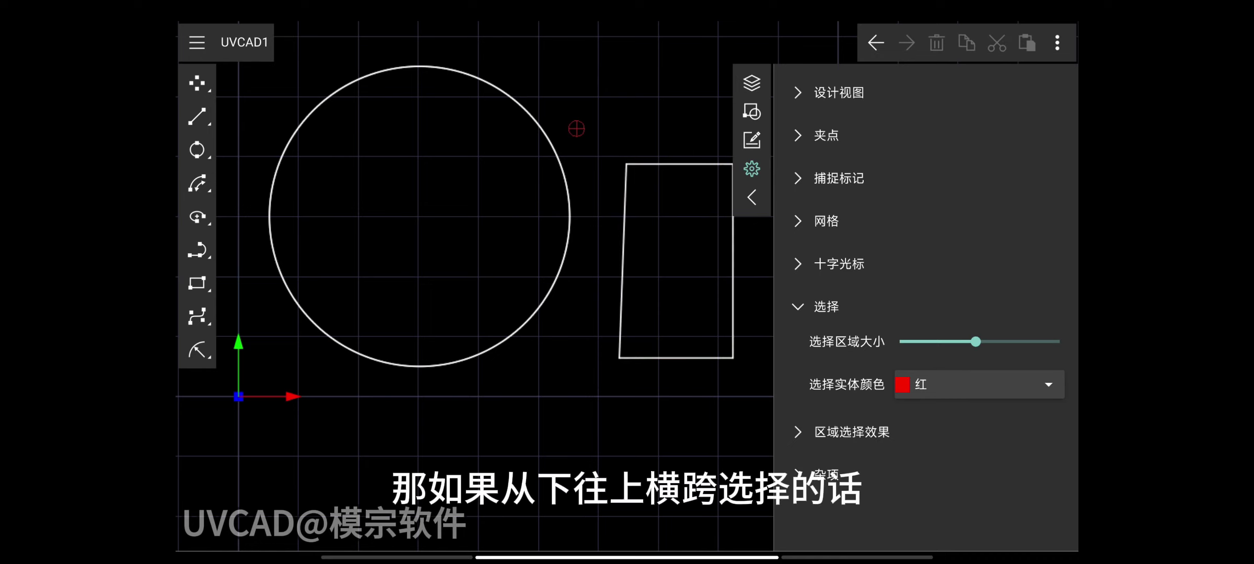
Sweep a crossing window near the rectangle picking nothing, then close the settings panel
mouse_move(756, 390)
left_mouse_down()
mouse_move(733, 350)
mouse_move(700, 331)
left_mouse_up()
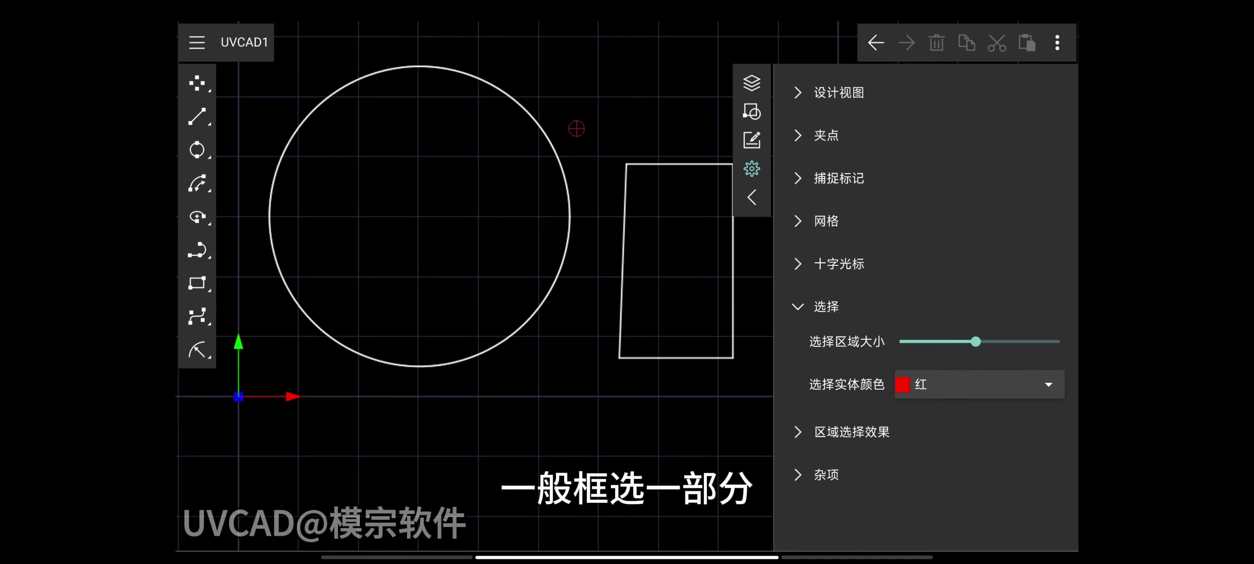
mouse_move(713, 386)
left_mouse_down()
mouse_move(741, 381)
mouse_move(686, 355)
left_mouse_up()
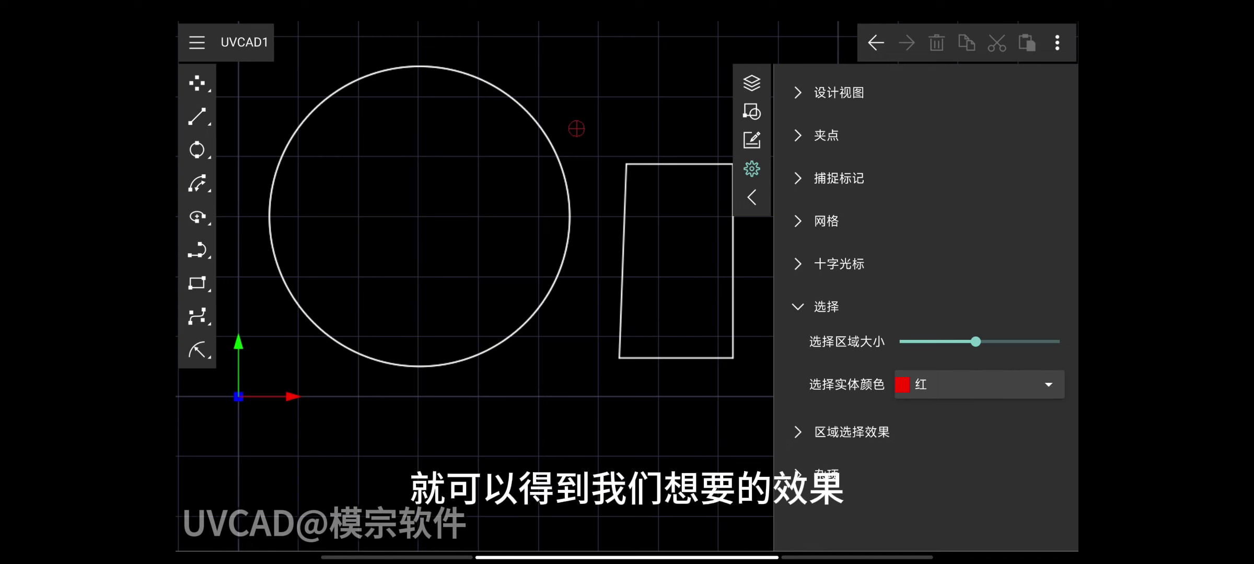
left_click(751, 168)
Cross-select the circle and rectangle with bottom-to-top windows, clear it, and reopen 选择 settings
left_click_drag(829, 375, 784, 338)
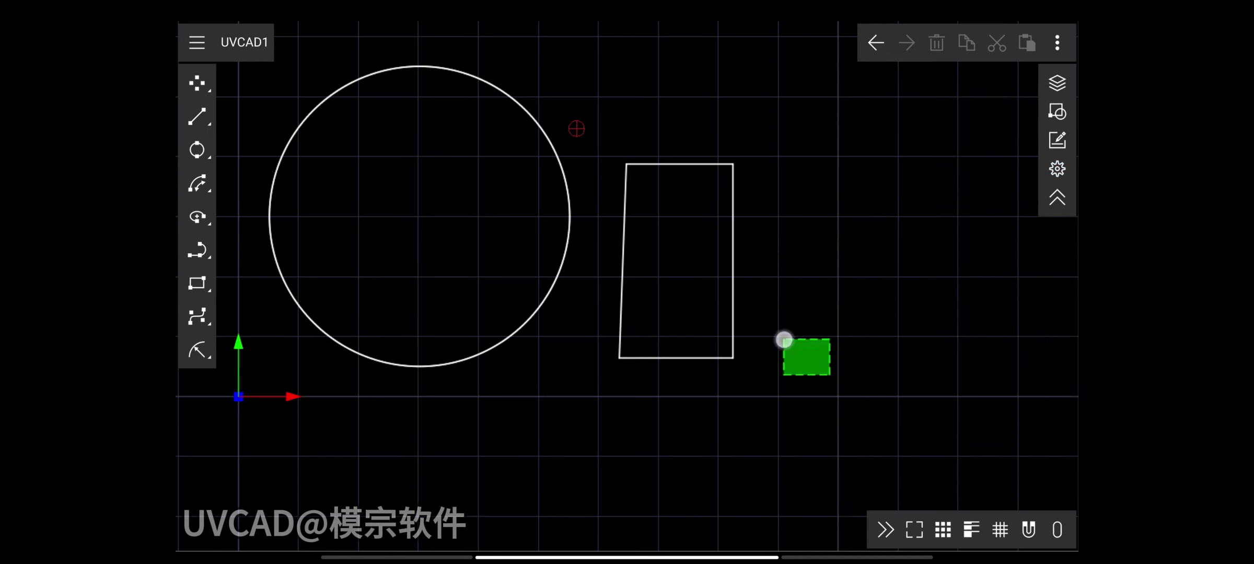
mouse_move(823, 380)
left_mouse_down()
mouse_move(679, 277)
mouse_move(495, 210)
left_mouse_up()
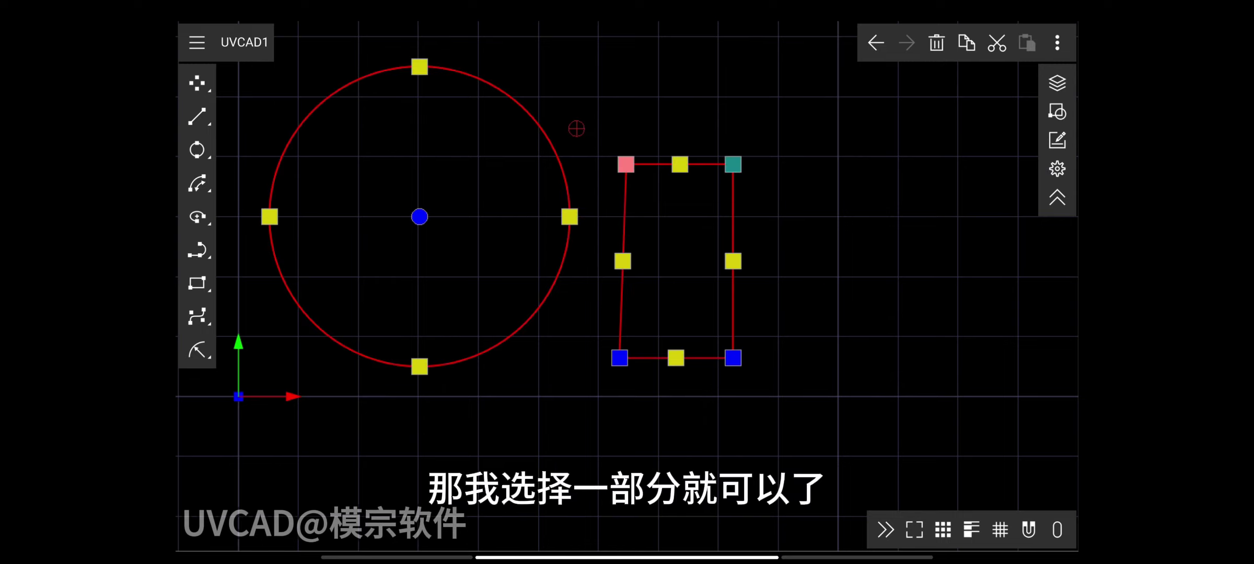
left_click(861, 376)
mouse_move(857, 373)
left_mouse_down()
mouse_move(445, 115)
mouse_move(422, 115)
mouse_move(414, 202)
mouse_move(369, 213)
left_mouse_up()
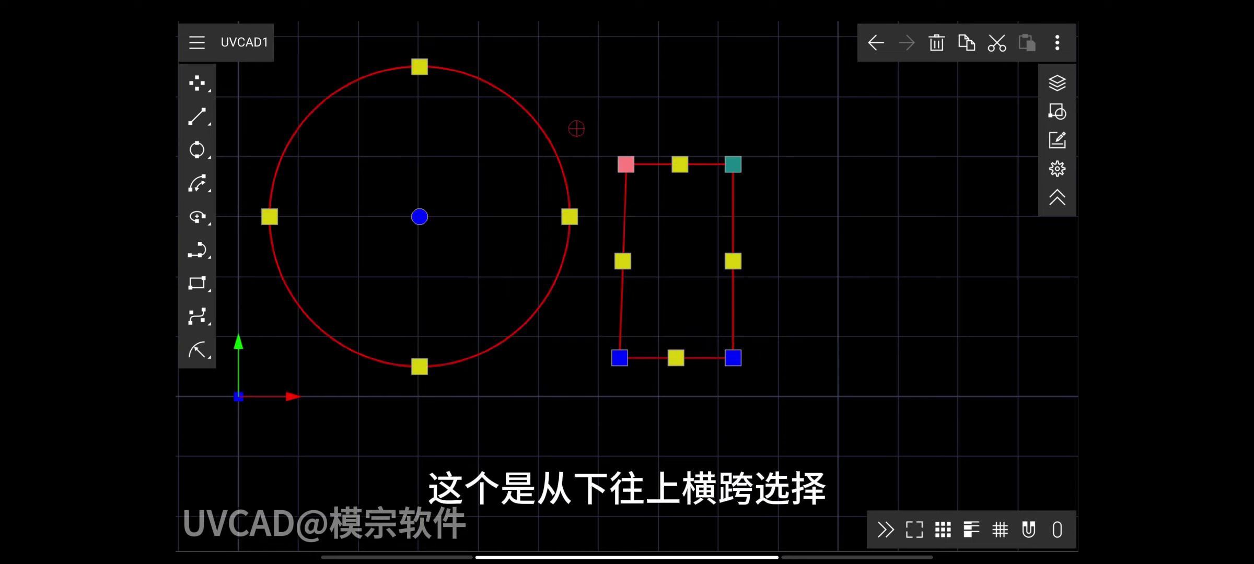
left_click(860, 357)
mouse_move(859, 358)
left_mouse_down()
mouse_move(750, 307)
mouse_move(400, 214)
left_mouse_up()
left_click(660, 411)
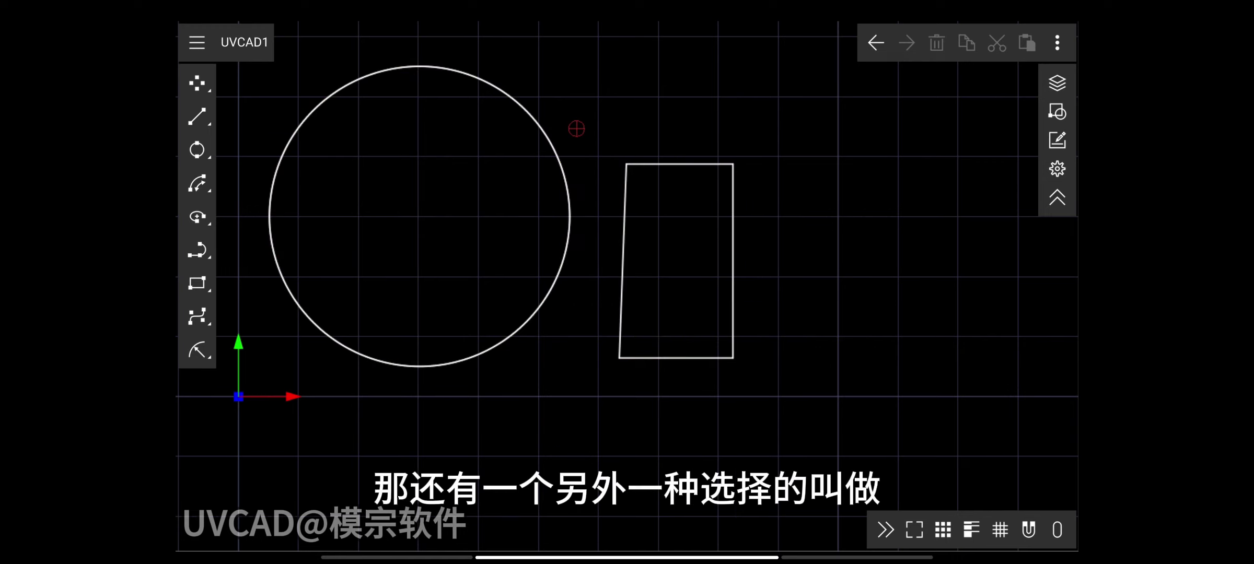
left_click(1056, 168)
left_click(826, 307)
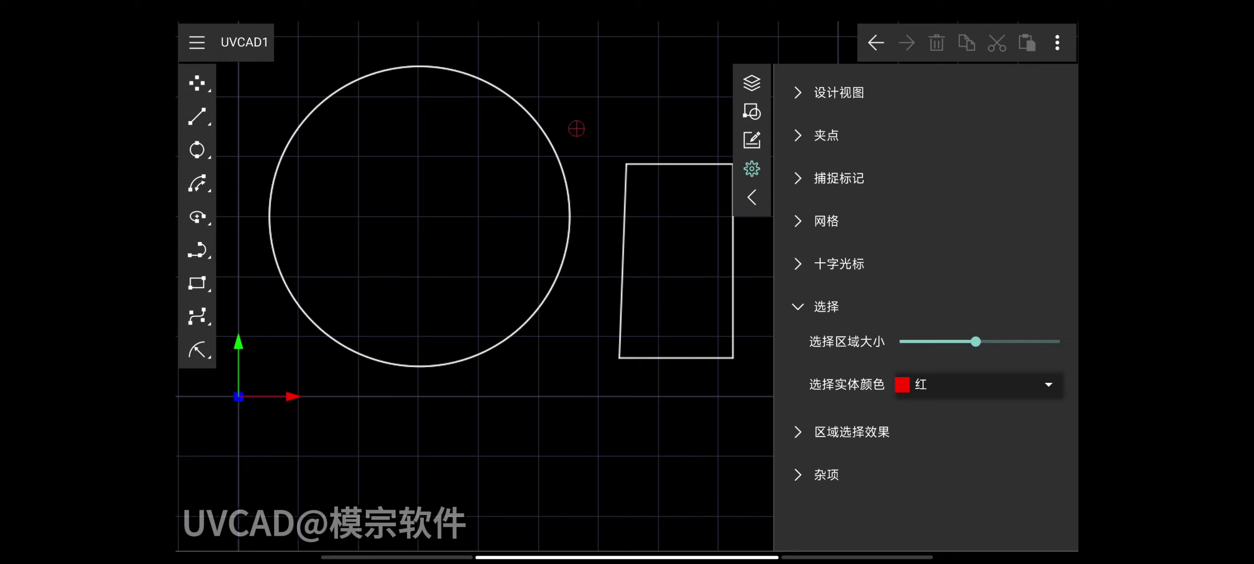
Drag a top-left to bottom-right window around the rectangle so only it, not the circle, is selected
left_click(752, 198)
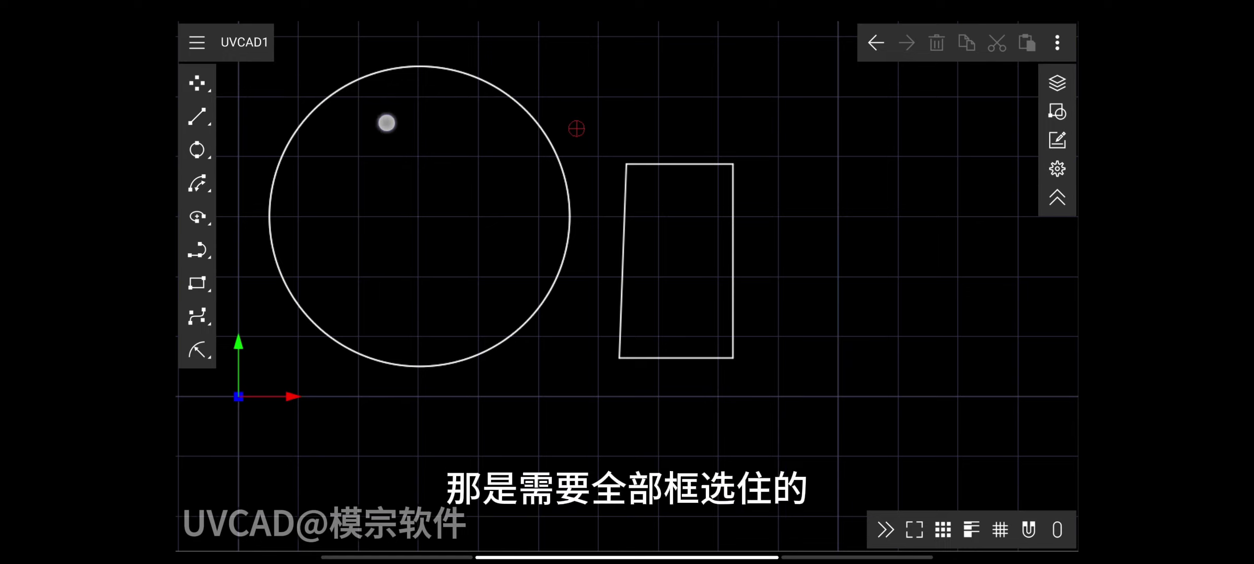
left_click(680, 194)
mouse_move(305, 62)
left_mouse_down()
mouse_move(688, 303)
mouse_move(770, 416)
left_mouse_up()
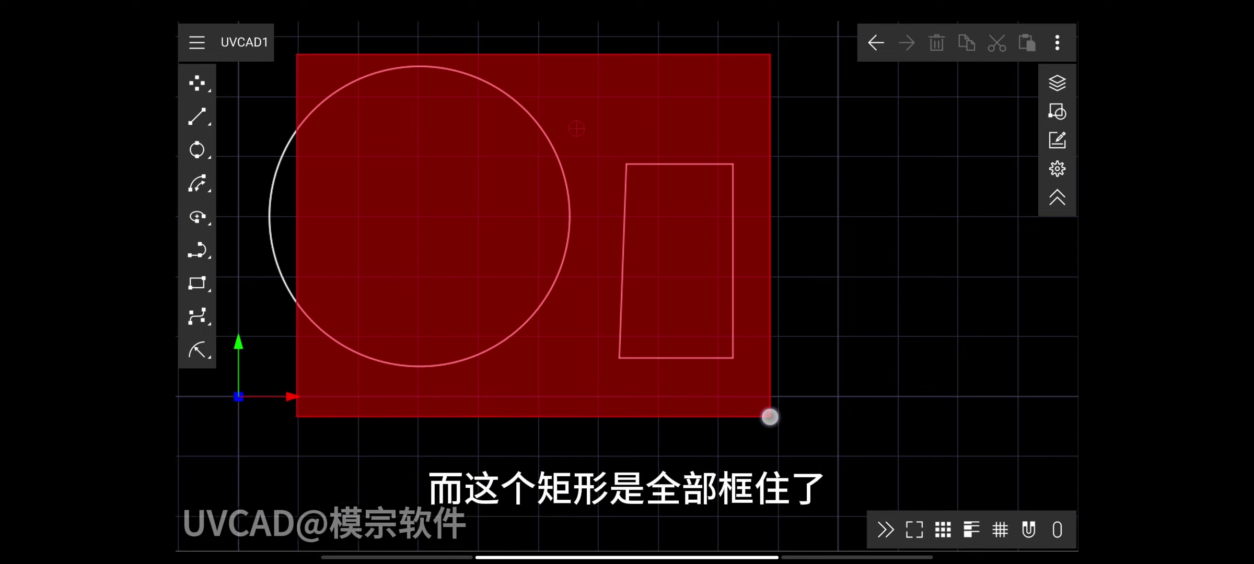
left_click_drag(769, 416, 769, 417)
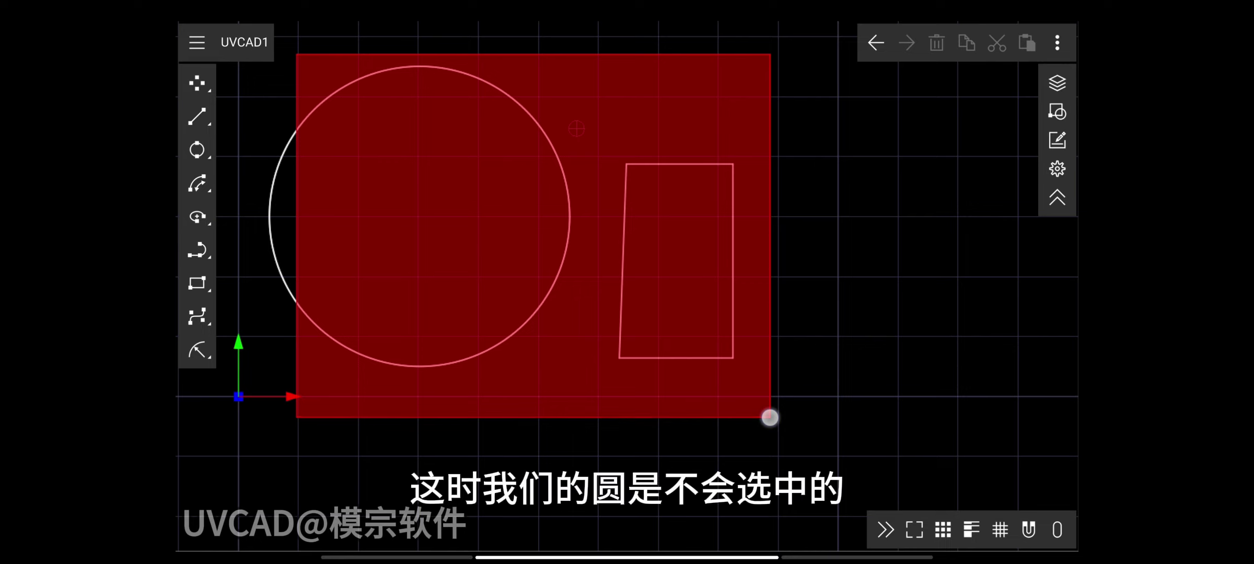
left_click_drag(769, 417, 769, 418)
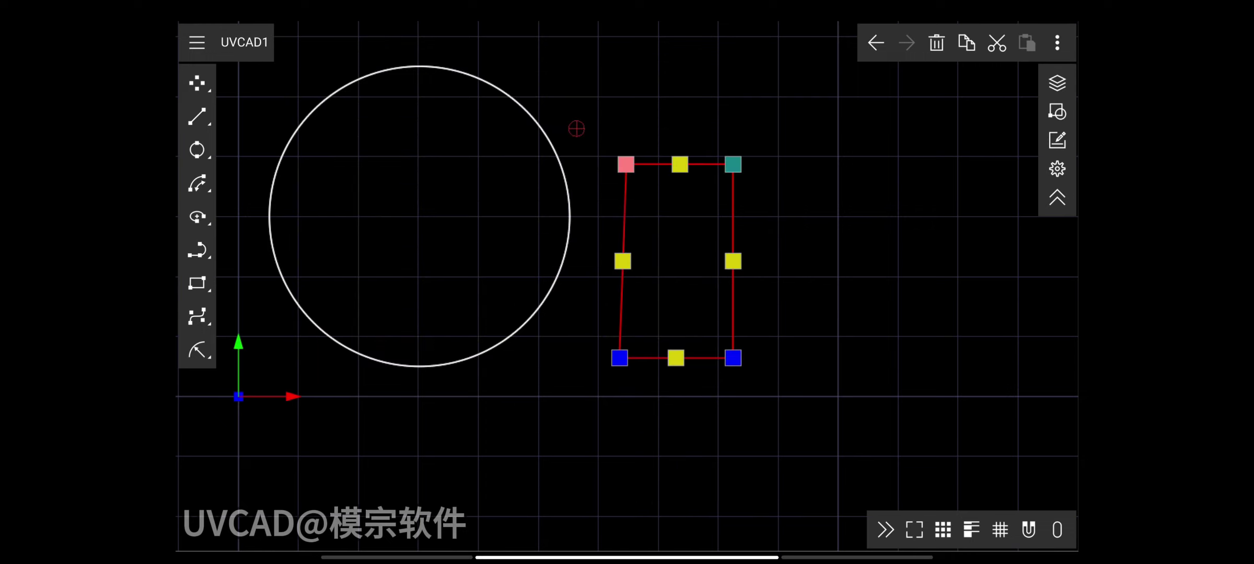
Show 辅助线颜色 255,102,0 under 杂项, deselect the rectangle, and close the panel
left_click(1057, 168)
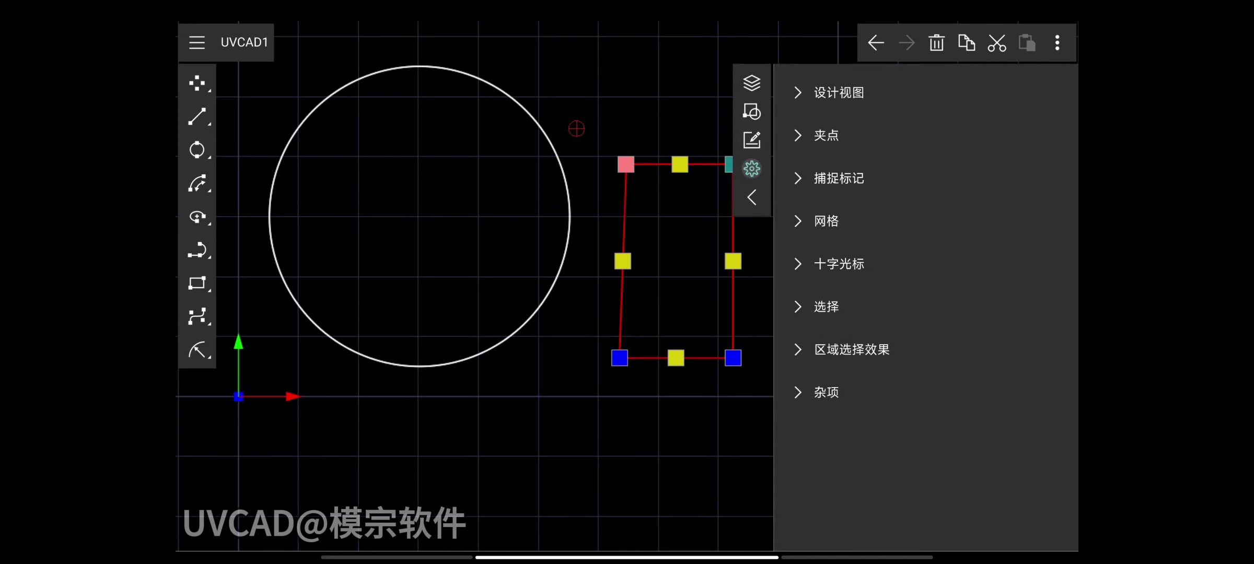
left_click(825, 393)
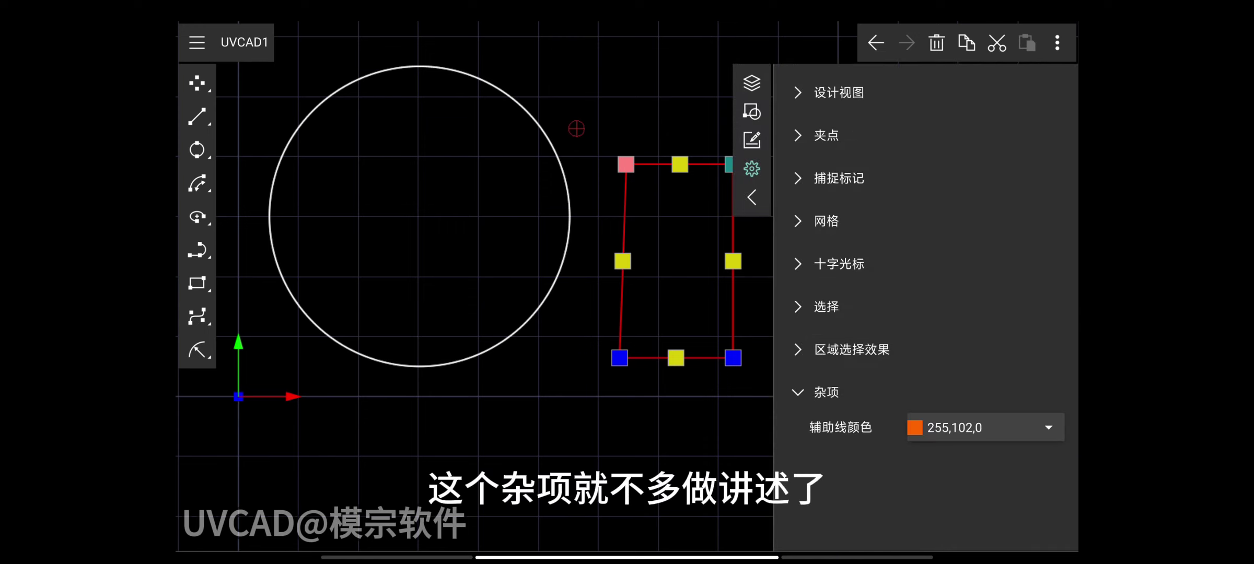
left_click(882, 480)
left_click(674, 457)
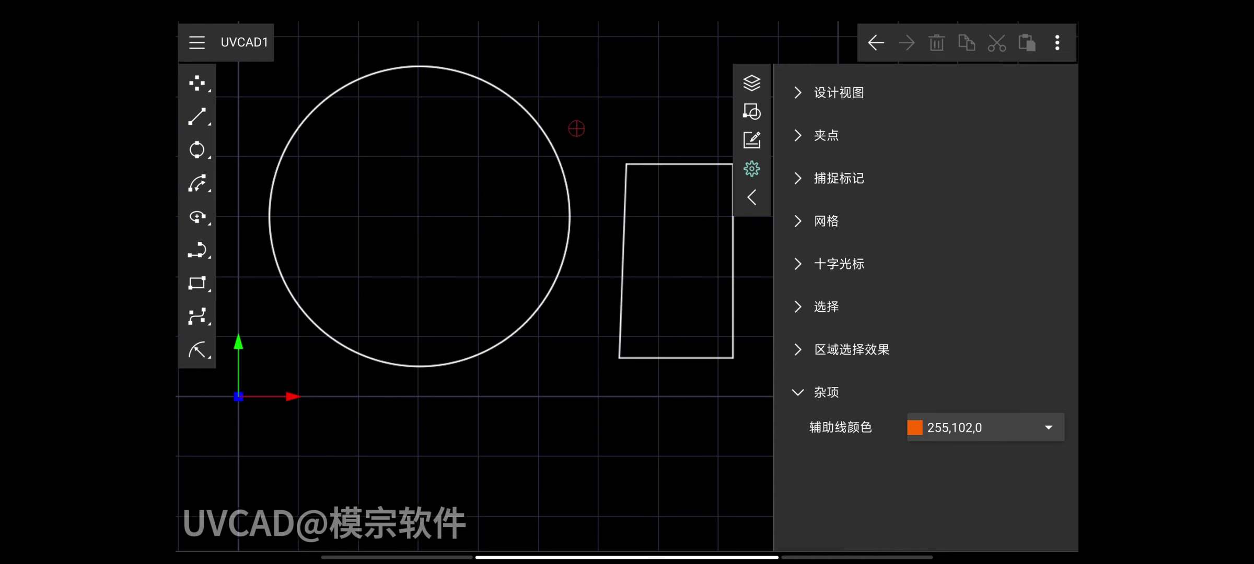
left_click(752, 198)
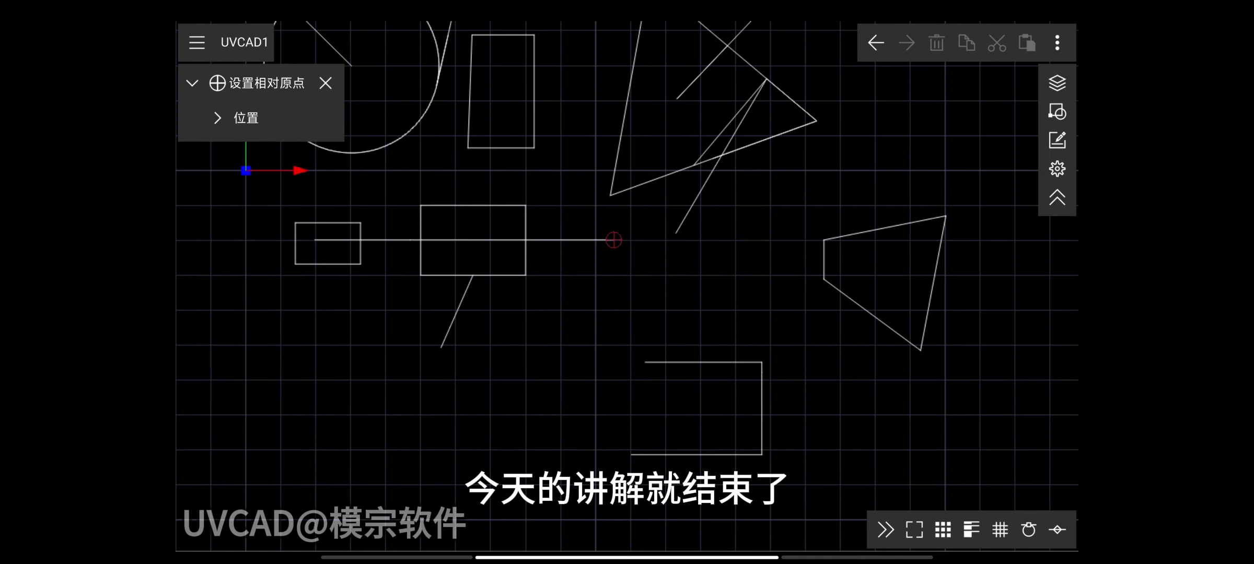